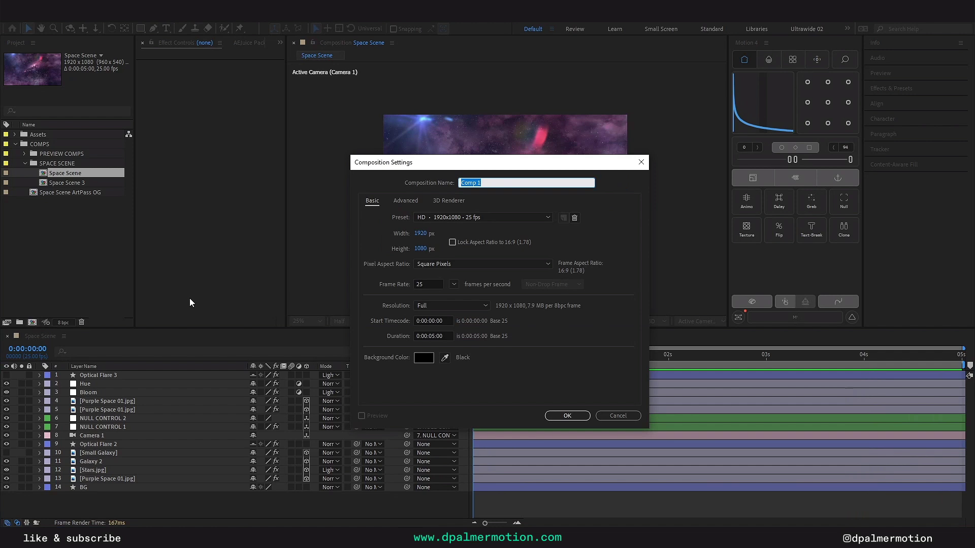
Create a 1920x1080, 25 fps, 5-second composition named Space and give it a locked, full-frame black rectangle shape as background
text(Space)
click(577, 416)
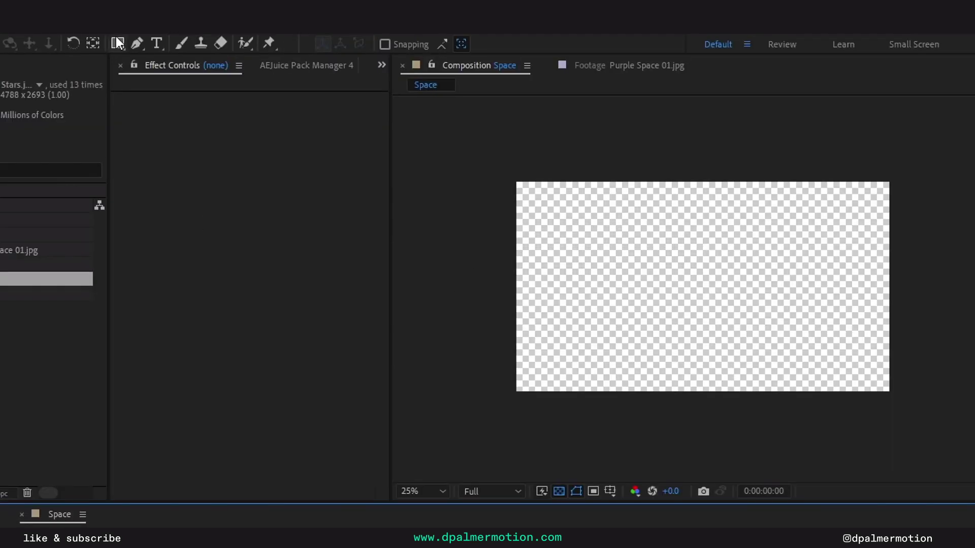
double_click(118, 43)
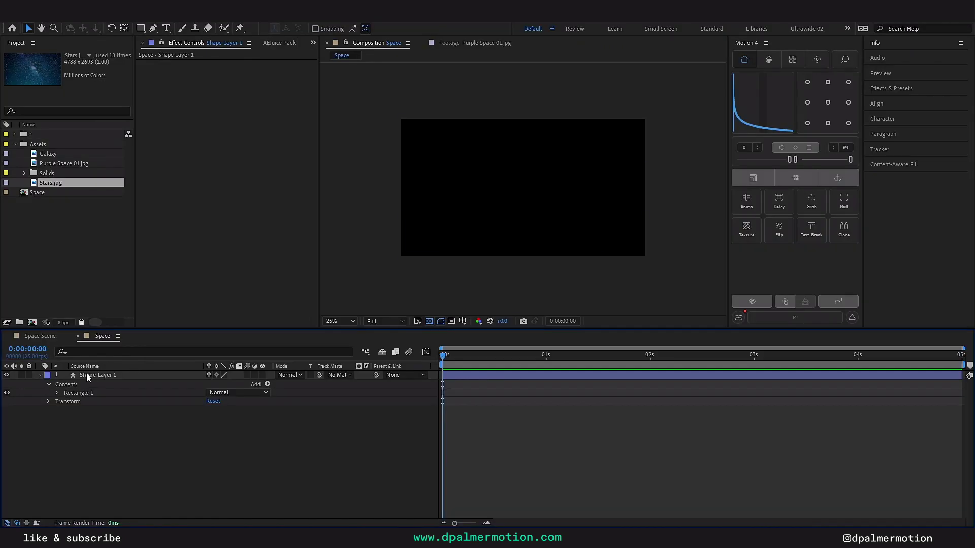
click(87, 374)
click(30, 376)
Place Stars.jpg in the Space composition, scaling it down and centring it so it sits slightly inside the frame
drag(45, 184, 510, 179)
key(comma)
drag(517, 131, 517, 148)
scroll(513, 187, up, 1)
drag(513, 186, 528, 193)
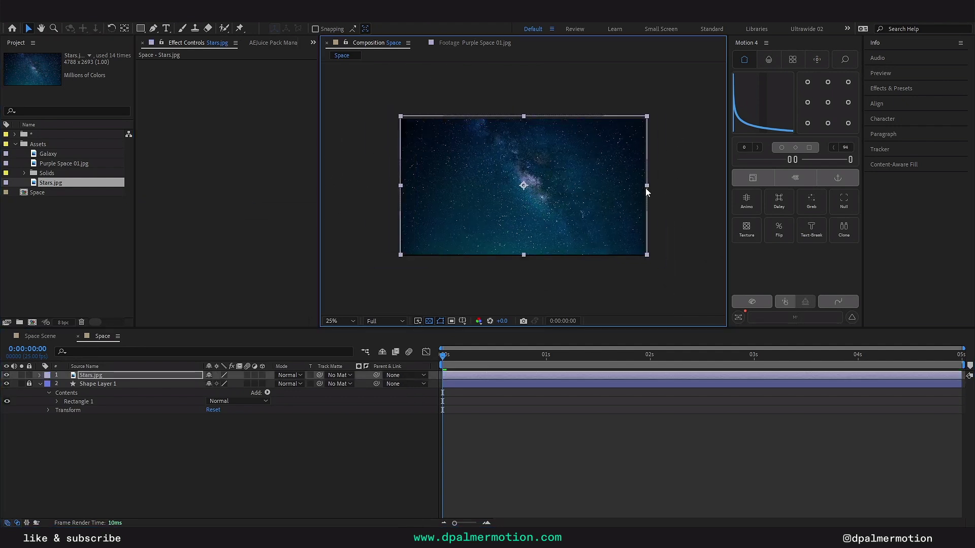
drag(645, 186, 583, 190)
Apply the Levels effect to Stars.jpg and raise Input Black to 42
key(ctrl+space)
text(leve)
key(Return)
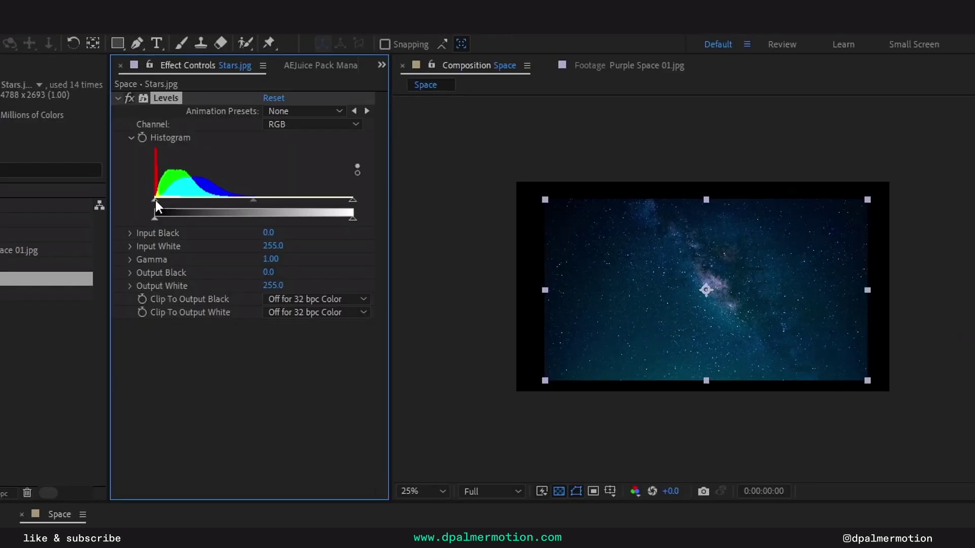
drag(165, 130, 182, 130)
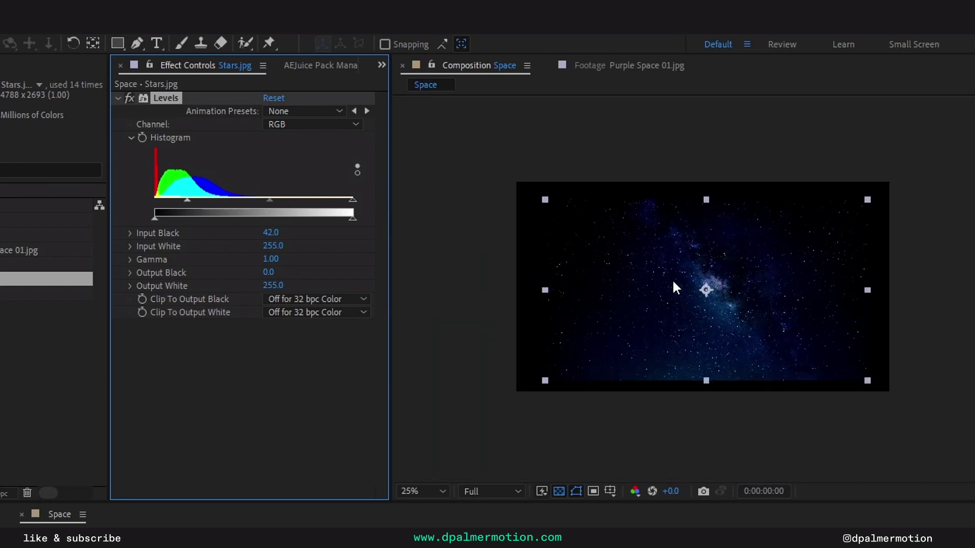
Apply Hue/Saturation to Stars.jpg and set Master Saturation to -100
key(ctrl+space)
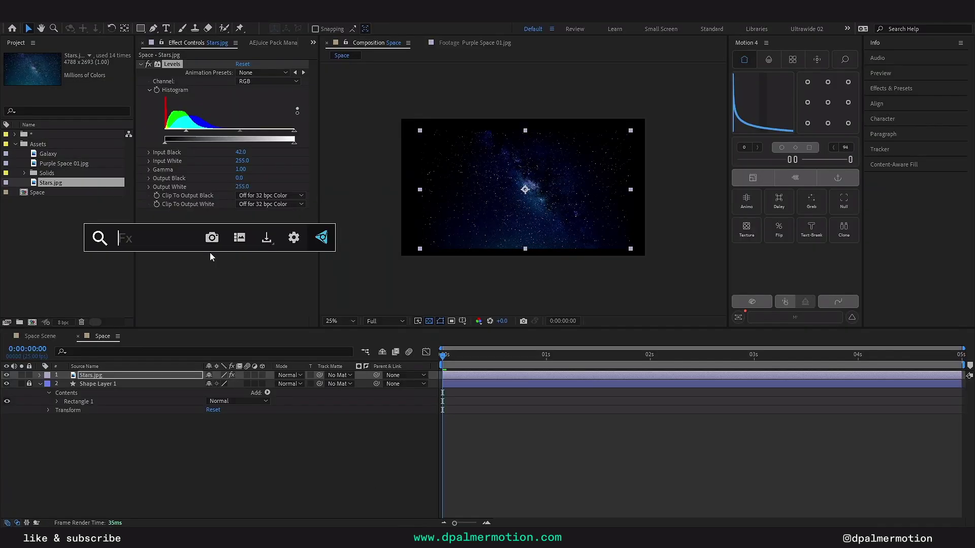
text(hue)
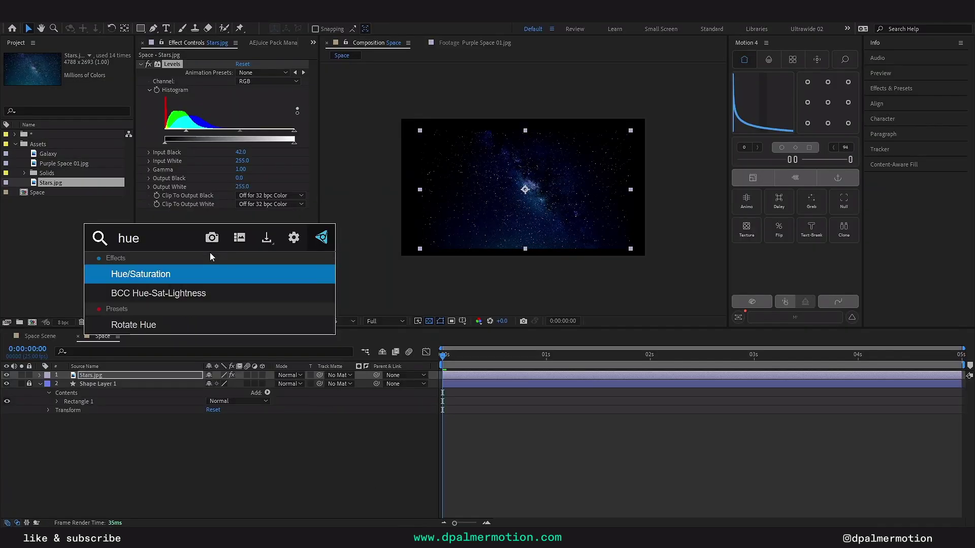
key(Return)
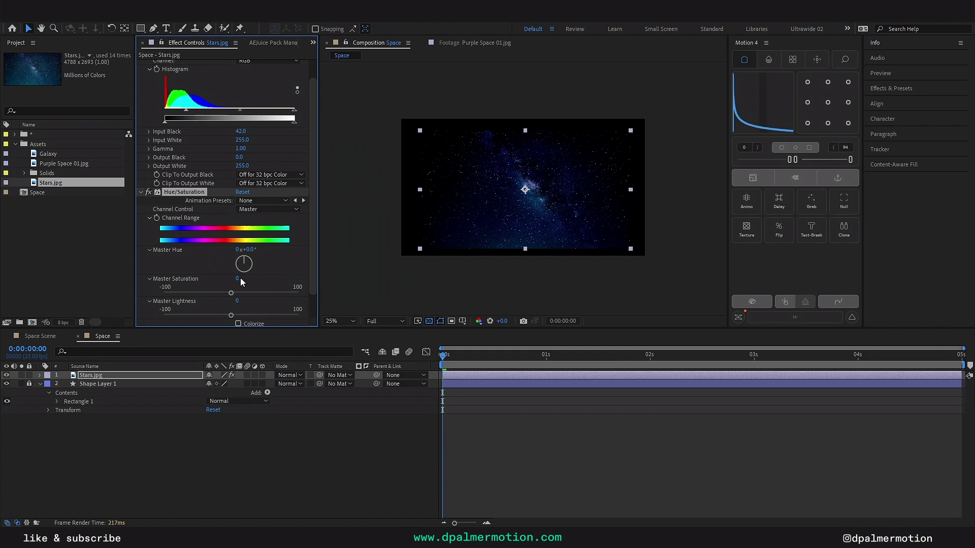
drag(240, 278, 143, 283)
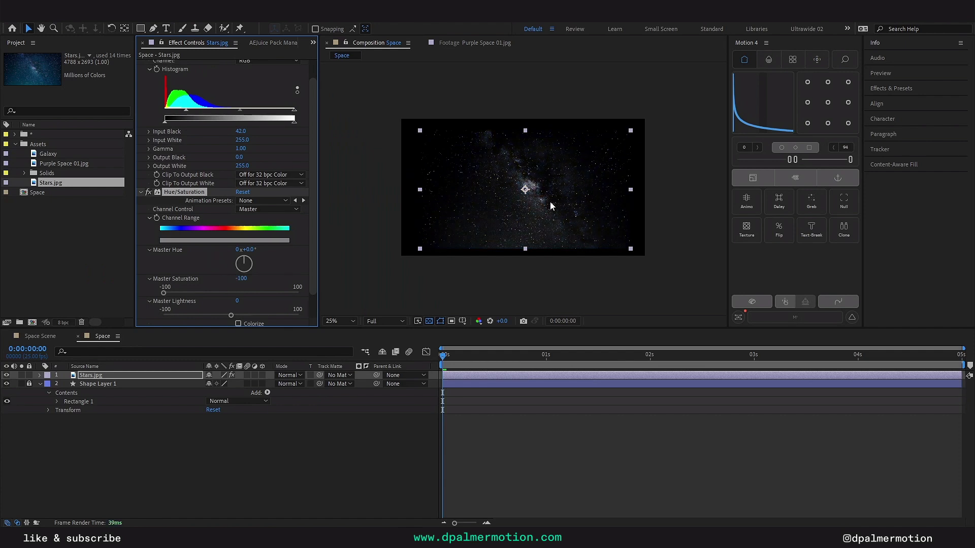
key(ctrl+space)
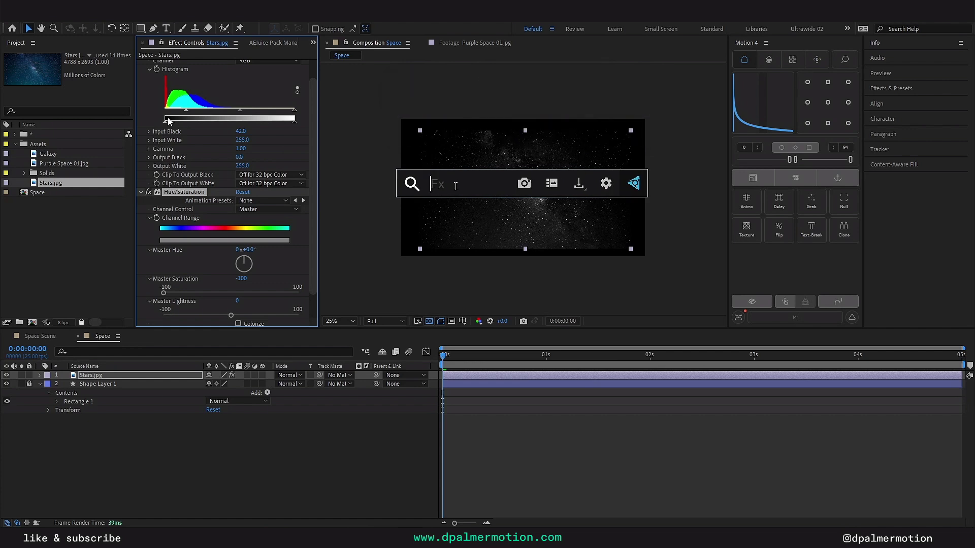
text(ef)
key(Escape)
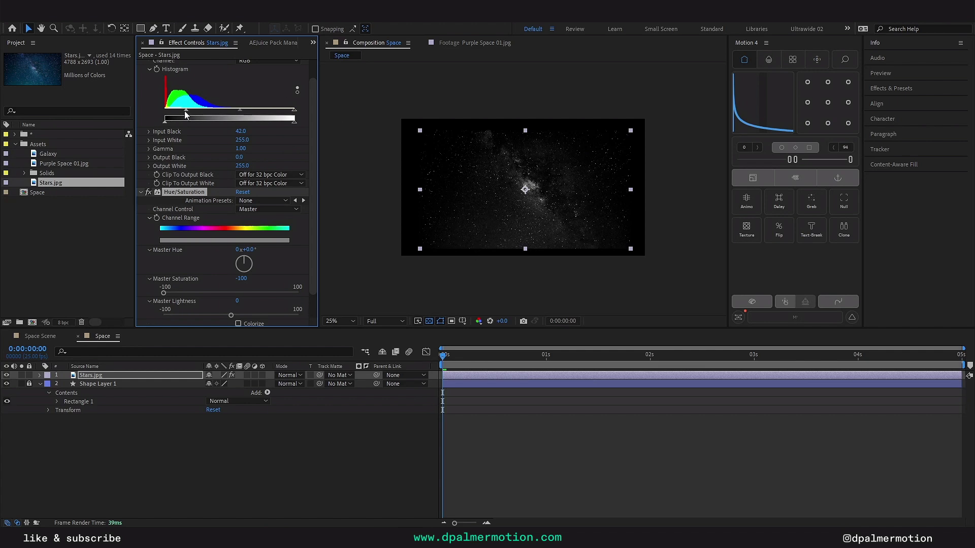
Raise the Levels Input Black on Stars.jpg to 71
mouse_move(185, 111)
mouse_down()
mouse_move(229, 114)
mouse_move(194, 114)
mouse_move(203, 115)
mouse_up()
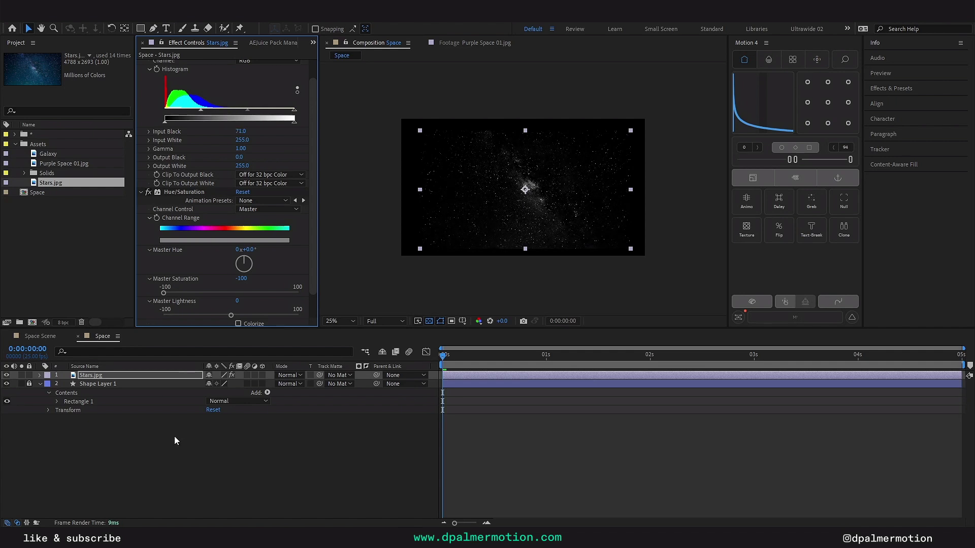
click(50, 217)
Add the Galaxy image above the stars and scale it down to roughly half the composition's width
drag(48, 153, 546, 178)
key(comma)
drag(651, 188, 561, 189)
key(period)
key(period)
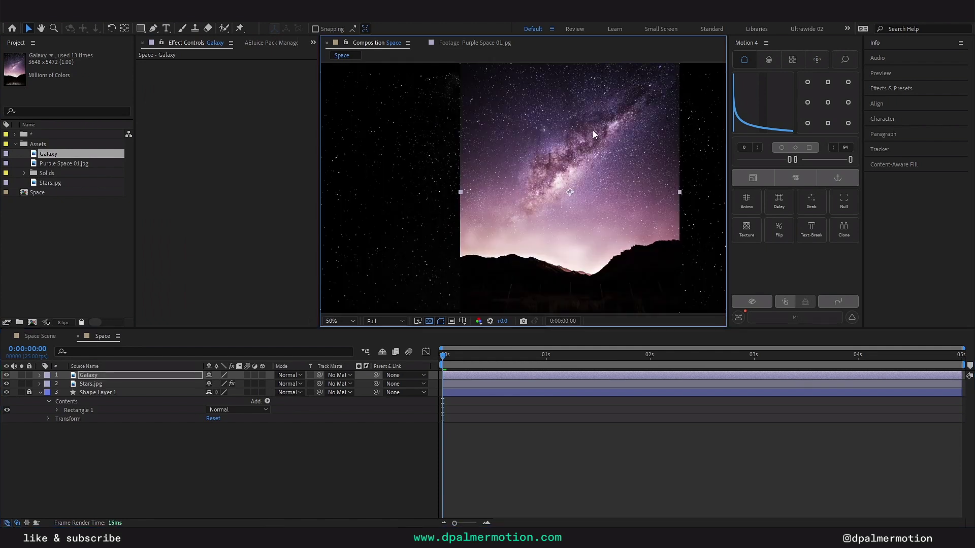
Draw a closed, curved Pen mask around the bright diagonal Milky Way band in the Galaxy layer
key(g)
drag(590, 169, 573, 183)
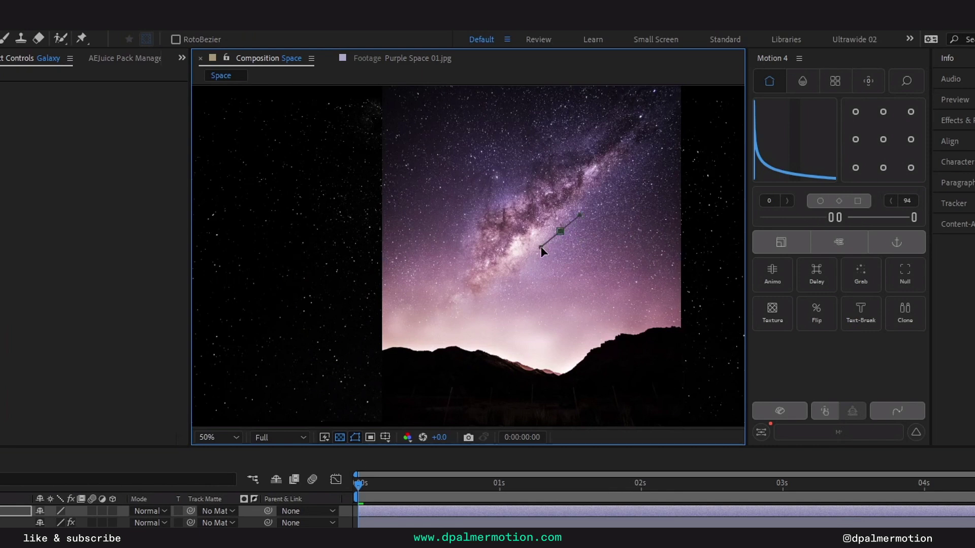
drag(486, 293, 473, 289)
drag(470, 252, 474, 228)
drag(519, 192, 547, 177)
drag(628, 130, 640, 115)
drag(603, 179, 588, 195)
click(560, 232)
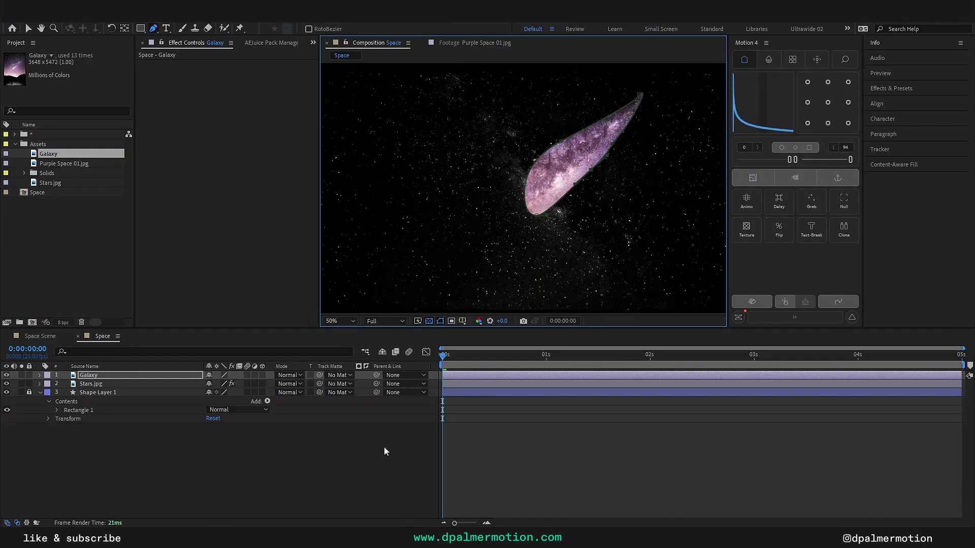
Set the Galaxy mask's feather to 500 pixels
key(f)
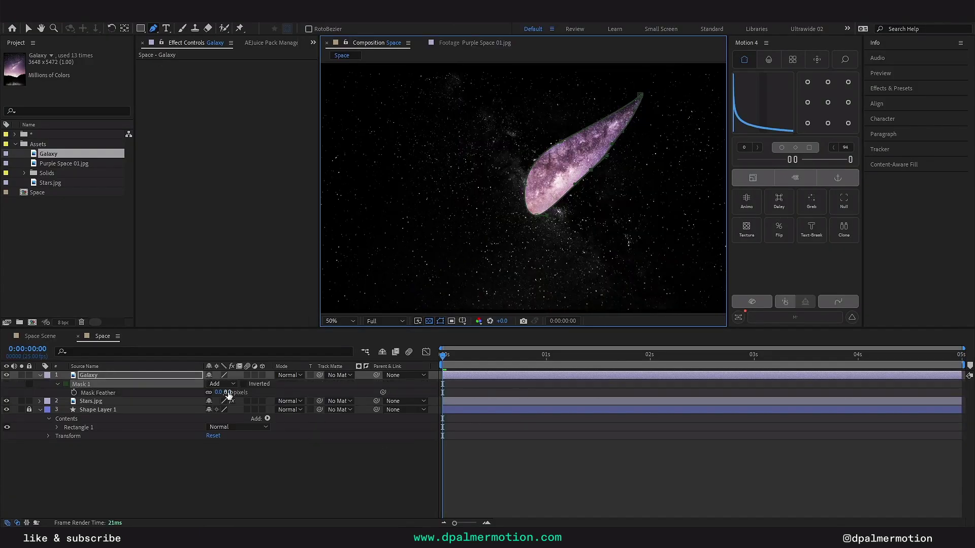
click(228, 393)
text(500)
key(Return)
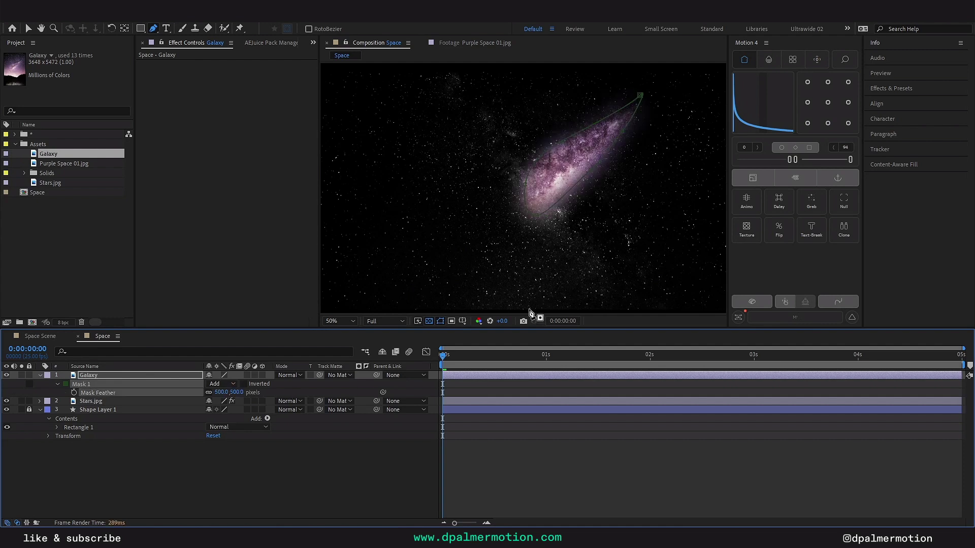
Apply Levels to the Galaxy layer with Input Black 50 and Gamma 0.65
click(470, 375)
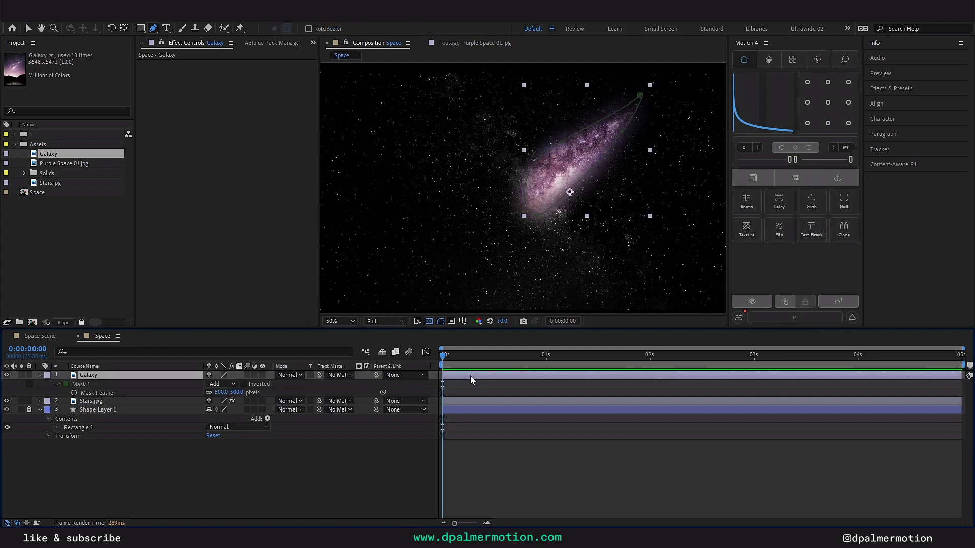
key(ctrl+space)
text(lev)
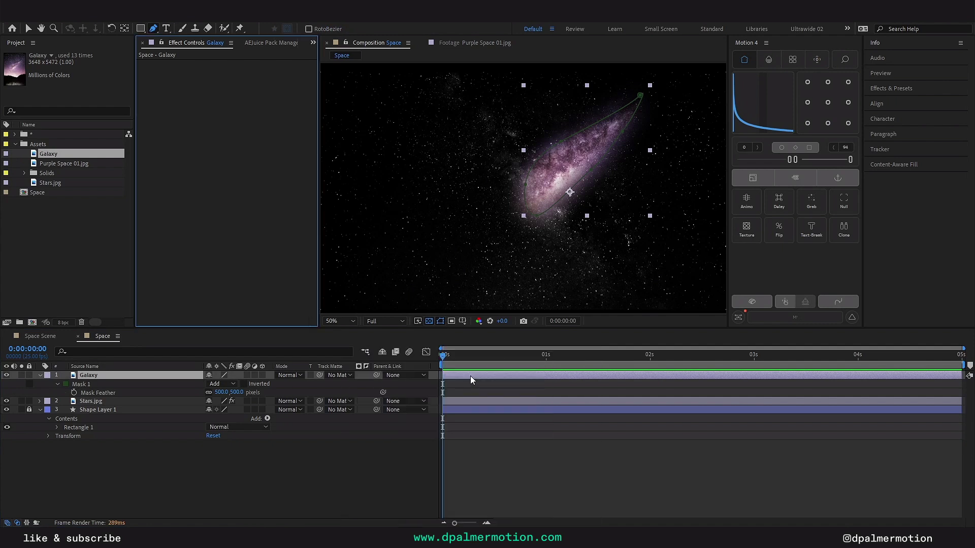
key(Return)
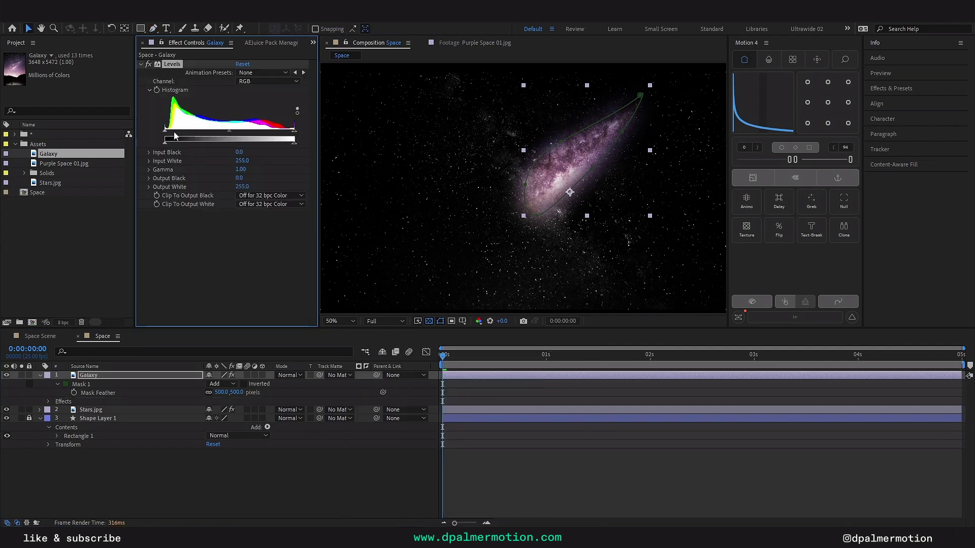
drag(175, 134, 257, 134)
scroll(531, 188, down, 2)
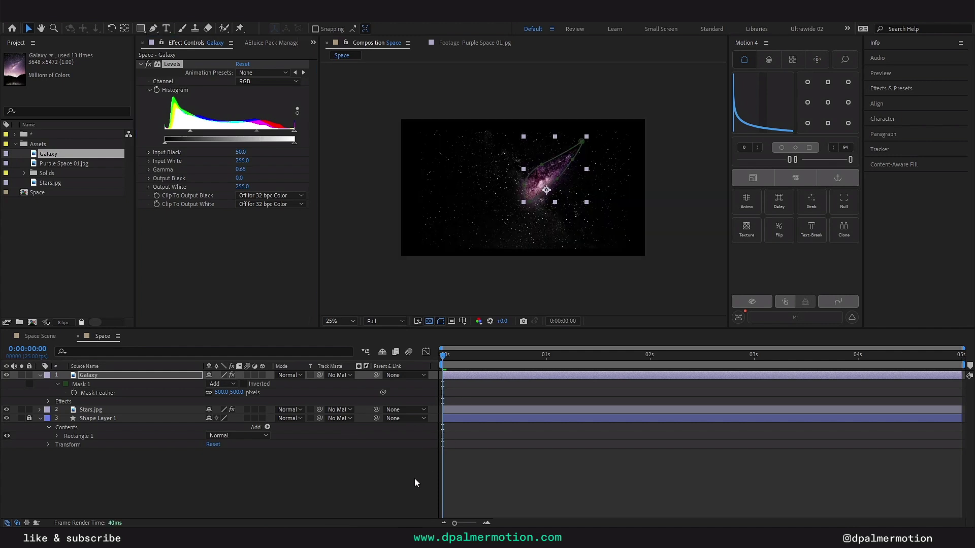
Centre the Galaxy layer's anchor point on its masked area
click(418, 477)
click(454, 376)
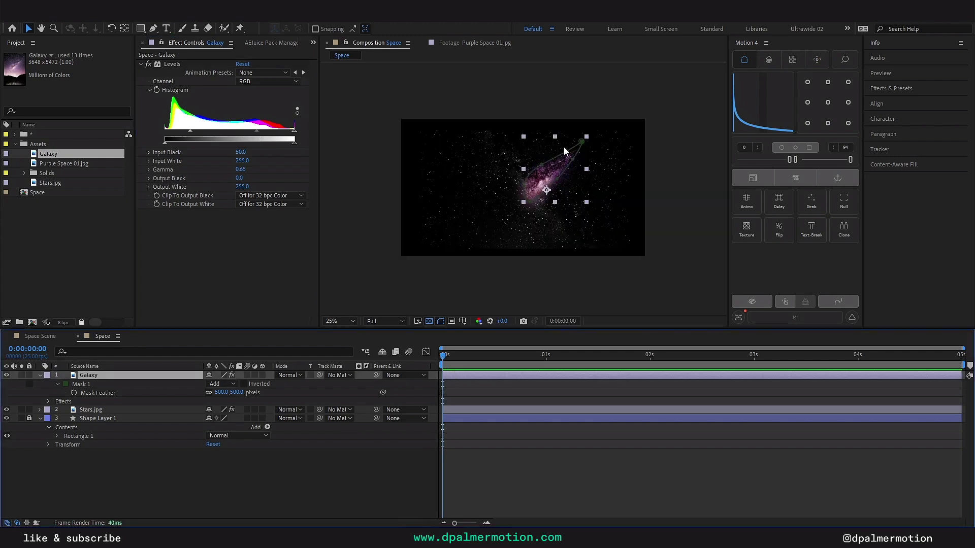
click(828, 102)
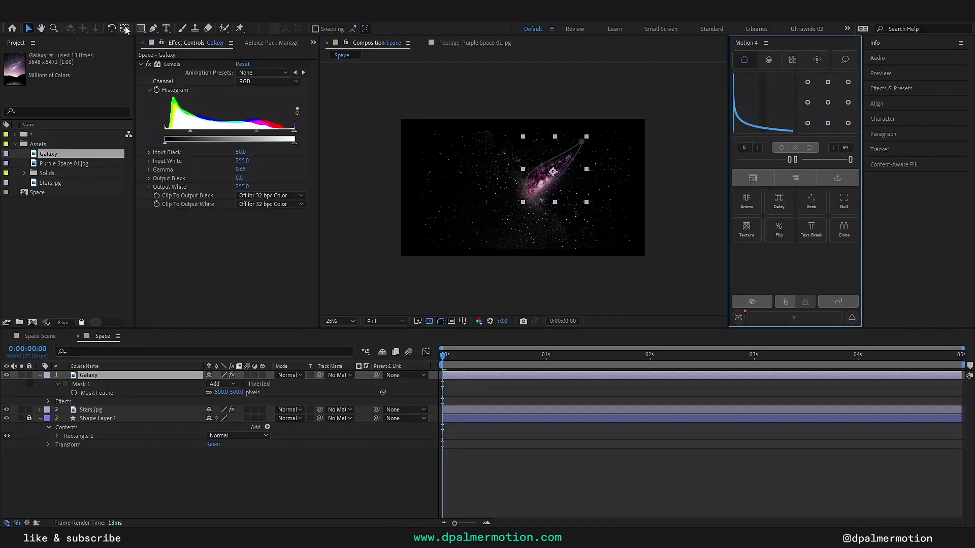
Try shifting the Galaxy layer's anchor point by hand with the Pan Behind tool, and recentre it
click(124, 28)
click(553, 173)
drag(553, 173, 544, 175)
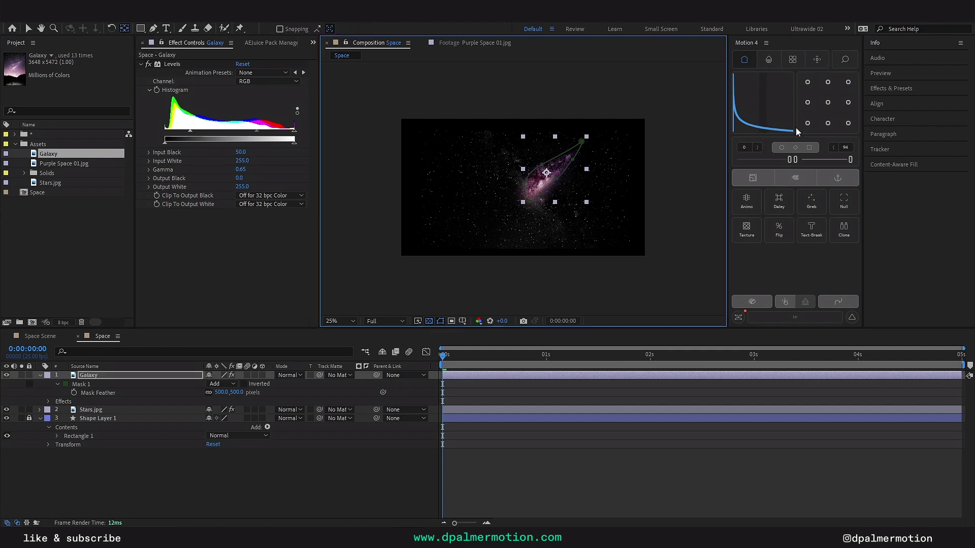
click(828, 102)
Move the masked galaxy down and left of its current spot and enlarge it by about a third
scroll(571, 170, up, 1)
key(v)
drag(621, 179, 561, 206)
drag(589, 177, 611, 177)
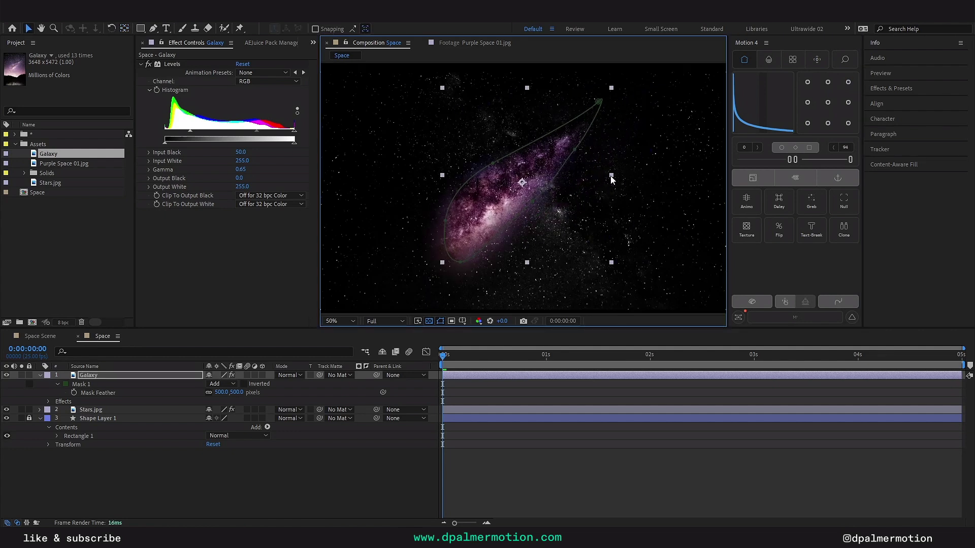
Rotate the galaxy clockwise until it lies nearly horizontal, and collapse the layer properties in the timeline
key(w)
drag(562, 153, 572, 180)
scroll(572, 181, down, 1)
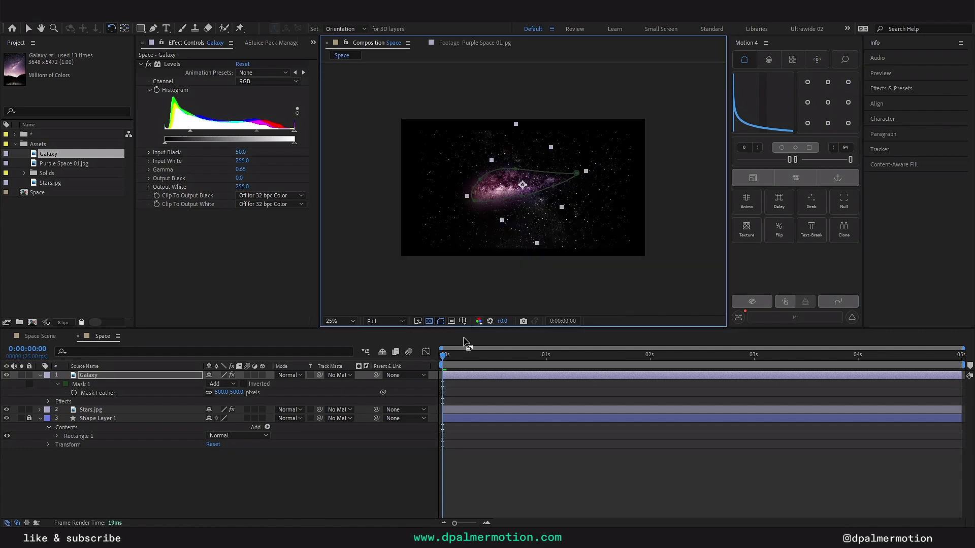
click(419, 456)
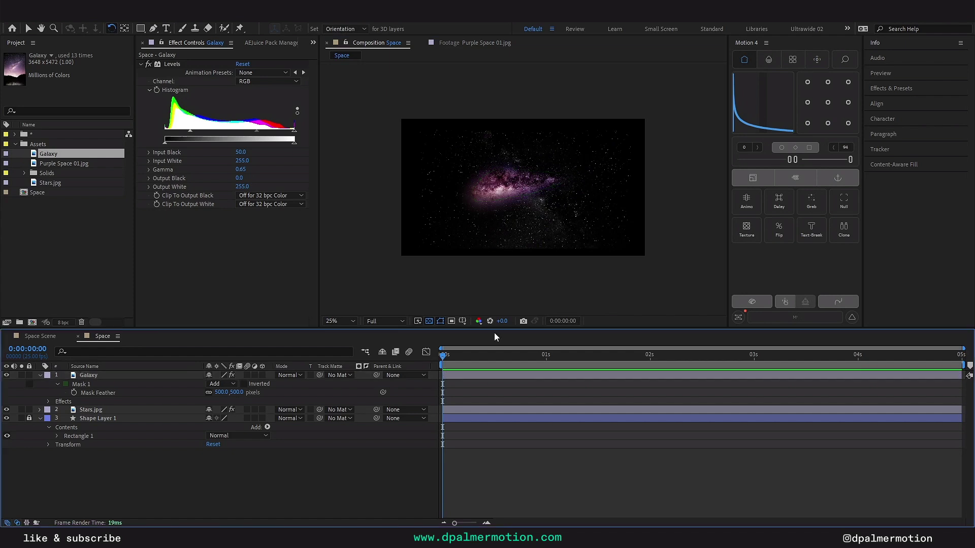
key(u)
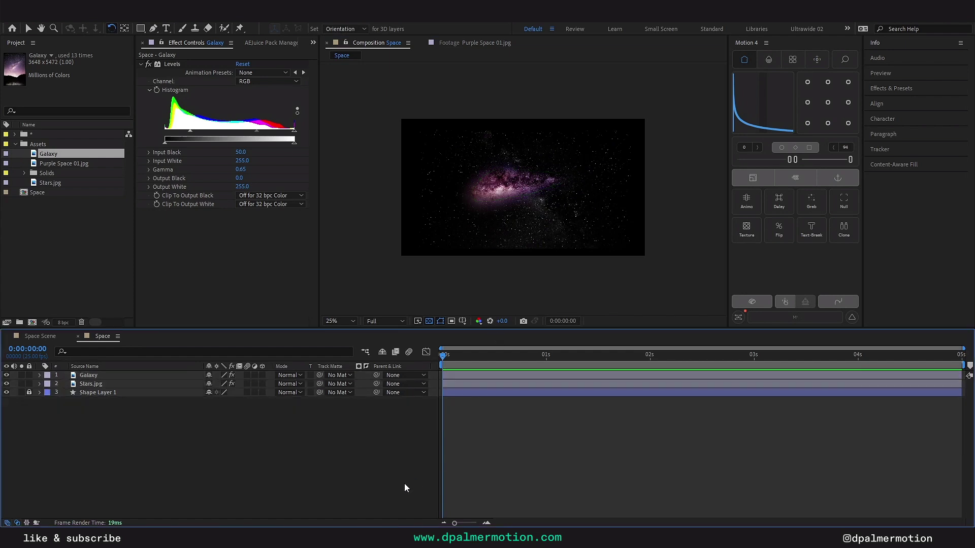
Place Purple Space 01.jpg as the uppermost layer, centred and scaled to extend slightly beyond the frame
drag(54, 163, 498, 178)
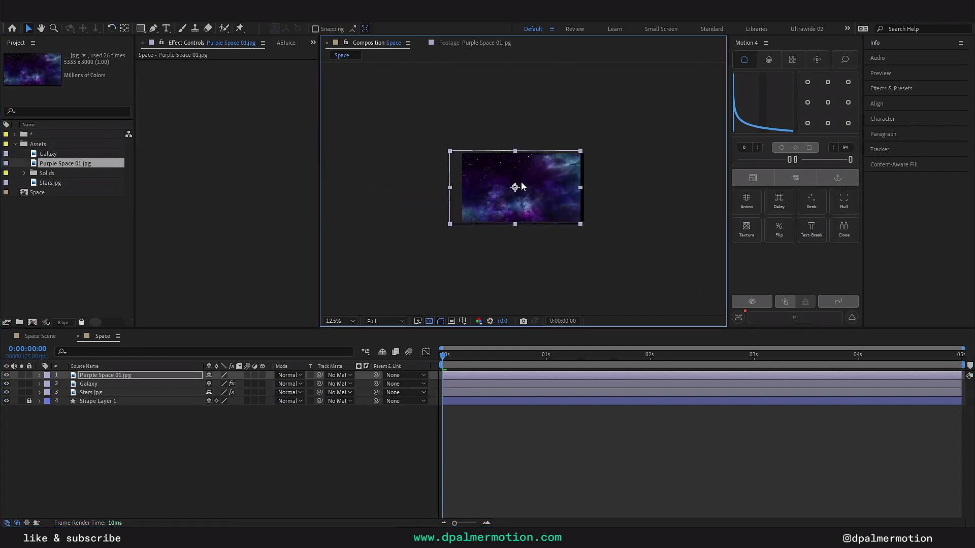
scroll(521, 182, up, 1)
drag(533, 208, 548, 212)
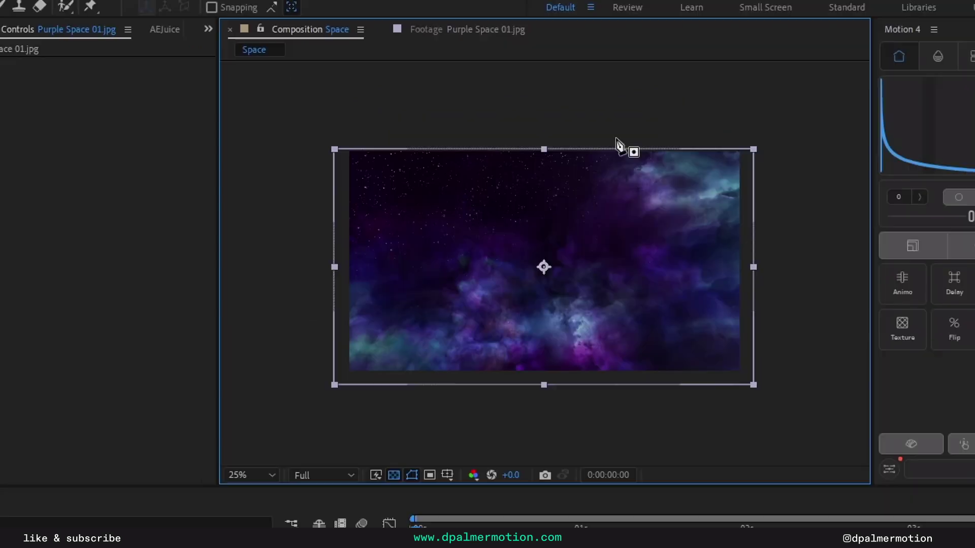
Draw a closed Pen mask on Purple Space 01.jpg enclosing its upper-left area, with a curving lower edge and corners well outside the frame
key(g)
click(602, 97)
drag(558, 134, 548, 143)
drag(589, 240, 586, 262)
drag(523, 262, 415, 244)
click(303, 274)
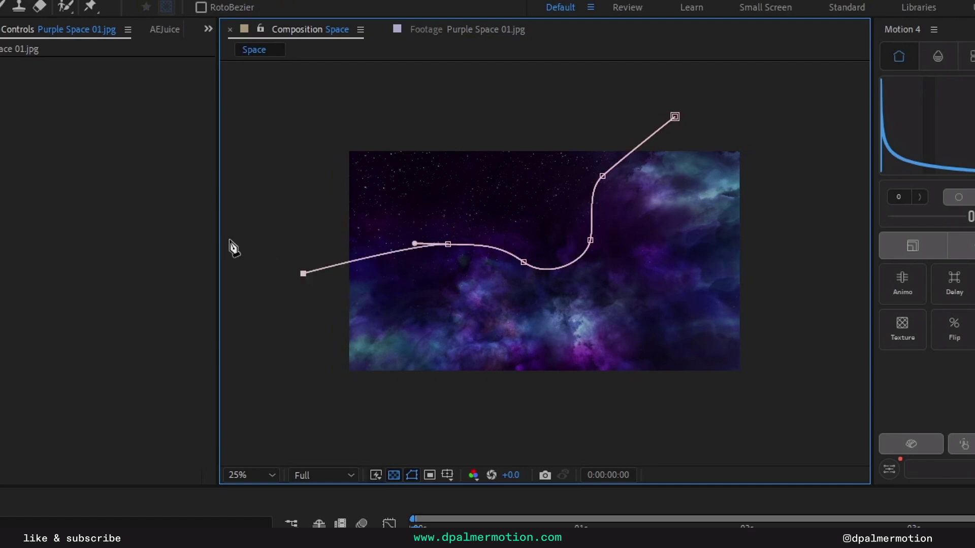
scroll(293, 248, down, 1)
drag(347, 274, 433, 268)
click(302, 250)
click(322, 112)
click(580, 109)
click(571, 177)
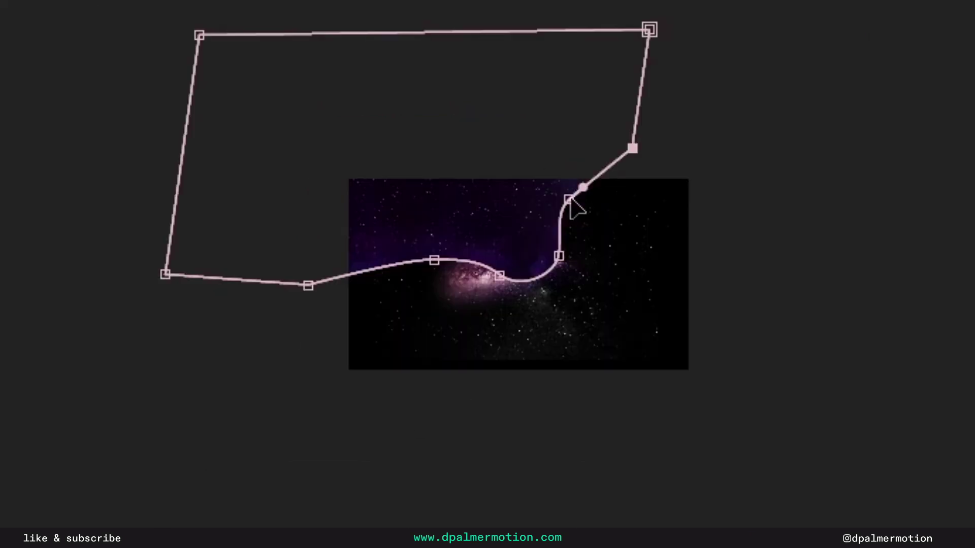
Move the mask's curve point near the frame's upper edge slightly upward, and set the mask mode to Subtract
mouse_move(568, 200)
mouse_down()
mouse_move(577, 169)
mouse_move(574, 197)
mouse_move(574, 170)
mouse_move(567, 185)
mouse_up()
drag(567, 187, 568, 185)
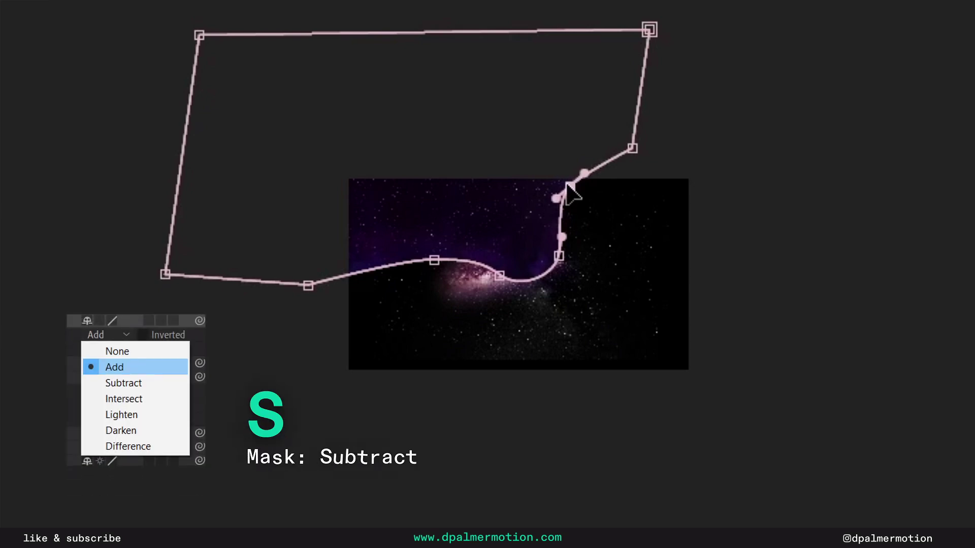
key(s)
mouse_move(567, 187)
mouse_down()
mouse_move(603, 232)
mouse_move(526, 160)
mouse_move(563, 187)
mouse_up()
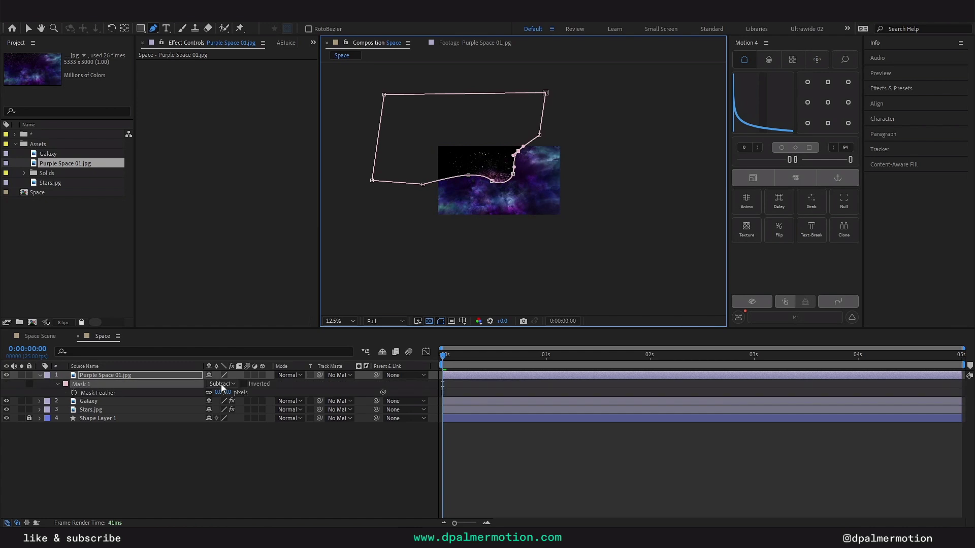
Set the mask feather on Purple Space 01.jpg to 160 pixels
drag(229, 394, 313, 393)
key(period)
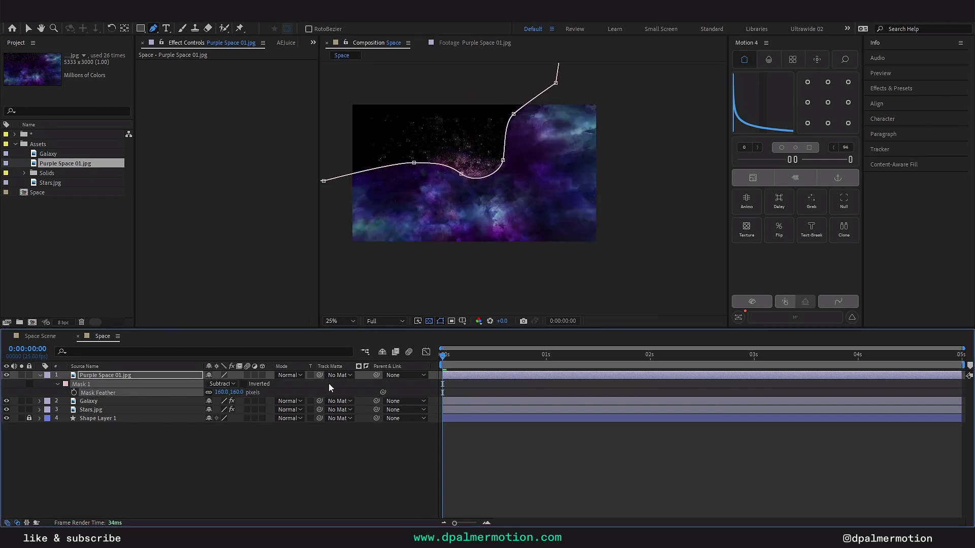
Set the mask feather on Purple Space 01.jpg to 500 pixels
click(237, 392)
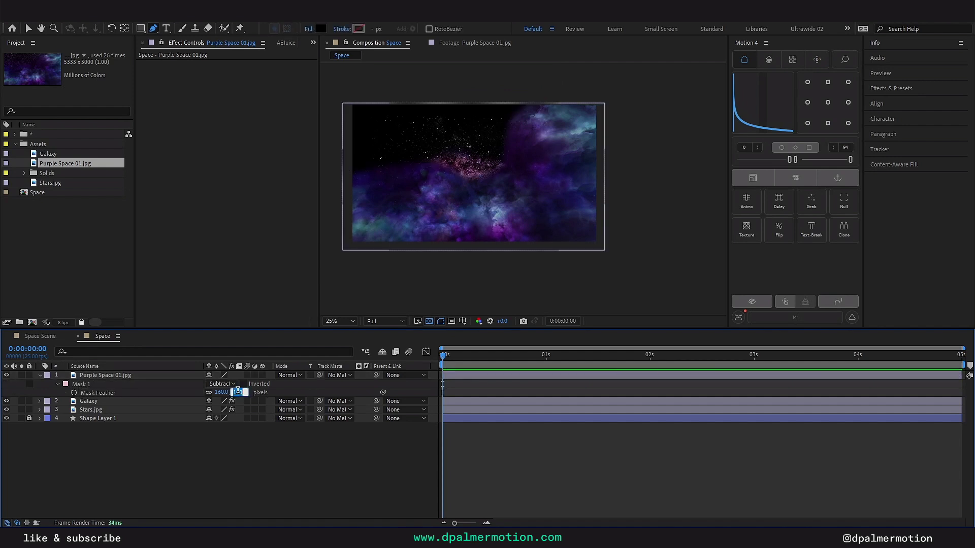
text(500)
key(Return)
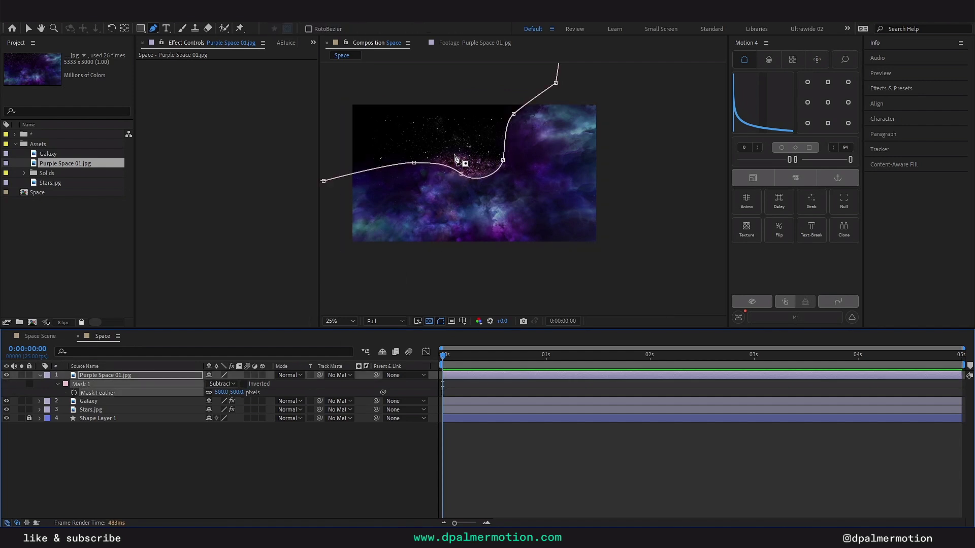
Set the mask feather on Purple Space 01.jpg to 600 pixels and deselect the layer
click(233, 392)
text(600)
key(Return)
click(389, 490)
Move Purple Space 01.jpg slightly down and to the right so its left edge meets the frame's left edge
key(v)
click(530, 221)
drag(524, 157, 538, 176)
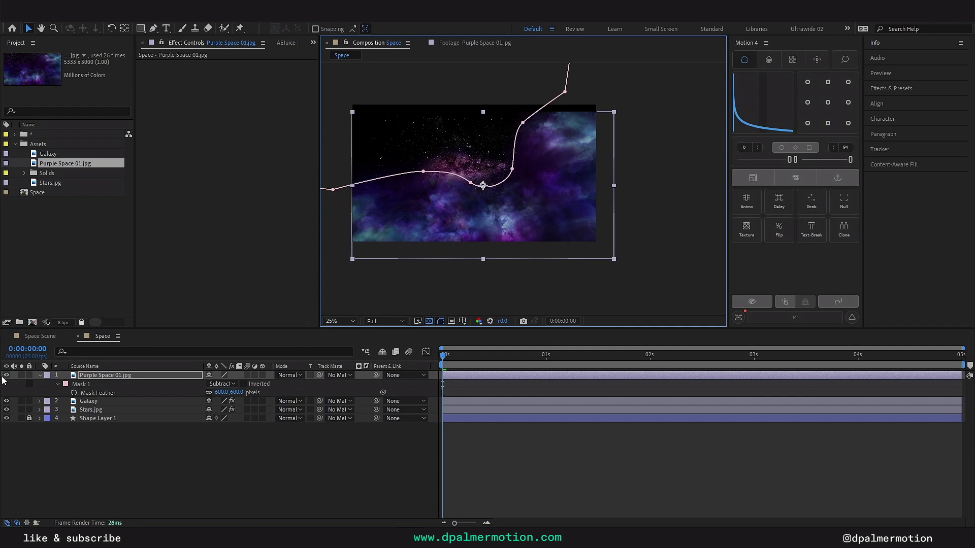
Solo the Stars.jpg layer and apply the Motion Tile effect to it
click(21, 409)
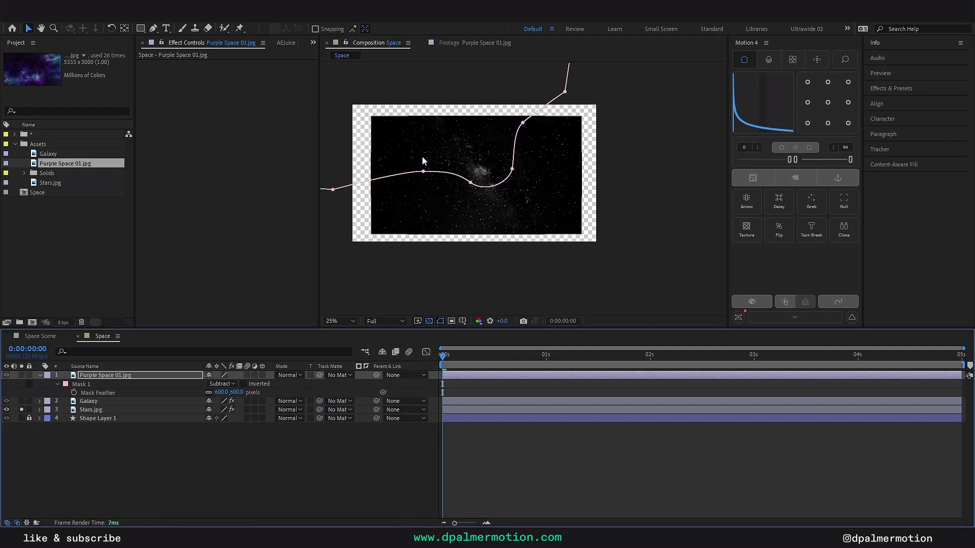
click(461, 408)
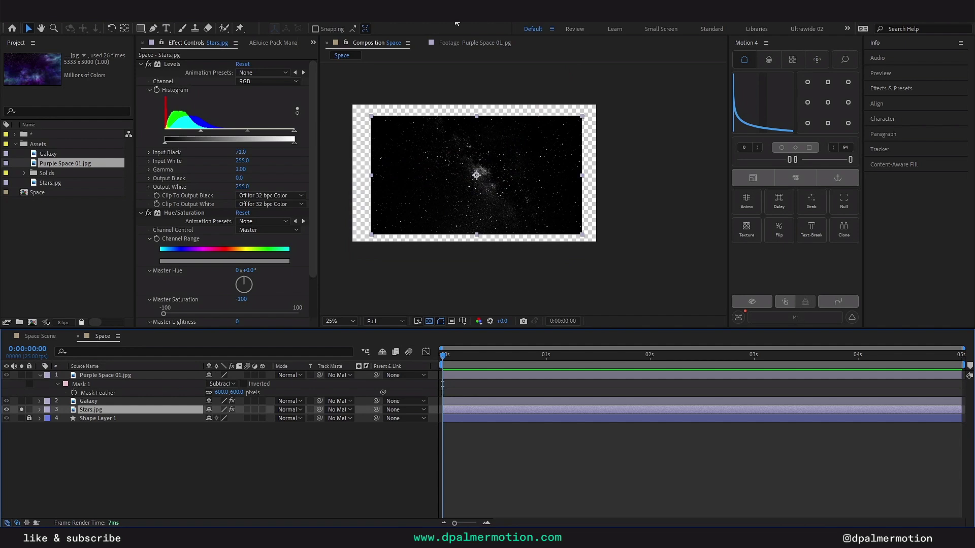
key(ctrl+space)
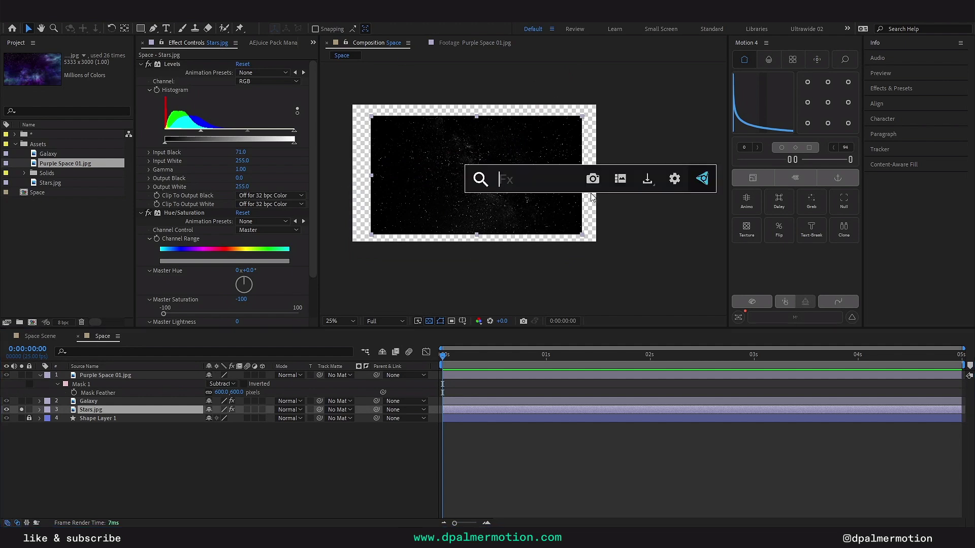
text(mot)
key(Escape)
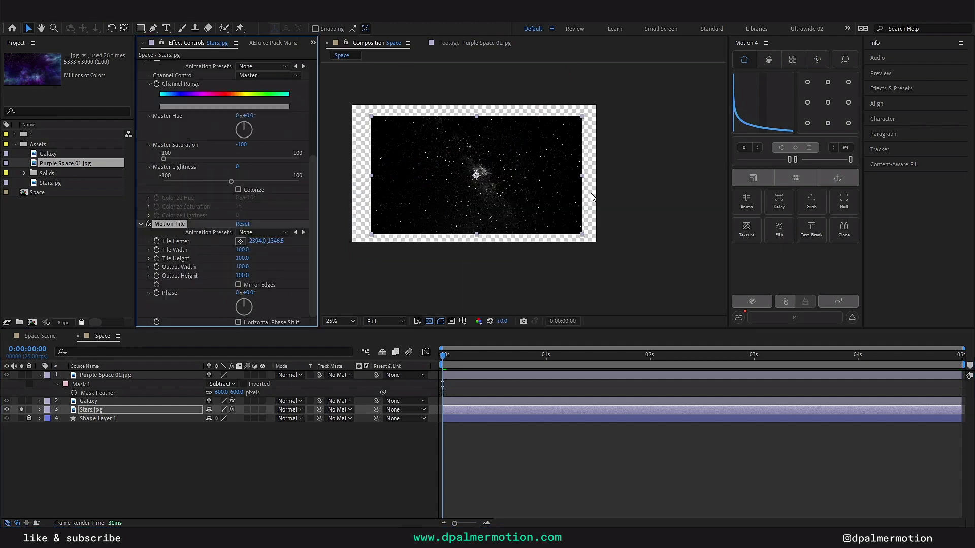
In Motion Tile on Stars.jpg, enable Mirror Edges and set Output Width and Output Height to 200
click(238, 285)
click(238, 267)
text(200)
key(Tab)
text(20)
key(Return)
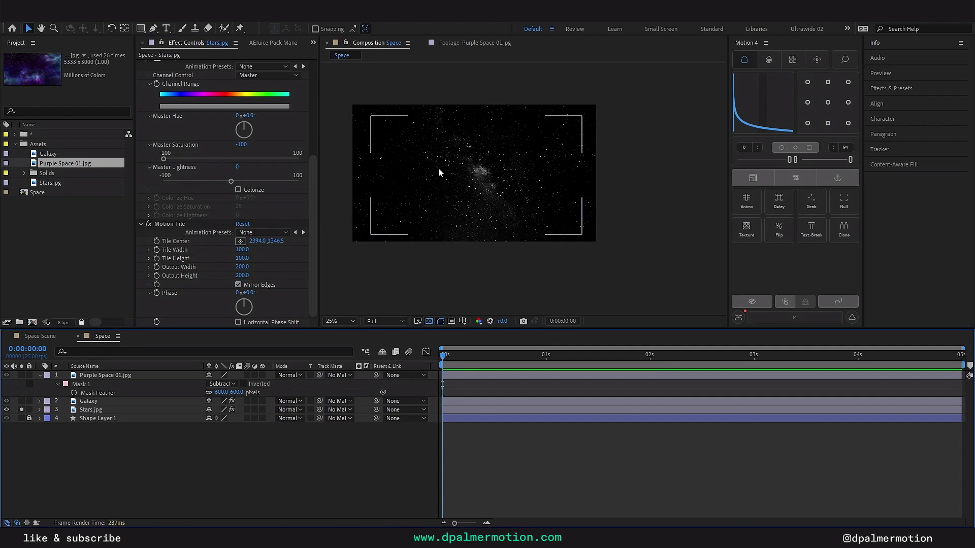
Nudge Stars.jpg slightly up and left to about 948, 528 and turn off its solo
mouse_move(441, 167)
mouse_down()
mouse_move(463, 192)
mouse_move(561, 234)
mouse_move(484, 135)
mouse_move(382, 143)
mouse_move(483, 226)
mouse_move(463, 174)
mouse_move(447, 169)
mouse_up()
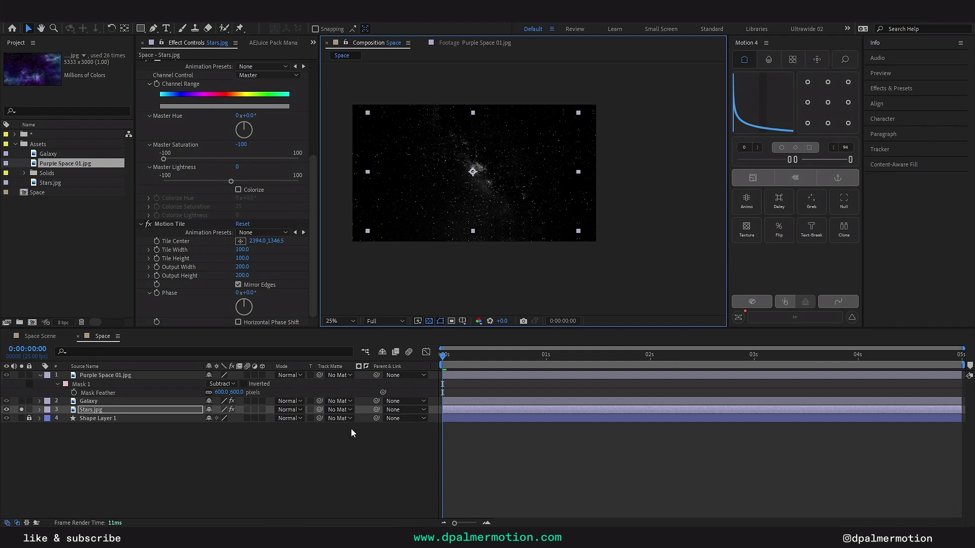
click(118, 375)
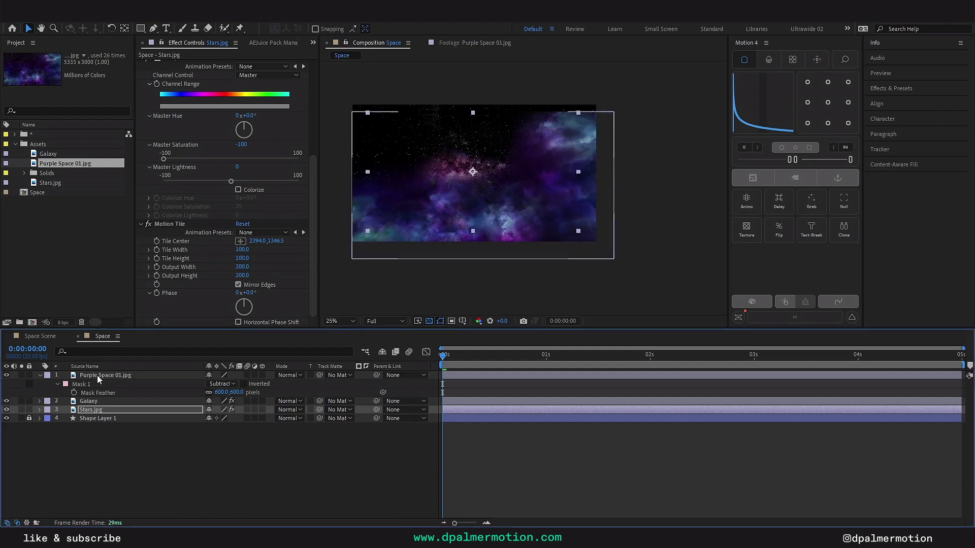
Try moving Purple Space 01.jpg up and to the left, and undo the move
click(543, 217)
drag(544, 217, 518, 194)
key(ctrl+z)
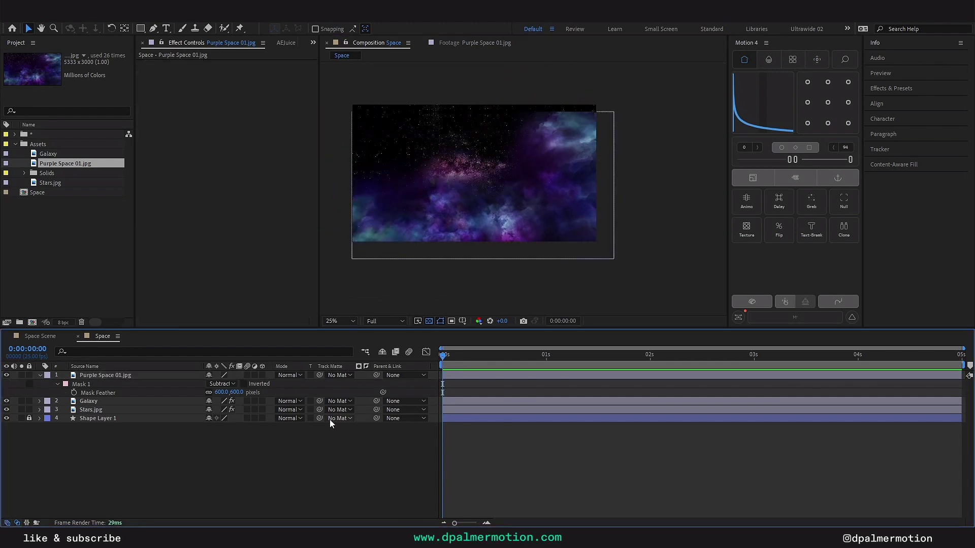
Make Purple Space 01.jpg, Galaxy and Stars.jpg 3D layers and collapse the expanded layer properties
click(124, 375)
shift+click(115, 410)
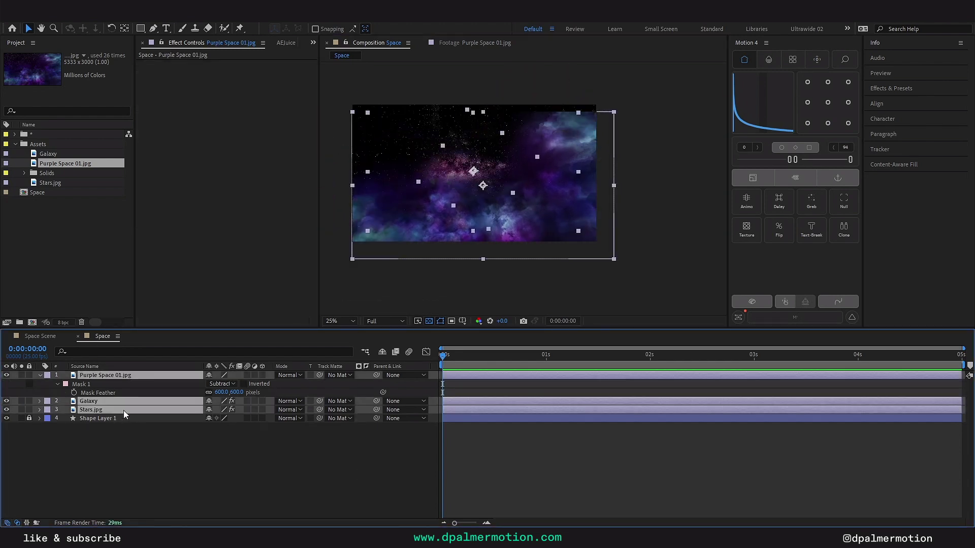
click(262, 410)
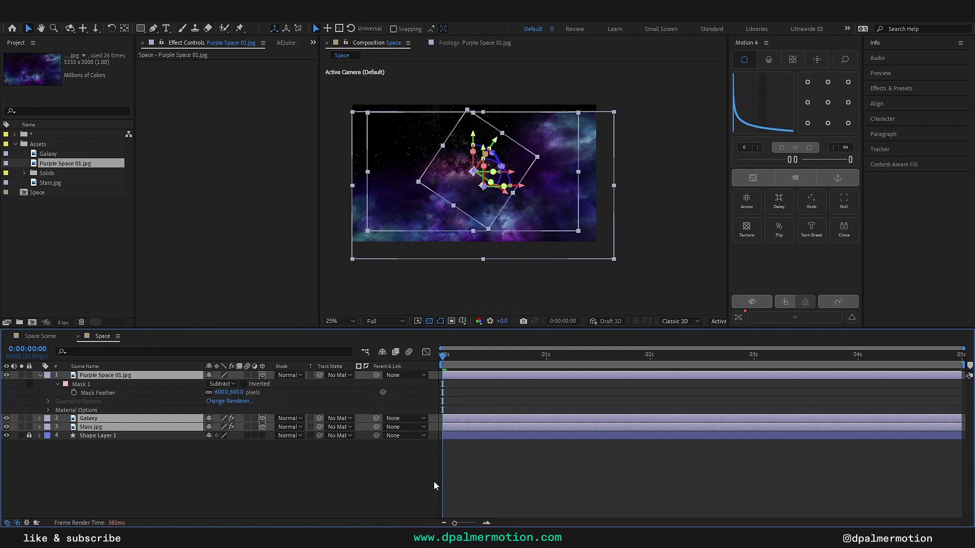
click(412, 468)
key(ctrl+grave)
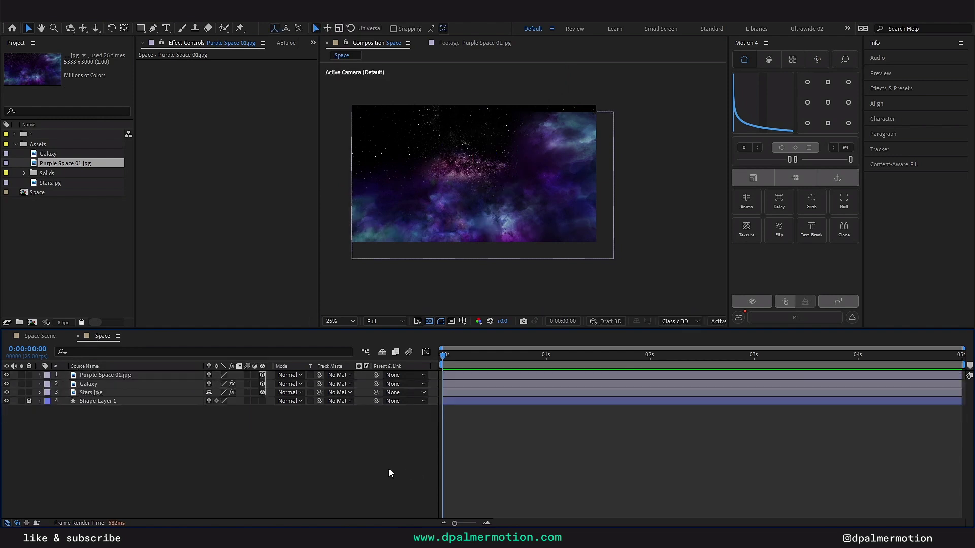
Add a One-Node Camera with the 50mm preset, named Camera 1, to the Space composition
right_click(388, 474)
right_click(356, 437)
mouse_move(386, 311)
click(508, 360)
drag(730, 188, 335, 123)
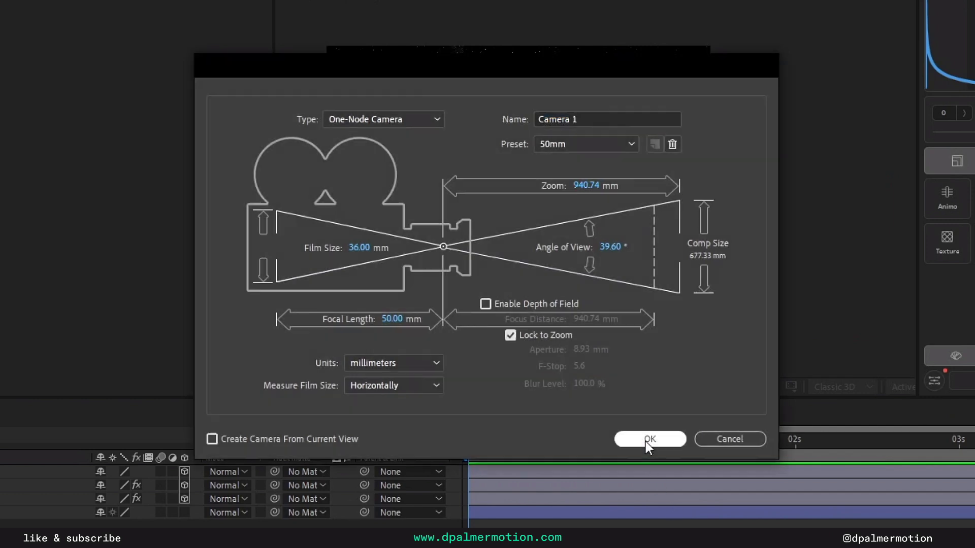
click(645, 439)
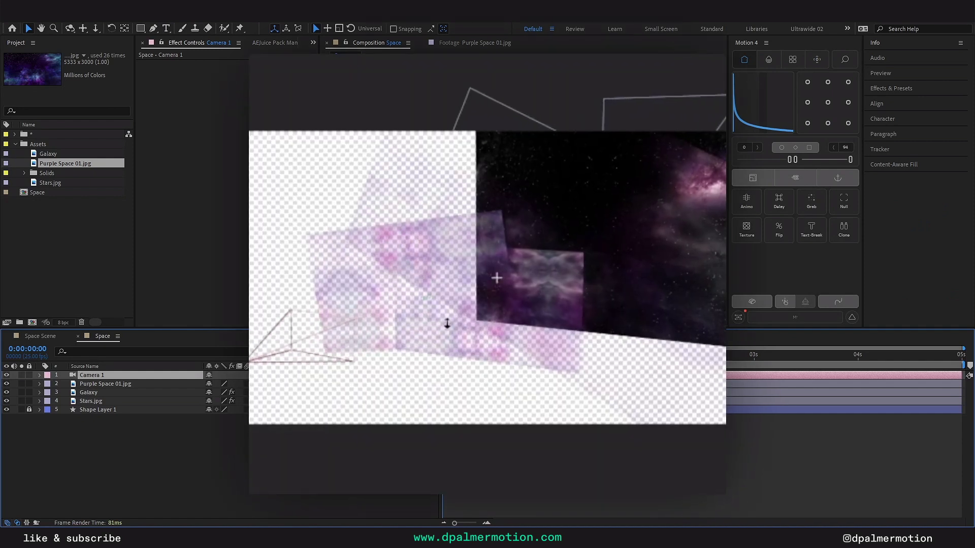
drag(451, 325, 439, 306)
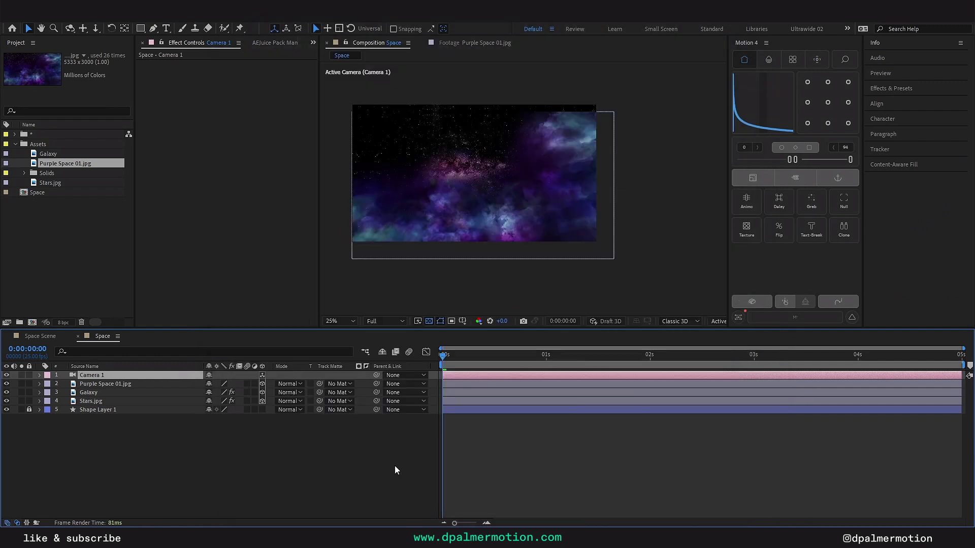
click(395, 464)
Parent the Galaxy layer to Stars.jpg
click(92, 401)
click(92, 392)
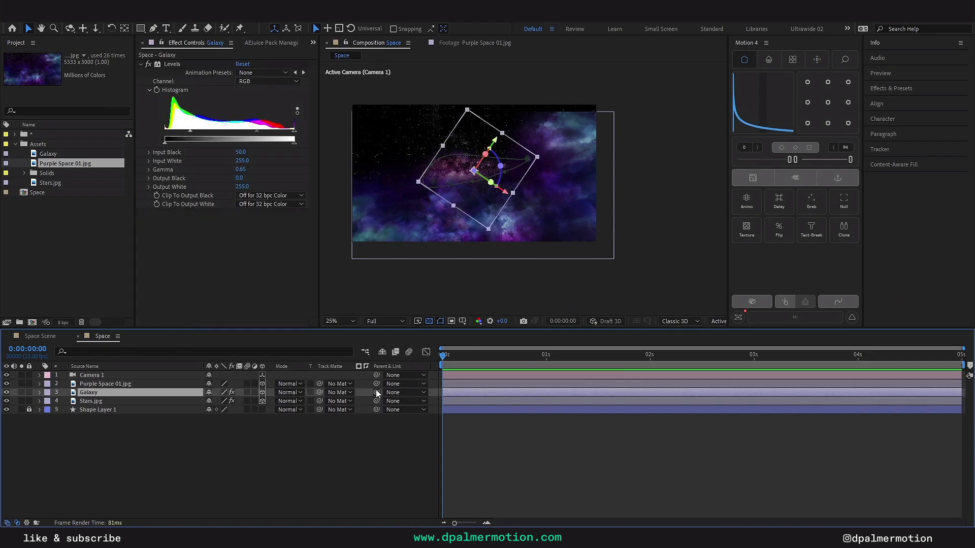
drag(377, 393, 98, 404)
Set the Z position of Stars.jpg to 100000 and scale the layer up to 993.7% so it fills the frame again
click(96, 402)
key(p)
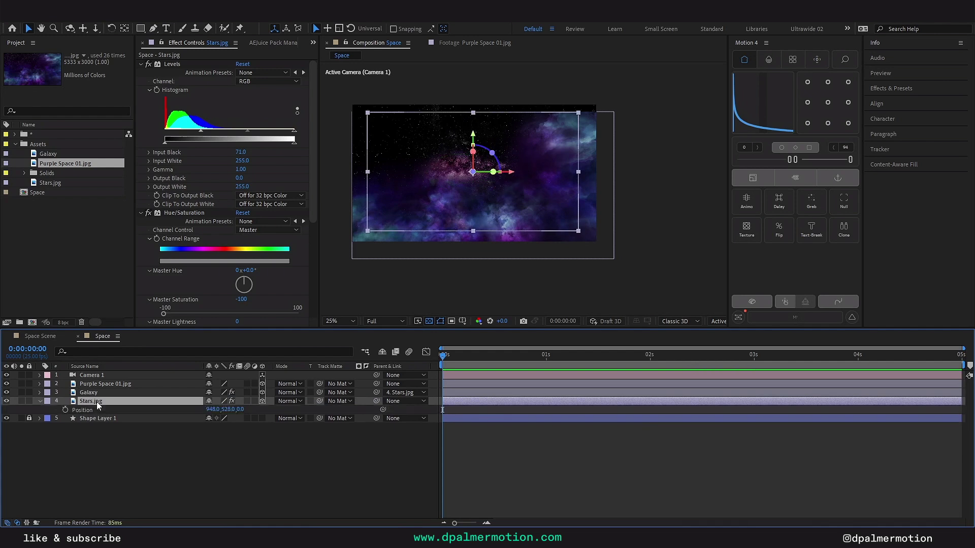
click(241, 410)
text(100000)
click(269, 451)
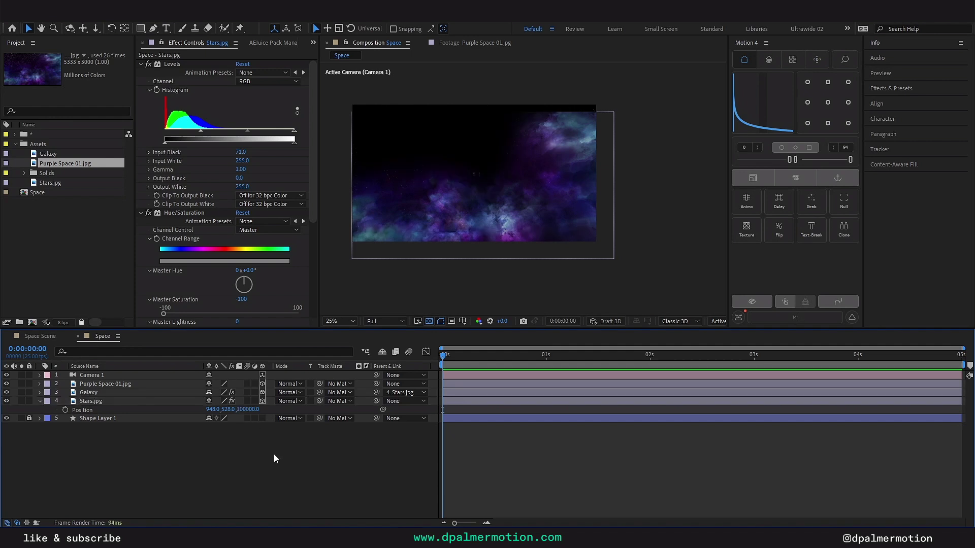
click(97, 401)
key(s)
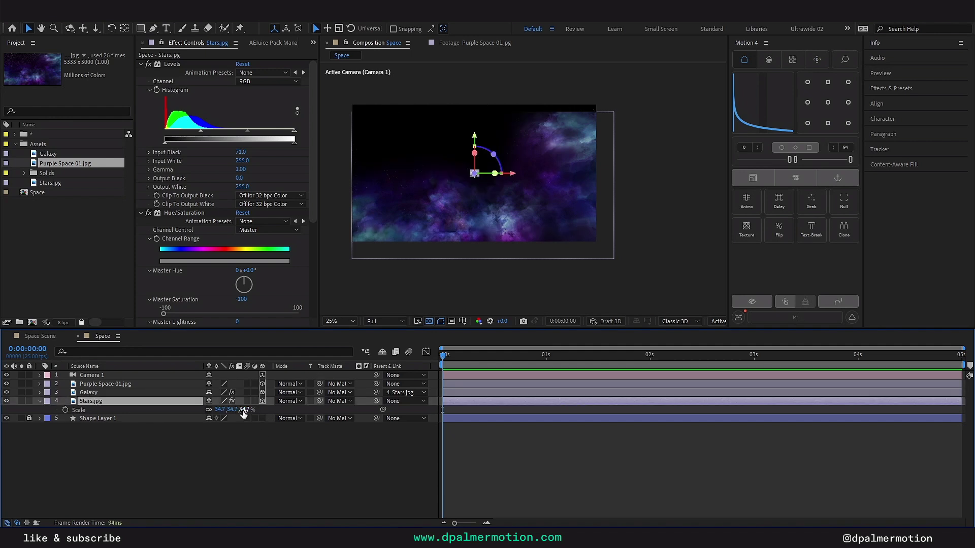
drag(244, 409, 734, 415)
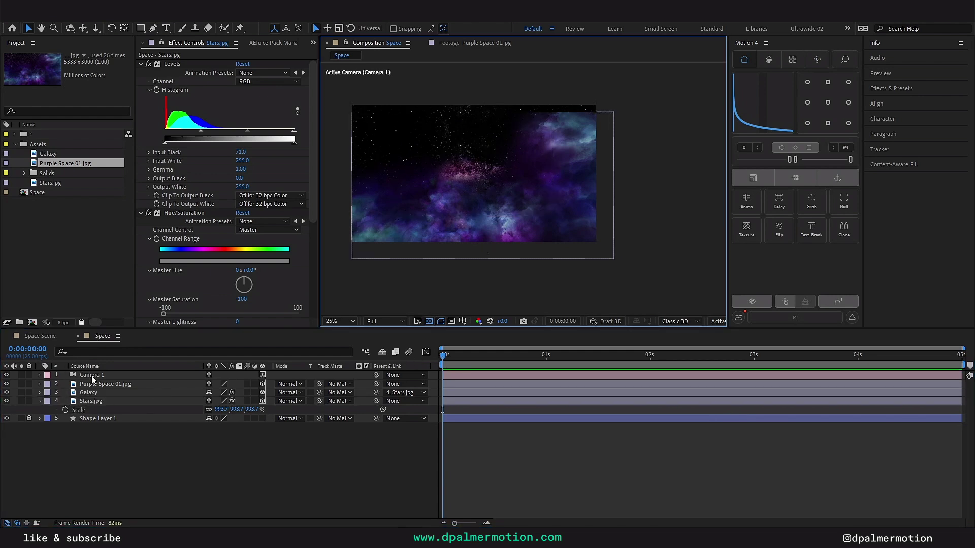
Test the depth by moving Camera 1 along its Z position, and undo the camera move
click(92, 378)
key(p)
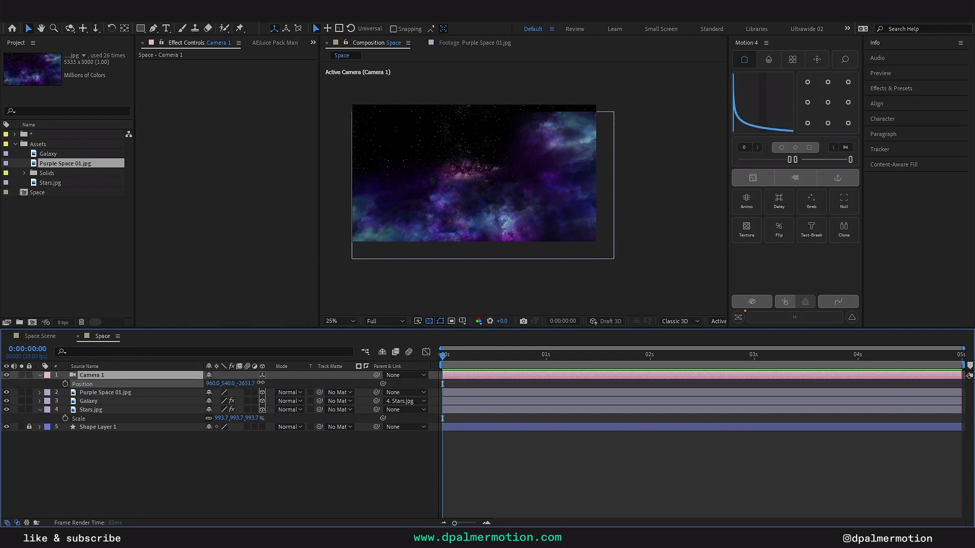
drag(247, 384, 487, 361)
key(ctrl+z)
click(379, 490)
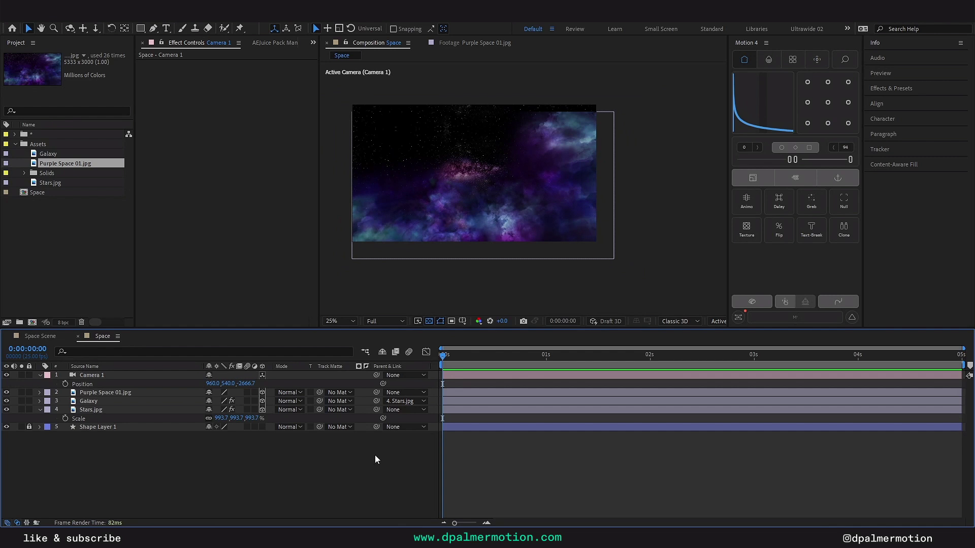
Try adding a new null object to the composition, and undo its creation
right_click(399, 470)
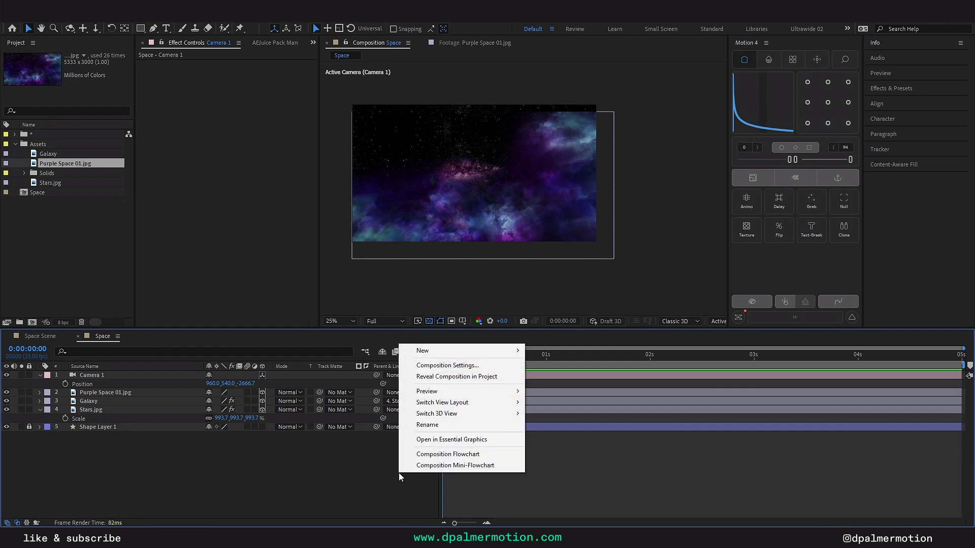
mouse_move(428, 349)
click(559, 416)
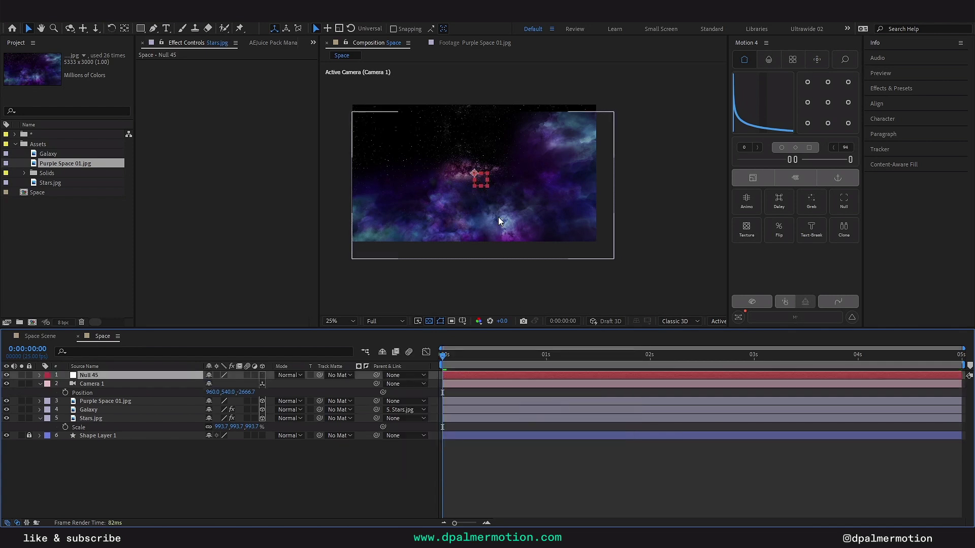
key(ctrl+z)
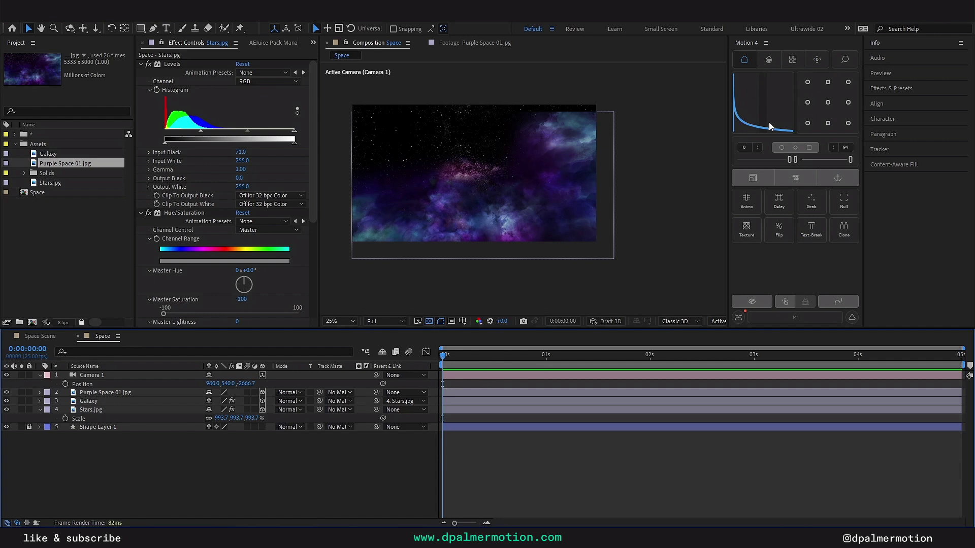
Create a parent null for Camera 1 with Motion 4's Null tool
click(456, 375)
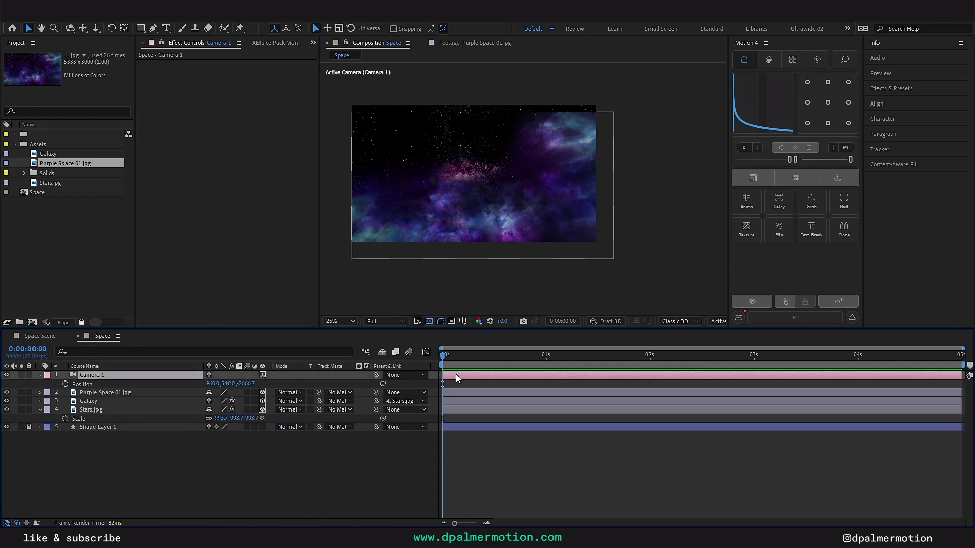
click(850, 201)
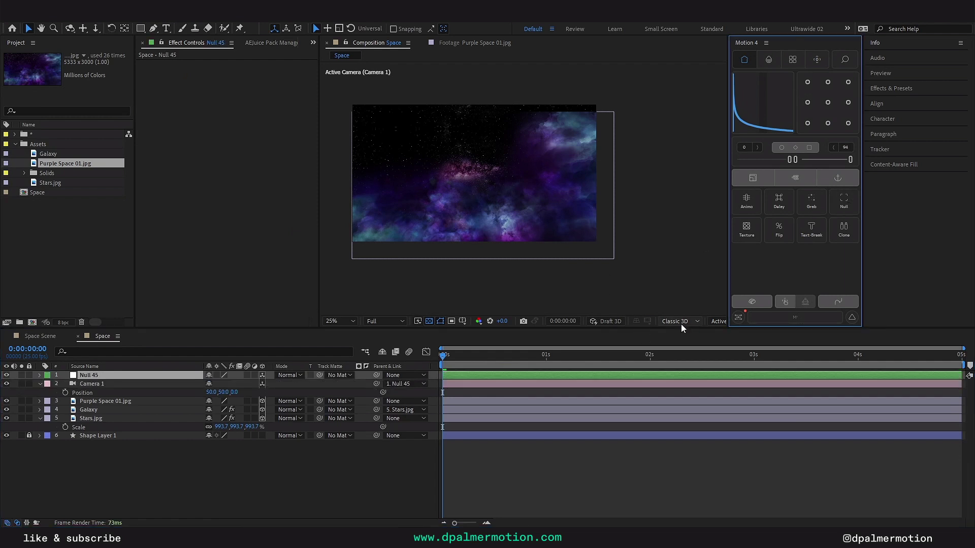
Switch the composition to the Left view at 12.5% and delete the null located at the camera
click(719, 322)
click(729, 388)
key(comma)
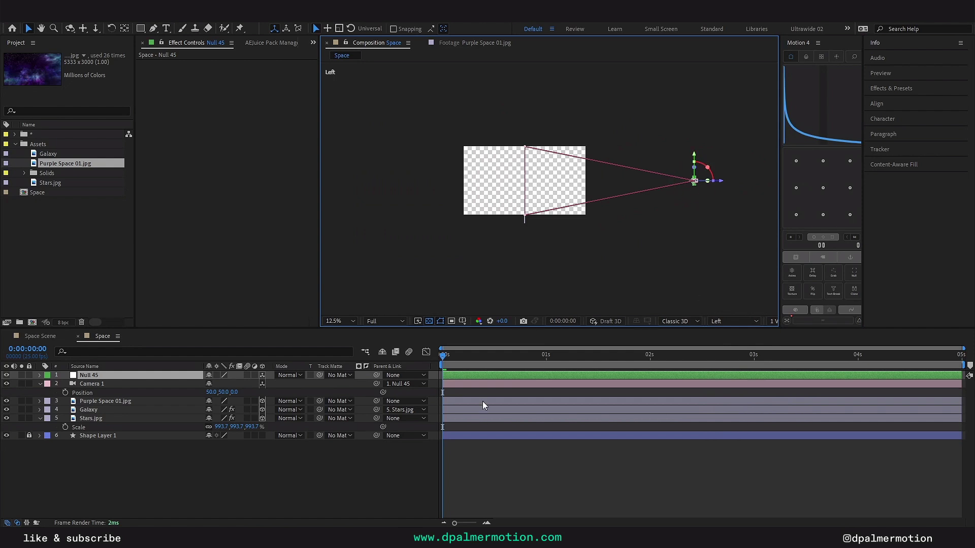
key(Delete)
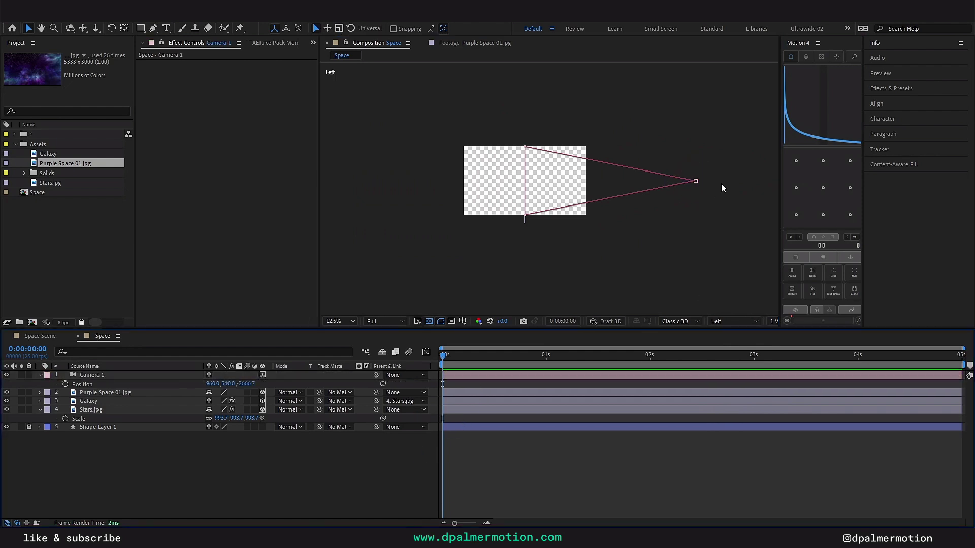
drag(779, 121, 715, 127)
Create a null at the composition's centre with Motion 4, make it 3D, and parent Camera 1 to it
click(842, 214)
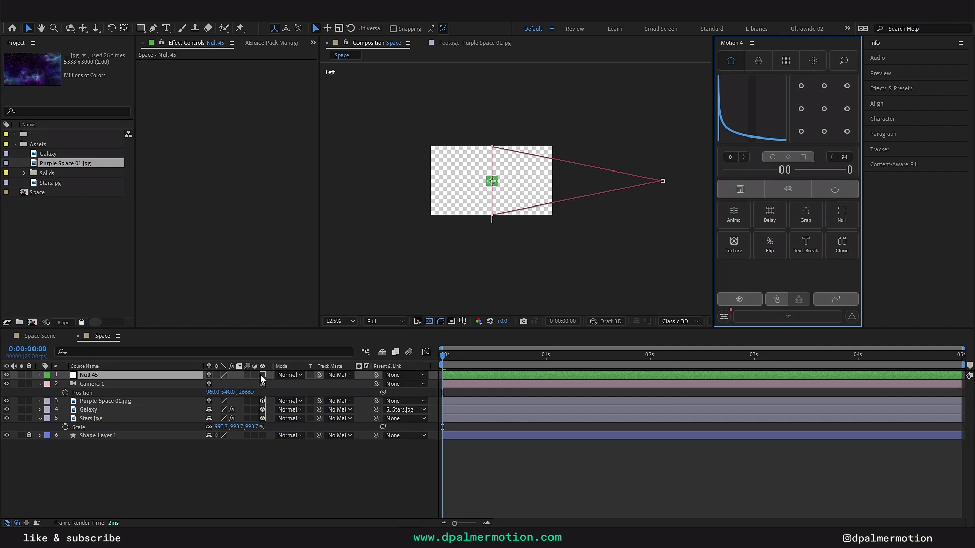
click(262, 376)
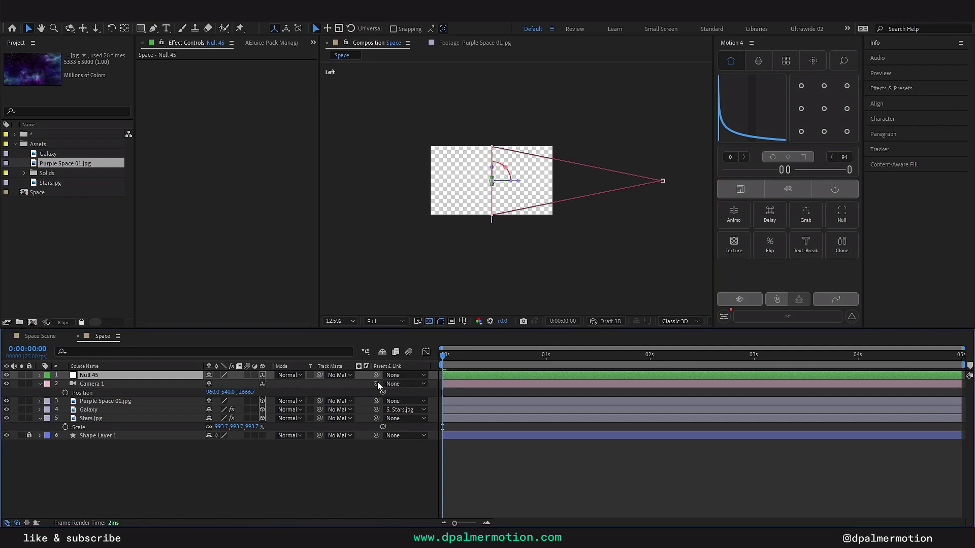
drag(376, 384, 463, 375)
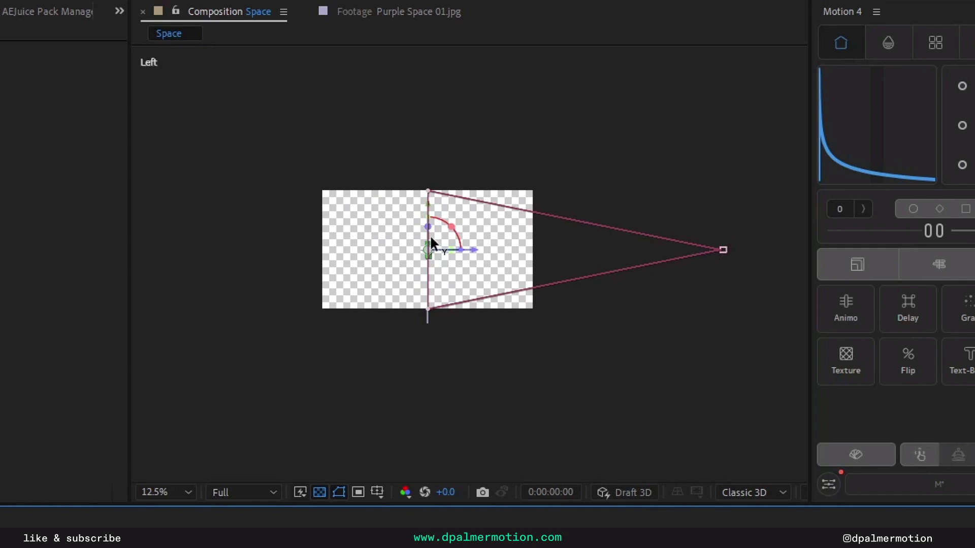
click(751, 490)
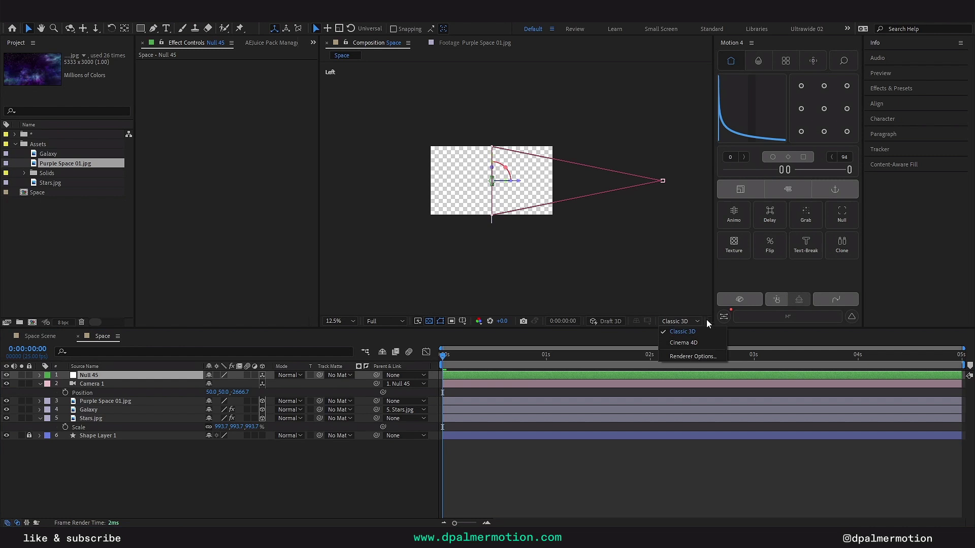
Return the composition to the Active Camera view and magnify it to 25%
click(801, 489)
click(725, 332)
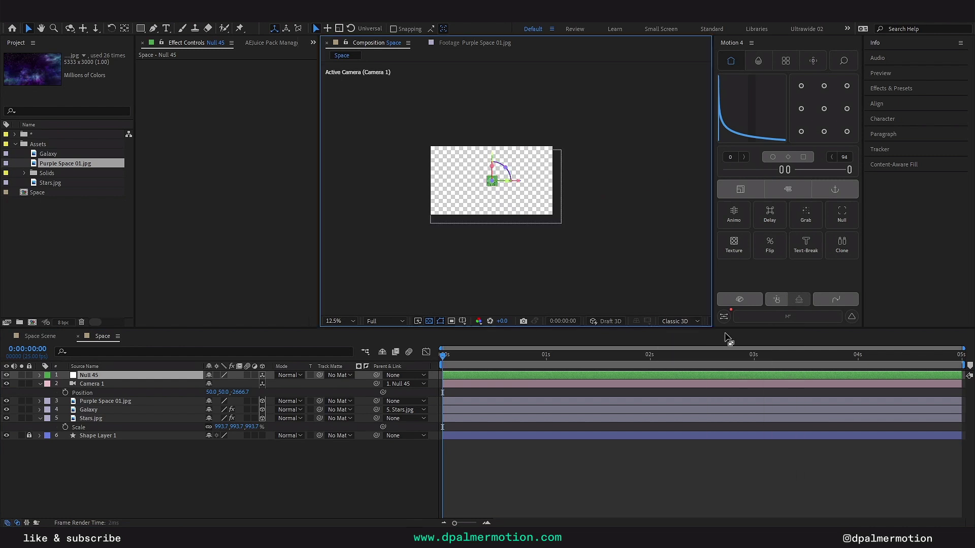
scroll(495, 177, up, 1)
drag(499, 210, 541, 218)
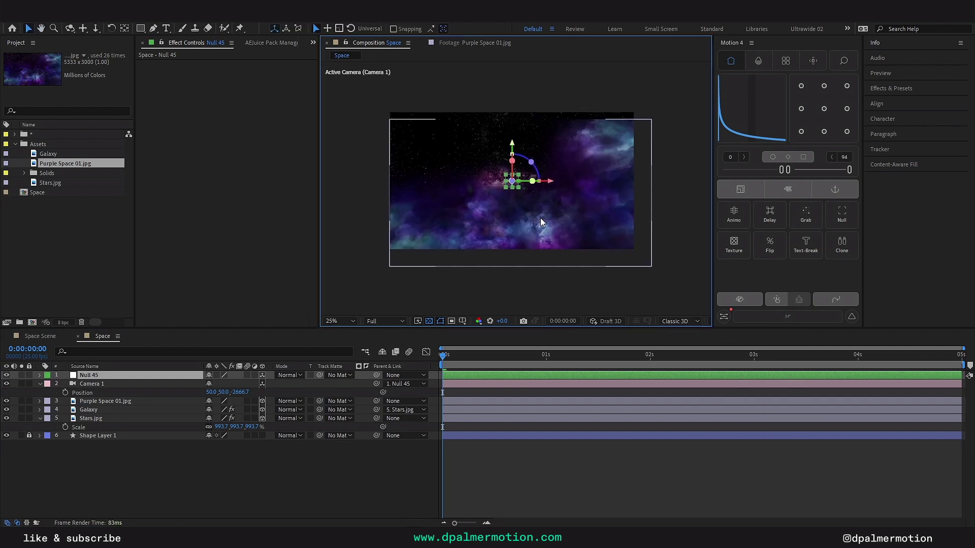
Add Position keyframes to Camera 1's parent null at 0 seconds and 1 second
click(388, 473)
click(456, 376)
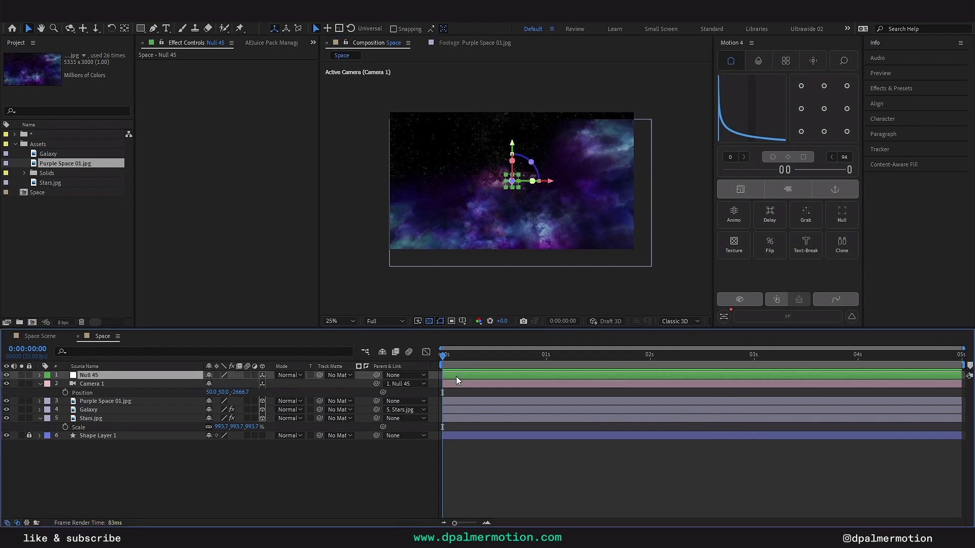
key(p)
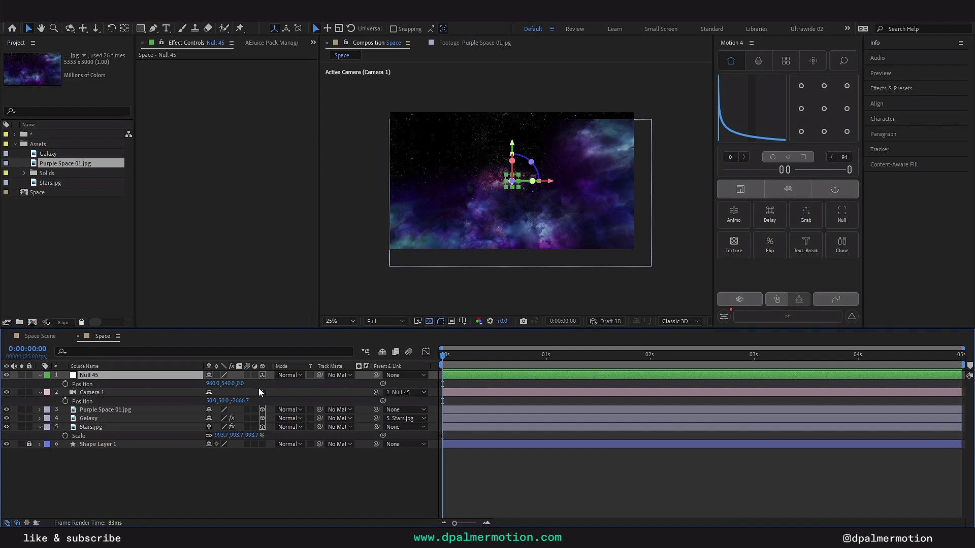
click(65, 384)
drag(558, 356, 546, 356)
click(15, 384)
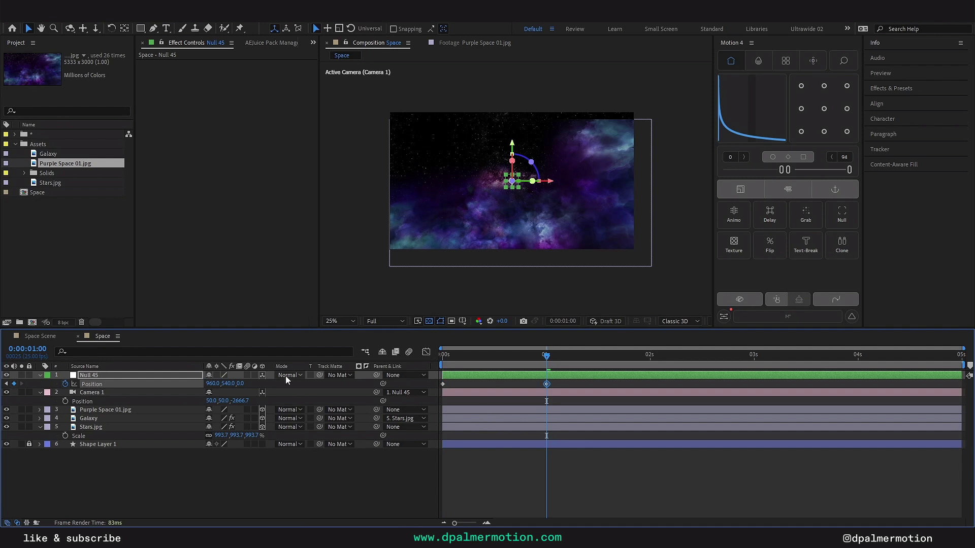
Keyframe the parent null's Z Rotation from 3° at 0 seconds to 0° at 1 second
key(r)
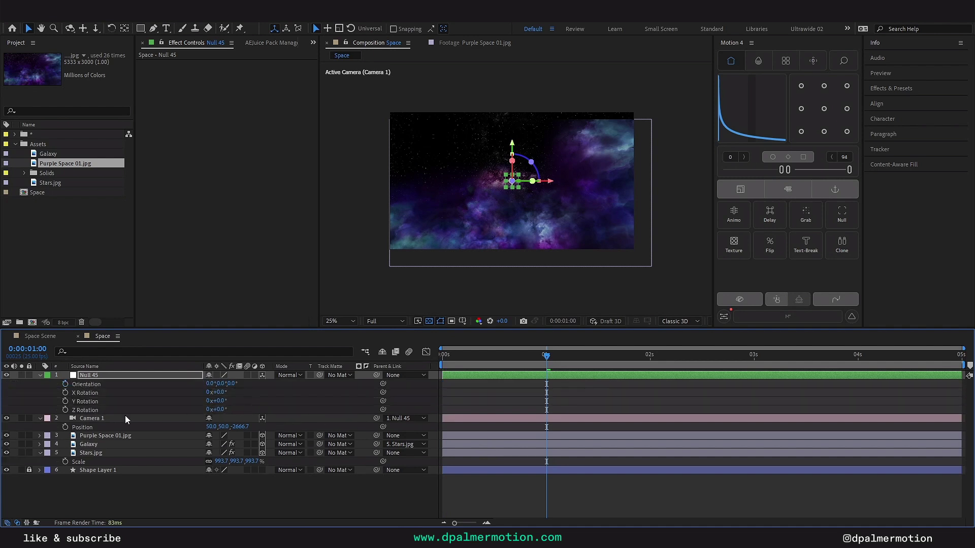
click(65, 408)
click(473, 392)
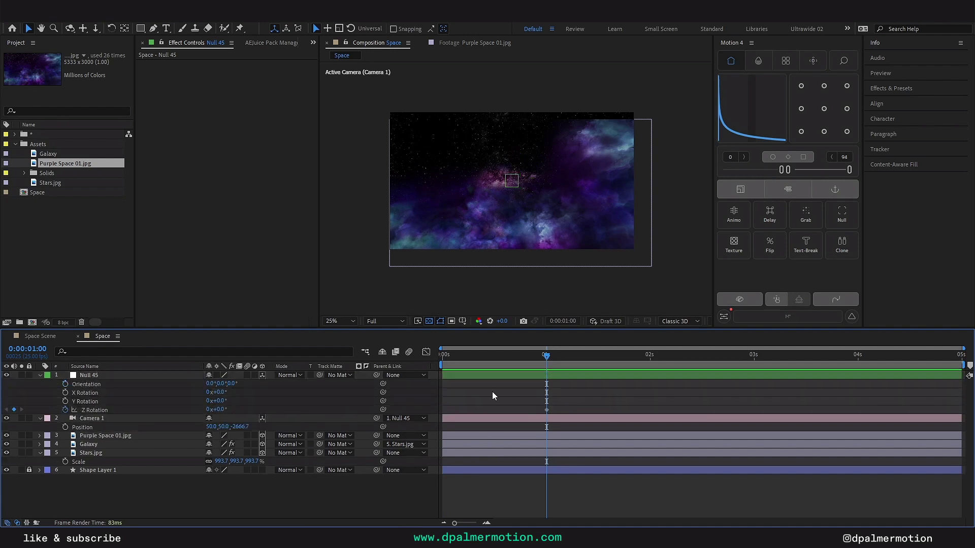
click(508, 375)
key(u)
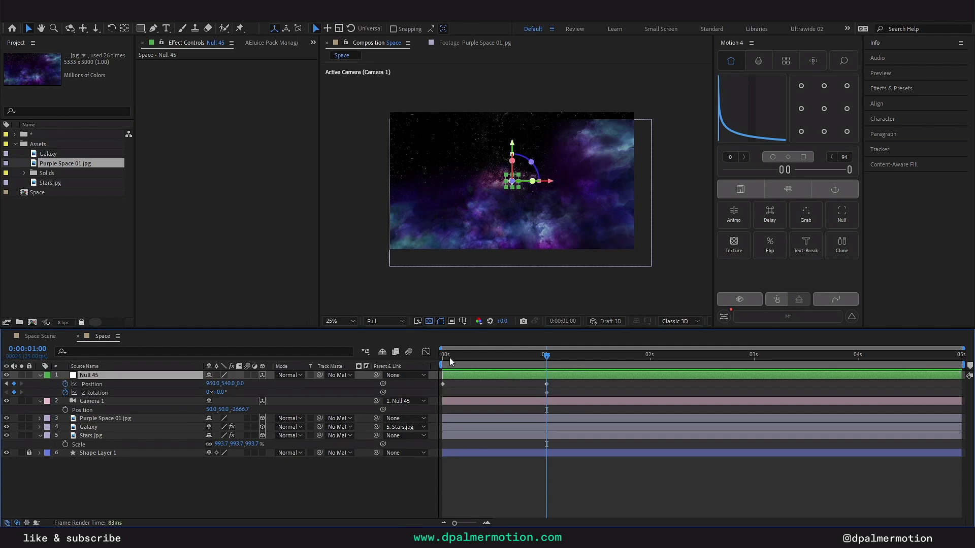
drag(449, 357, 427, 361)
click(218, 392)
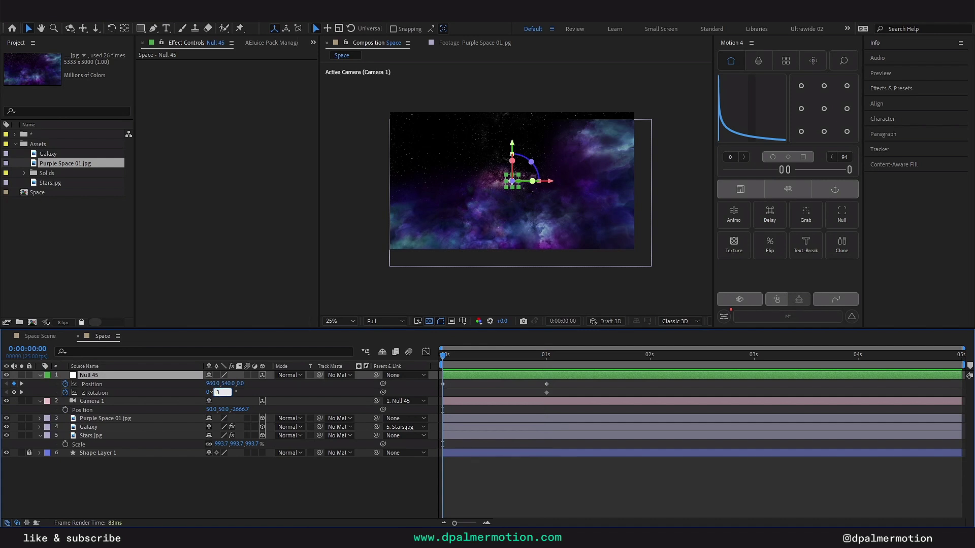
text(3)
key(Return)
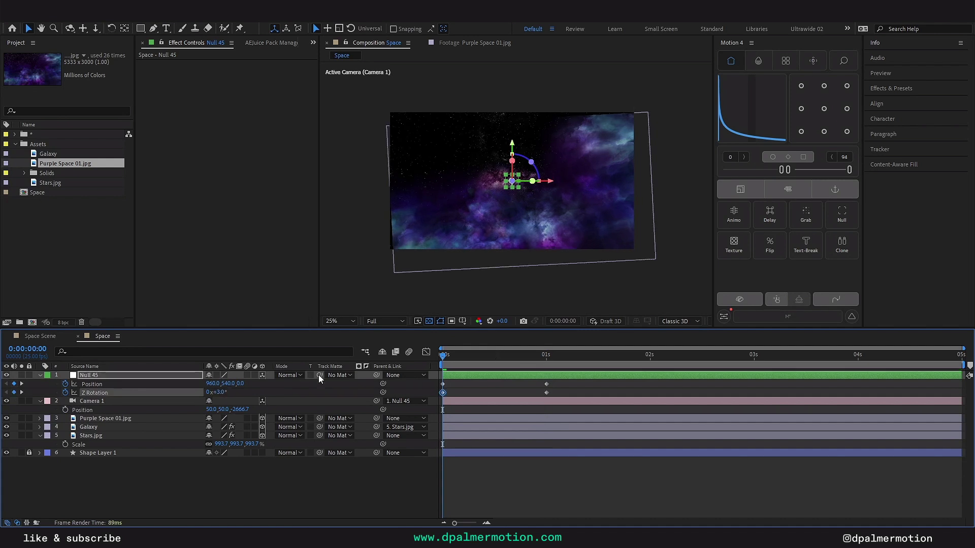
Set the parent null's Z position to 1250 at 1 second and preview the camera move
drag(539, 360, 550, 360)
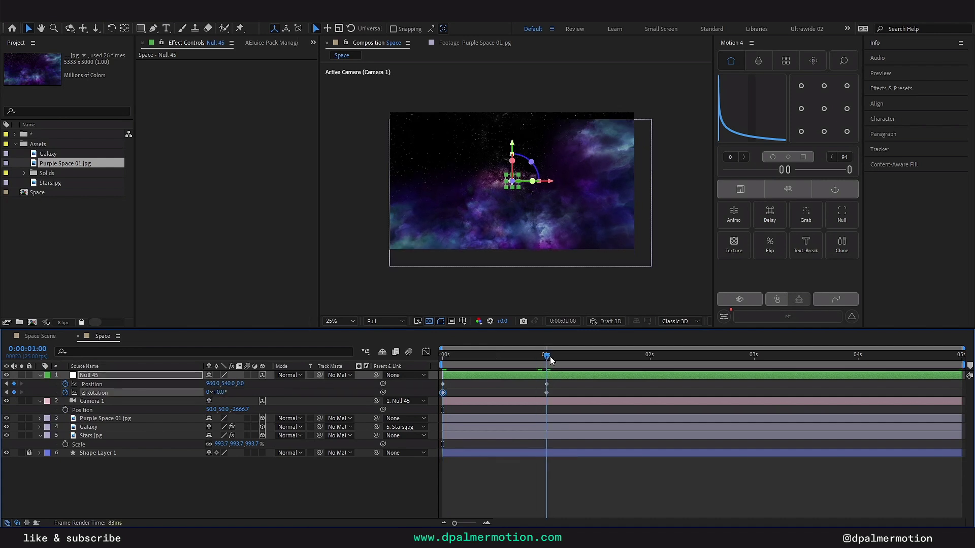
click(240, 384)
text(1250)
key(Return)
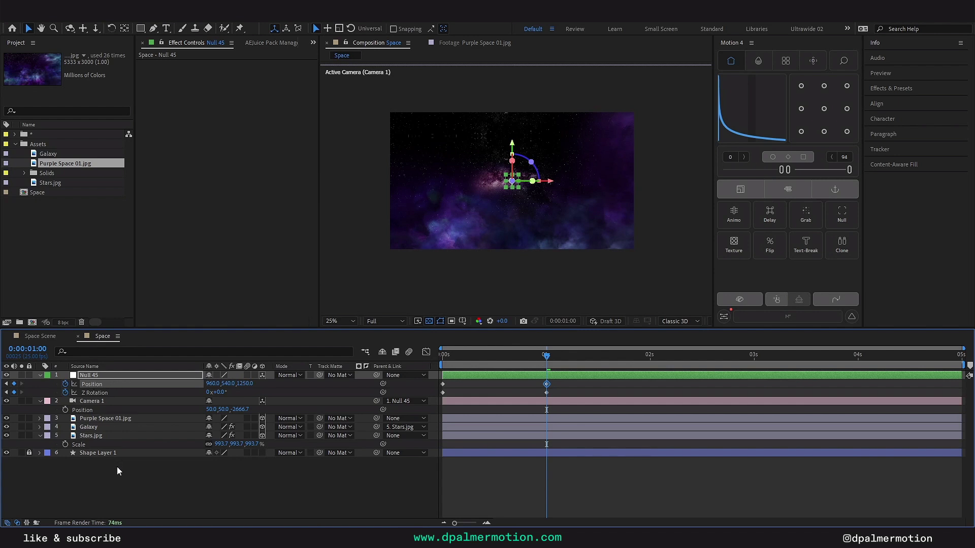
drag(481, 356, 386, 363)
key(space)
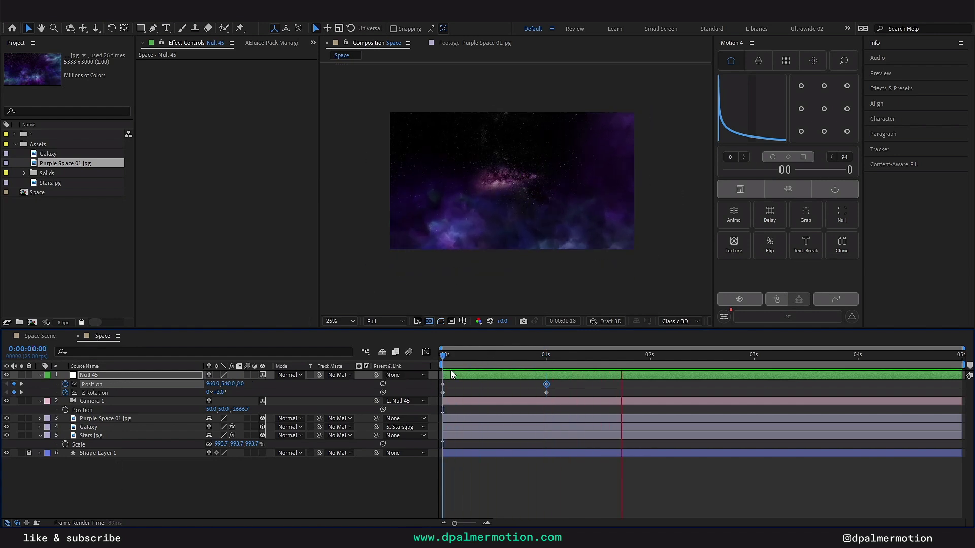
key(space)
Add the expression loopOut("continue") to the parent null's Position
drag(553, 355, 432, 364)
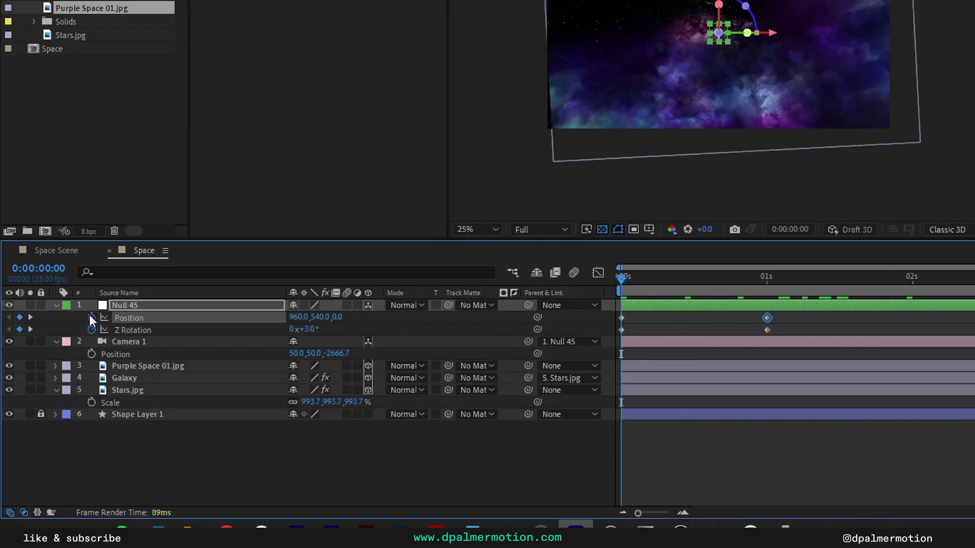
alt+click(92, 318)
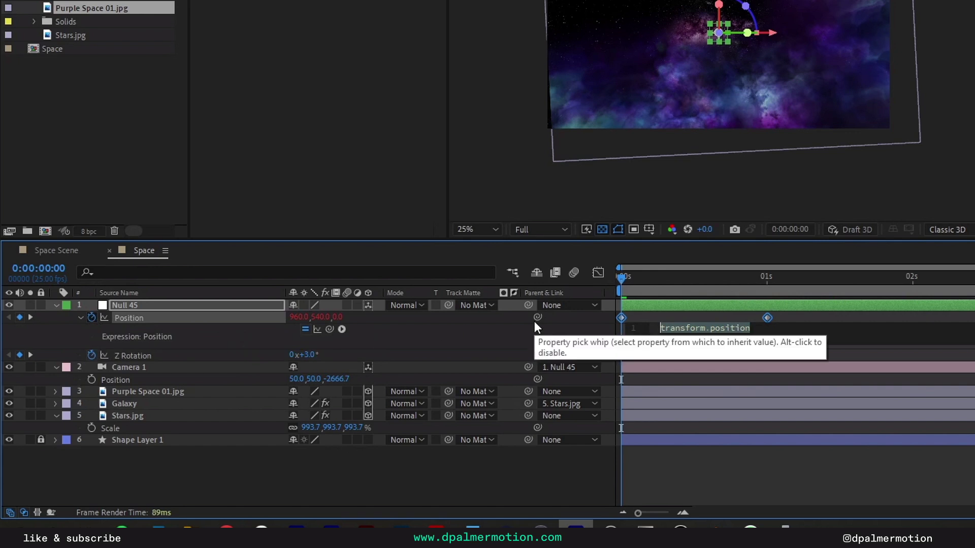
text(lo)
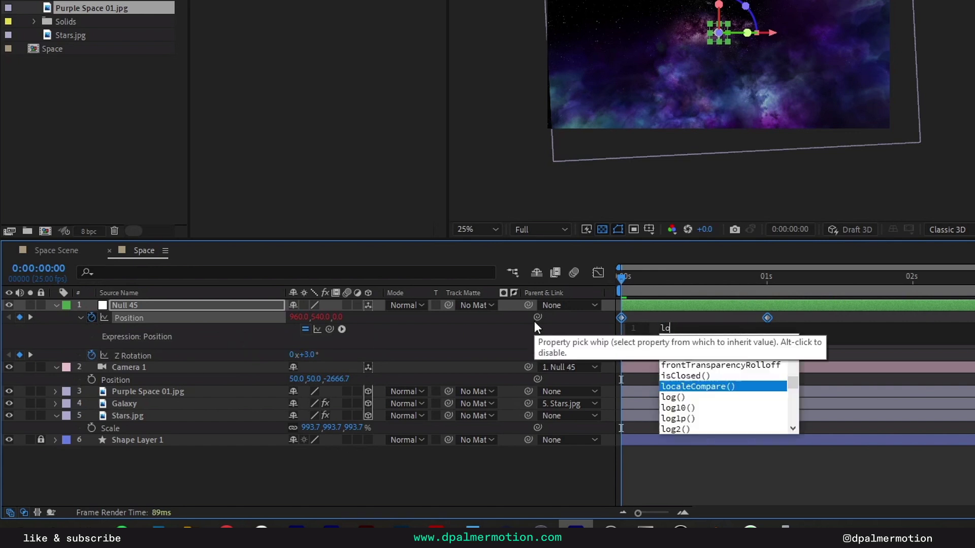
text(op)
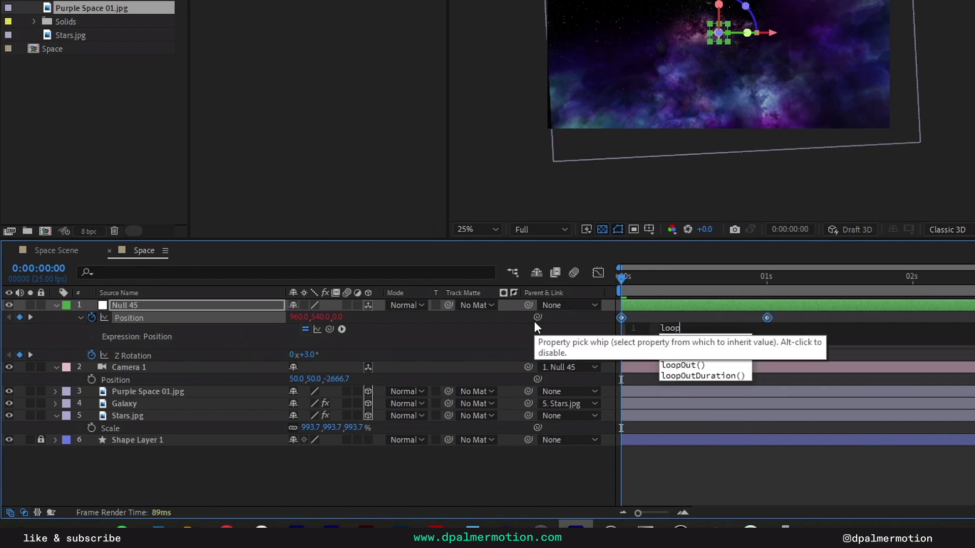
click(685, 367)
double_click(686, 367)
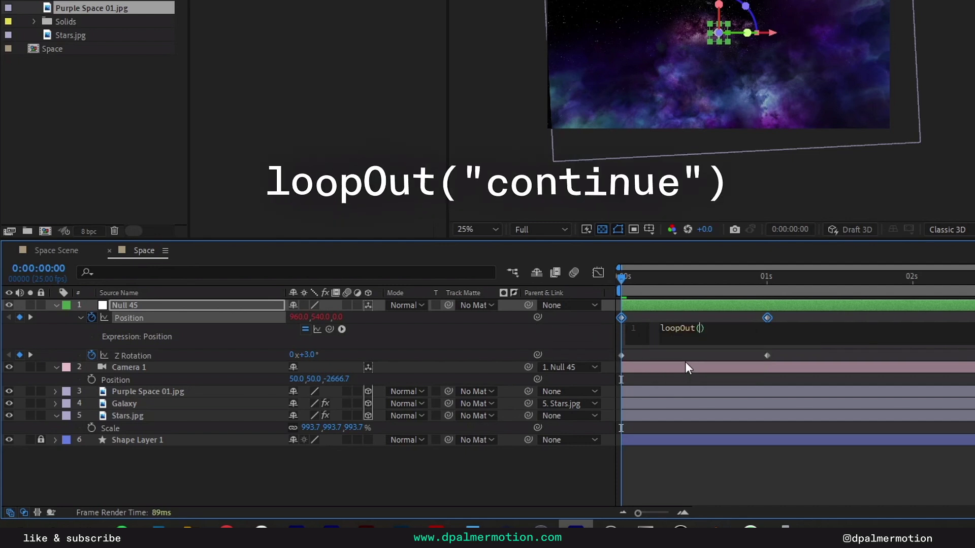
text("cont)
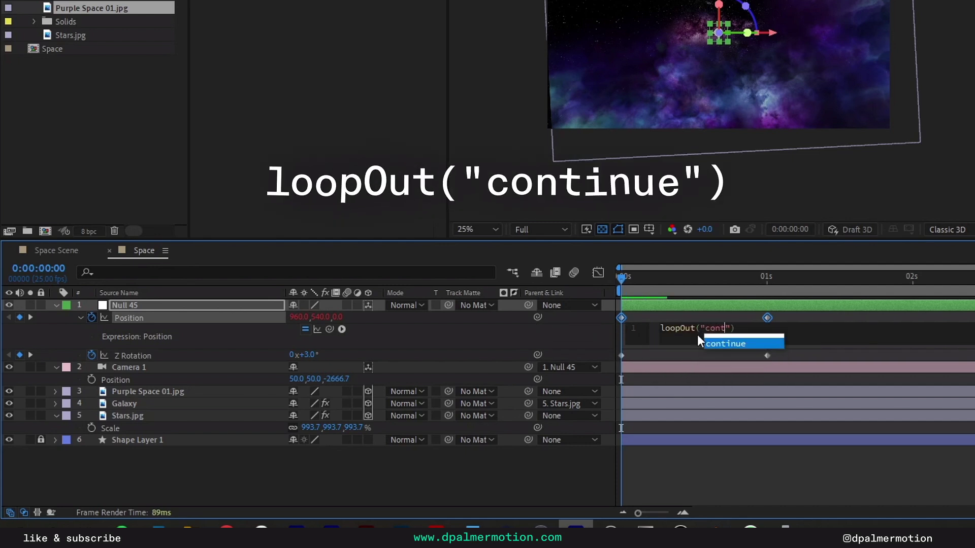
key(Return)
Copy the loopOut("continue") expression to the parent null's Z Rotation and preview the animation
key(ctrl+a)
key(ctrl+c)
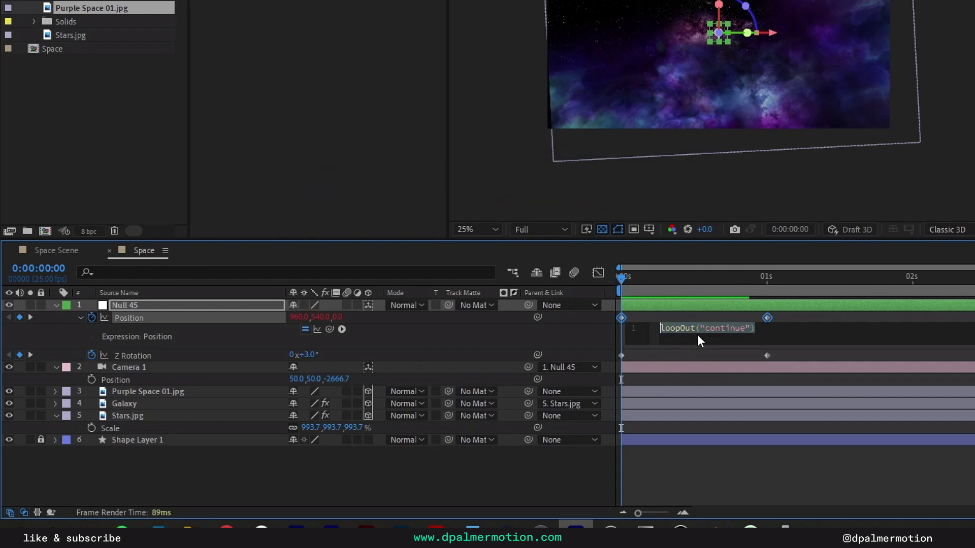
alt+click(92, 355)
key(ctrl+v)
click(812, 329)
click(636, 274)
key(space)
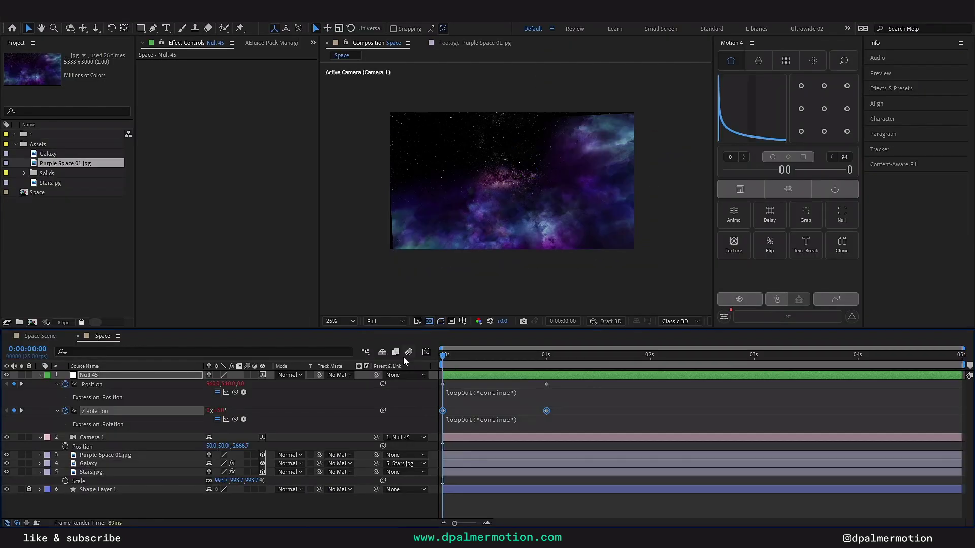
key(space)
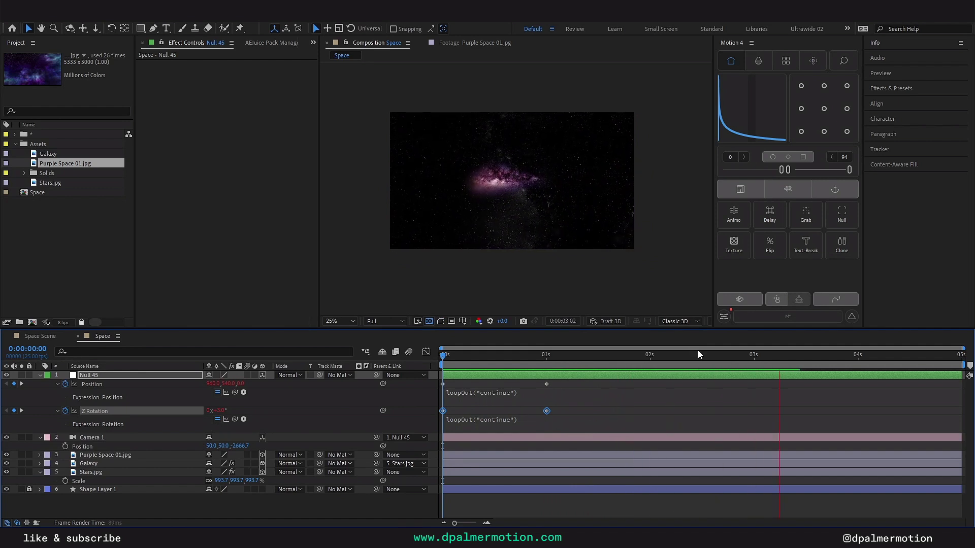
key(space)
Create a second null with Motion 4, make it 3D, and parent the animated Null 45 to it
click(423, 394)
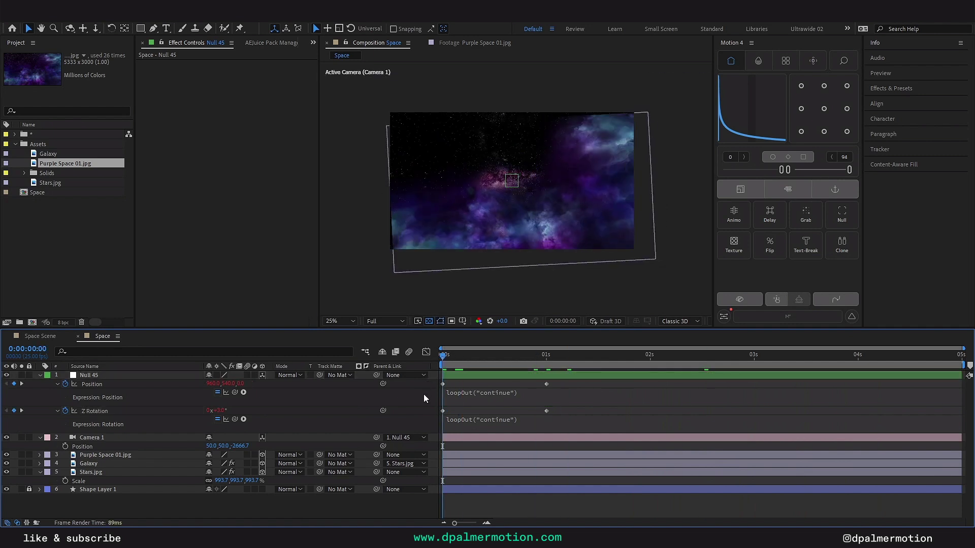
key(u)
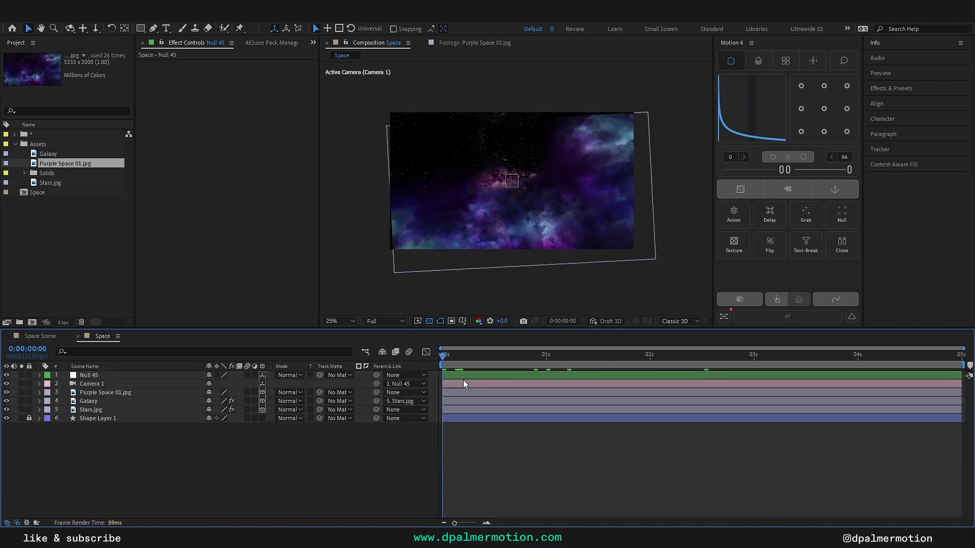
click(842, 214)
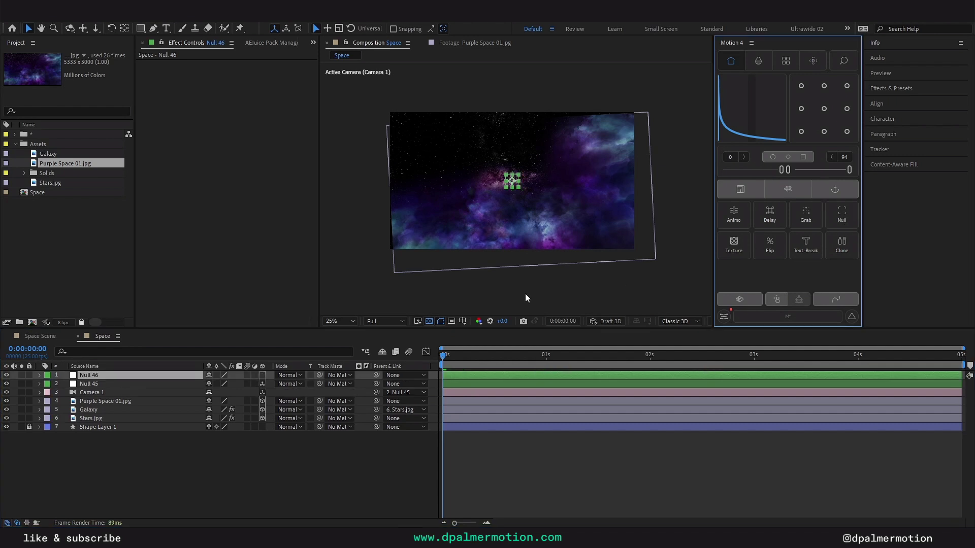
click(262, 375)
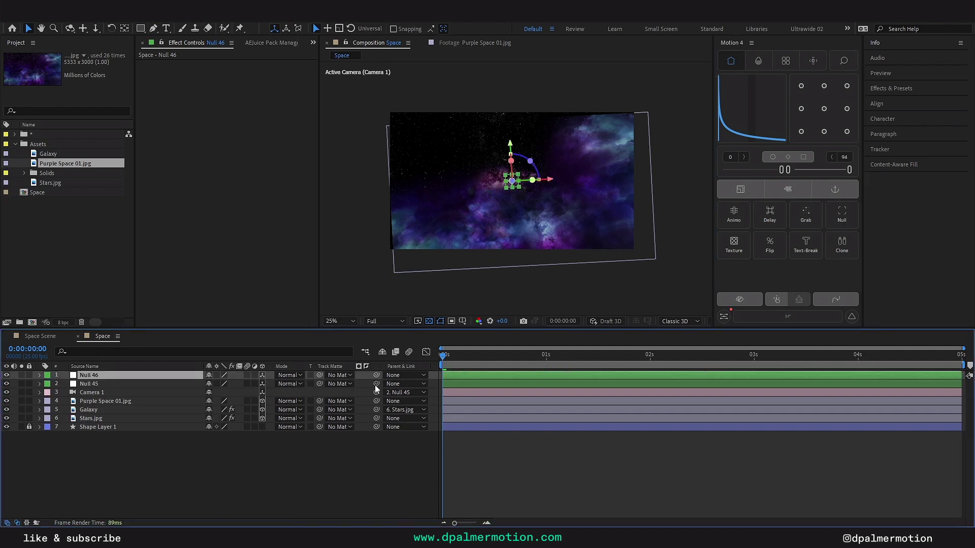
drag(376, 385, 455, 375)
Add Position keyframes to the new null at 0 seconds and 1 second, matching Null 45's keyframe times
key(p)
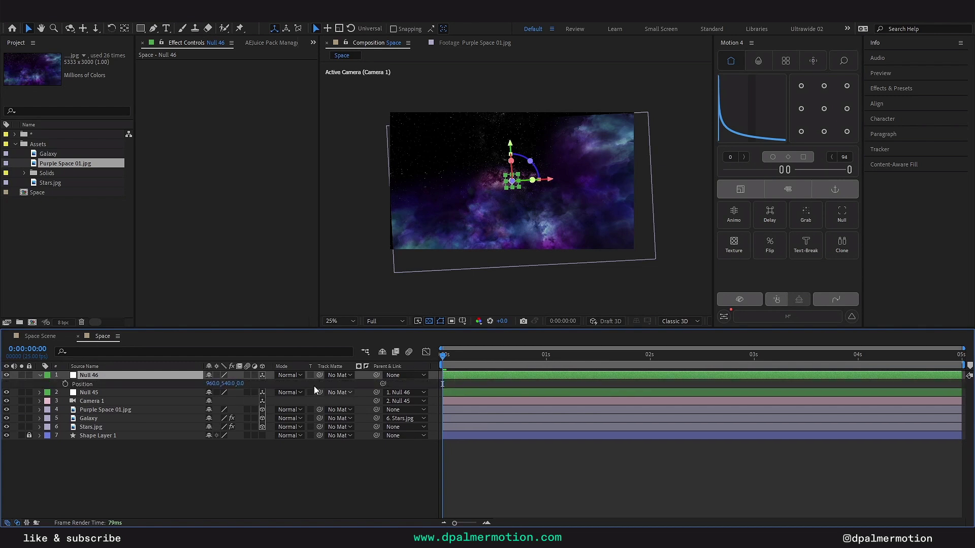
click(65, 384)
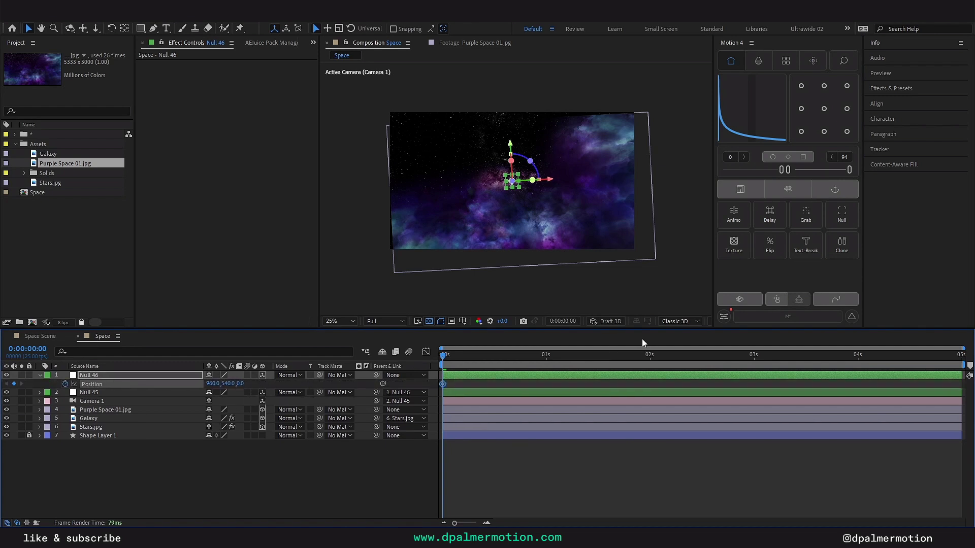
key(u)
key(u)
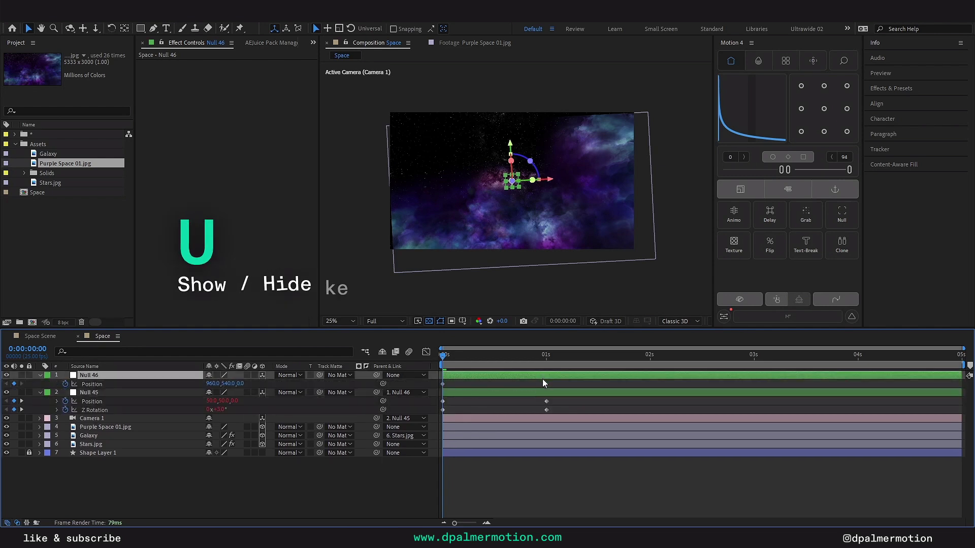
click(546, 358)
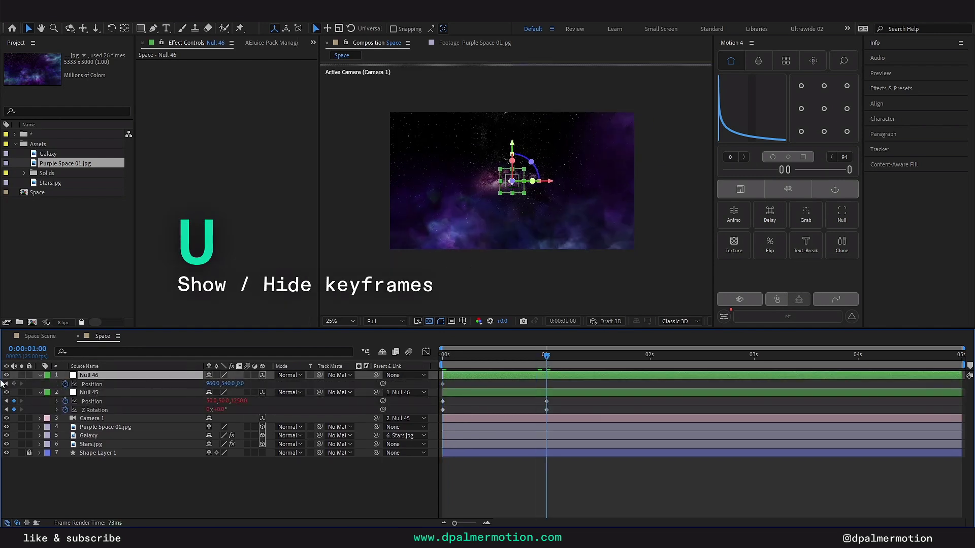
click(14, 385)
At 0 seconds, try 2500 as the new null's Z position and replace it with -2500
key(Home)
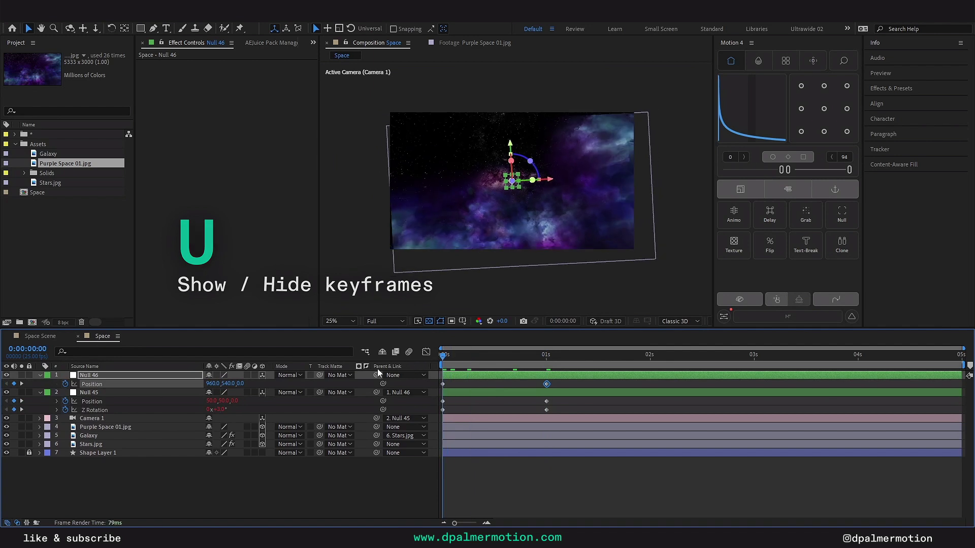
click(242, 383)
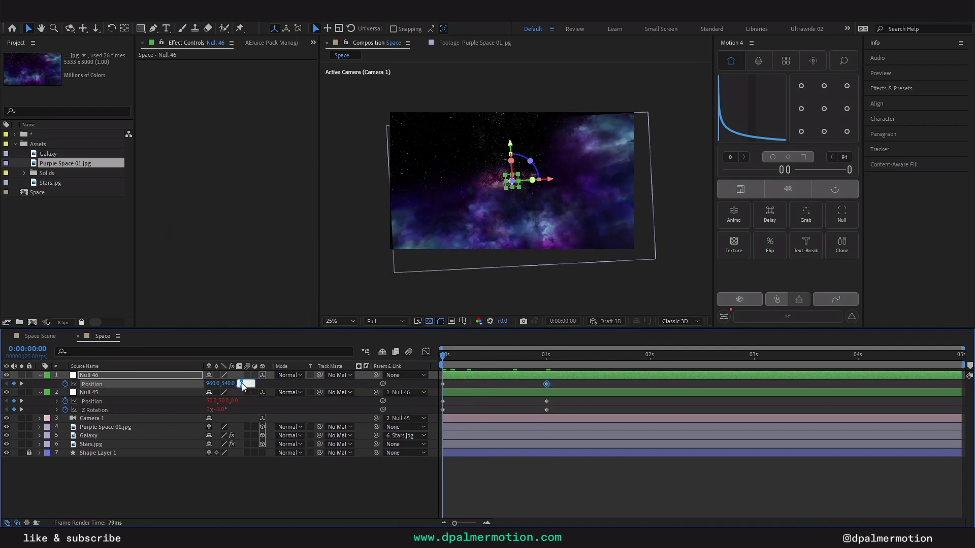
text(2500)
key(Return)
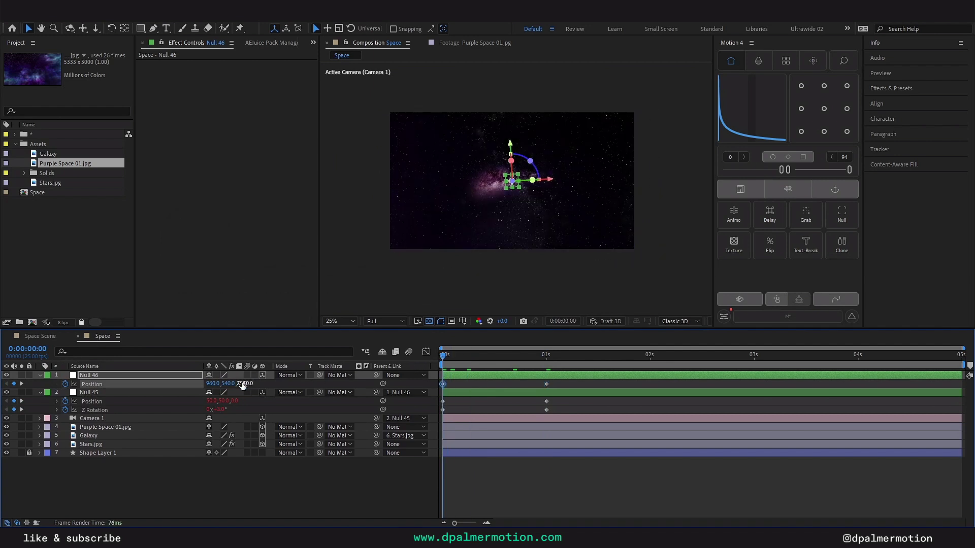
click(246, 384)
text(-2500)
key(Return)
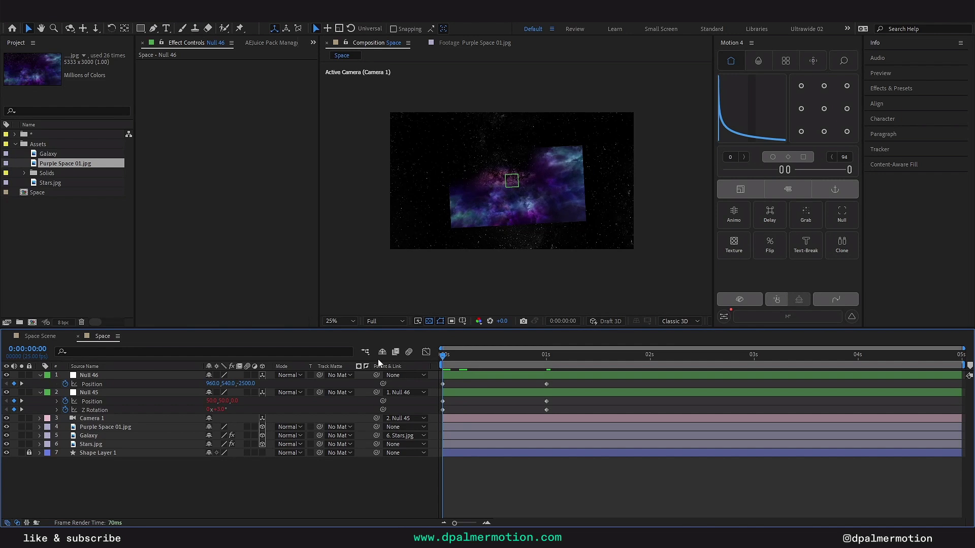
Ease the new null's two Position keyframes with Motion 4 at 3 and 91, and show their speed graph
drag(562, 383, 413, 387)
drag(716, 127, 722, 136)
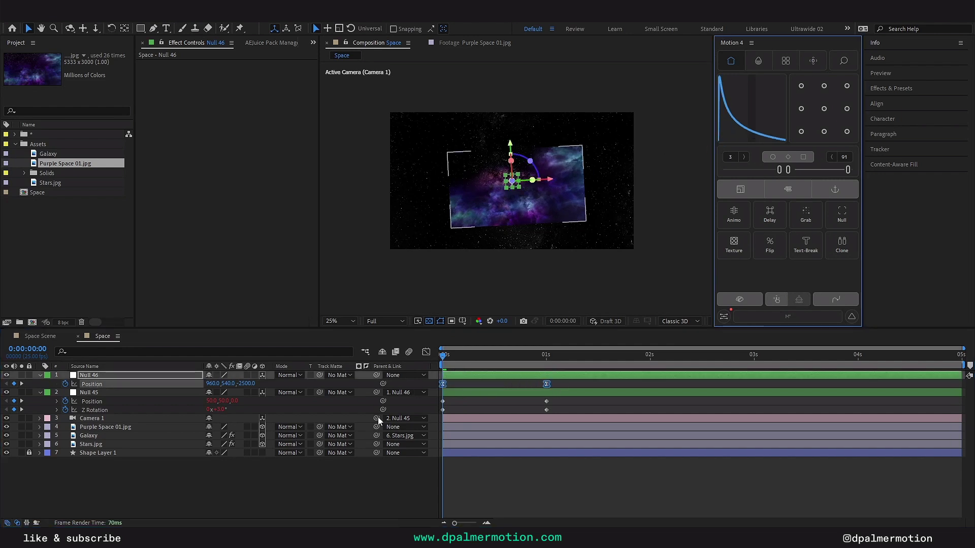
click(425, 351)
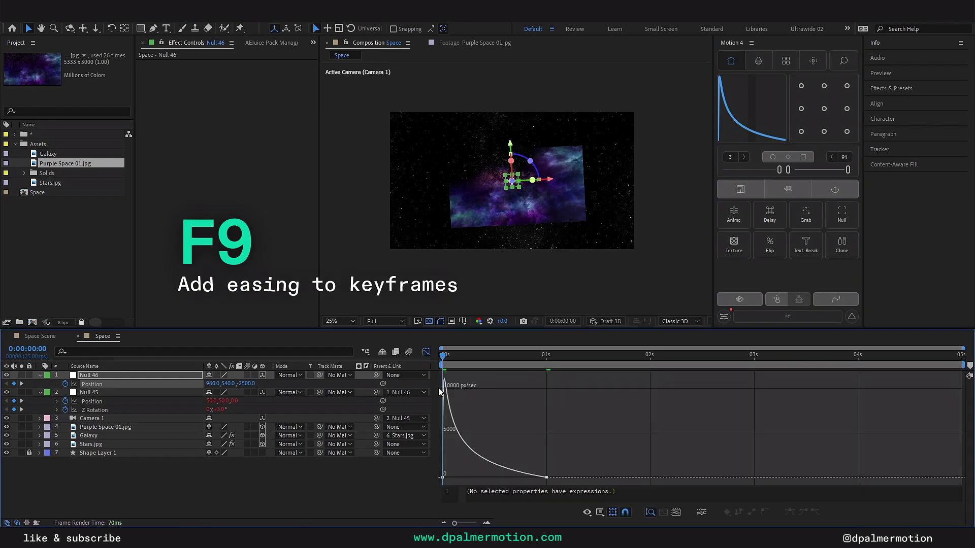
Hide the speed graph and preview the eased camera fly-through from the start of the composition
click(426, 351)
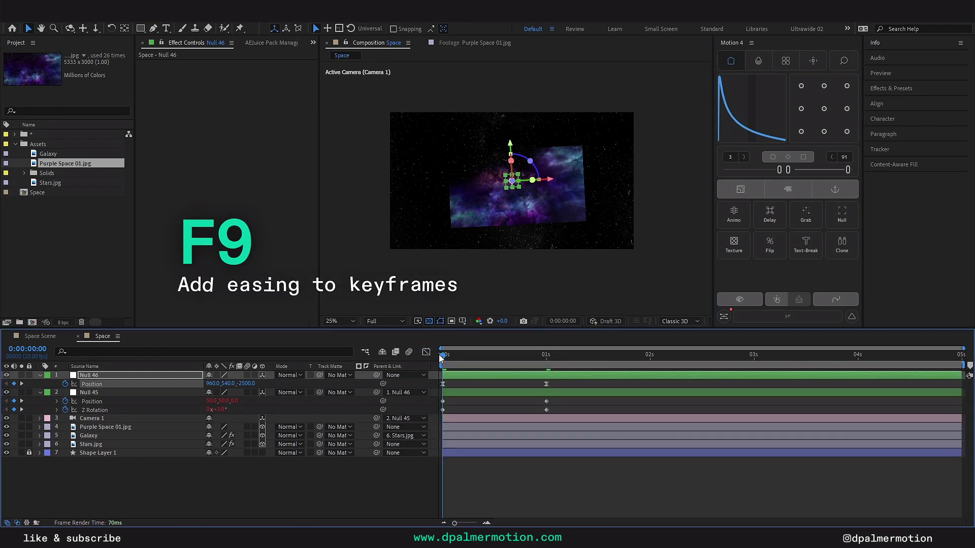
key(space)
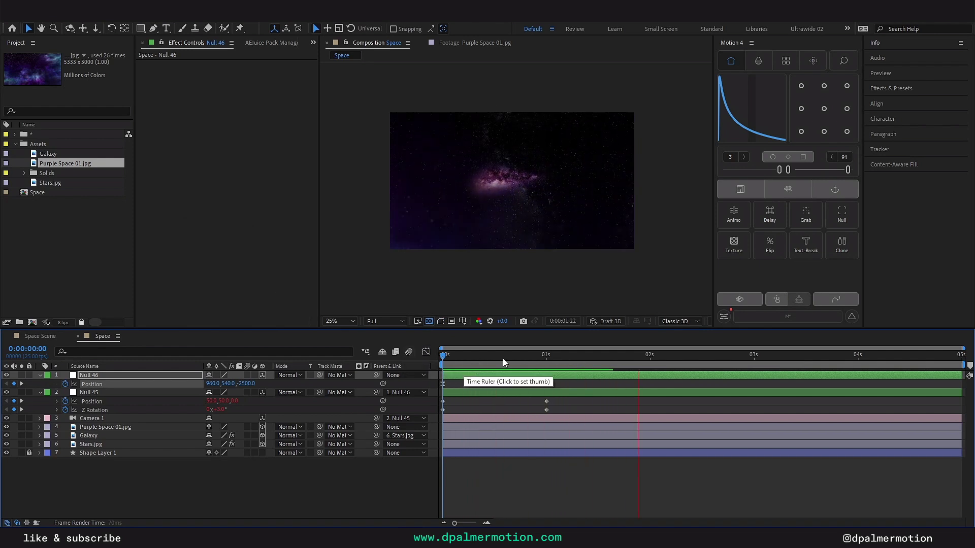
key(space)
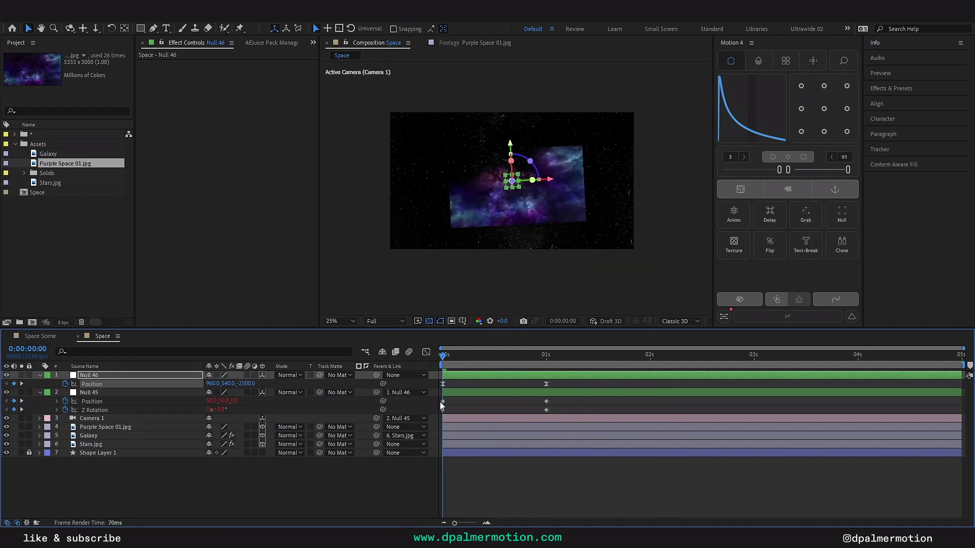
click(458, 383)
click(455, 375)
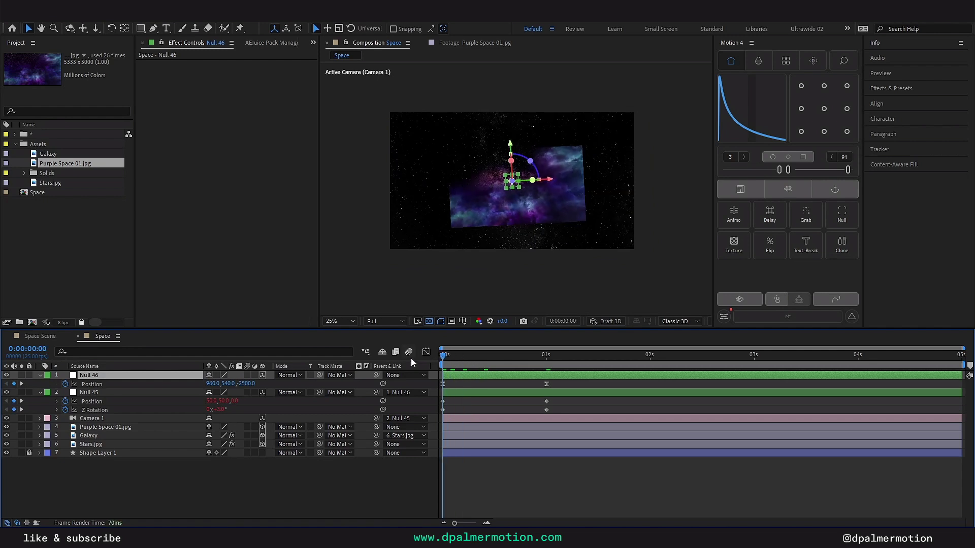
Push the Purple Space 01.jpg layer back in depth, trying a Z position of 1000 and replacing it with 2000
click(102, 427)
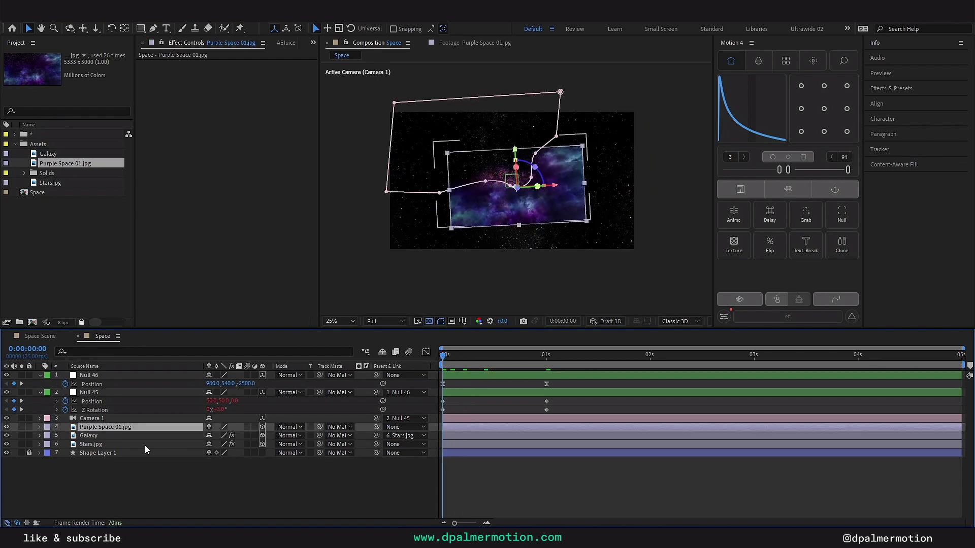
key(p)
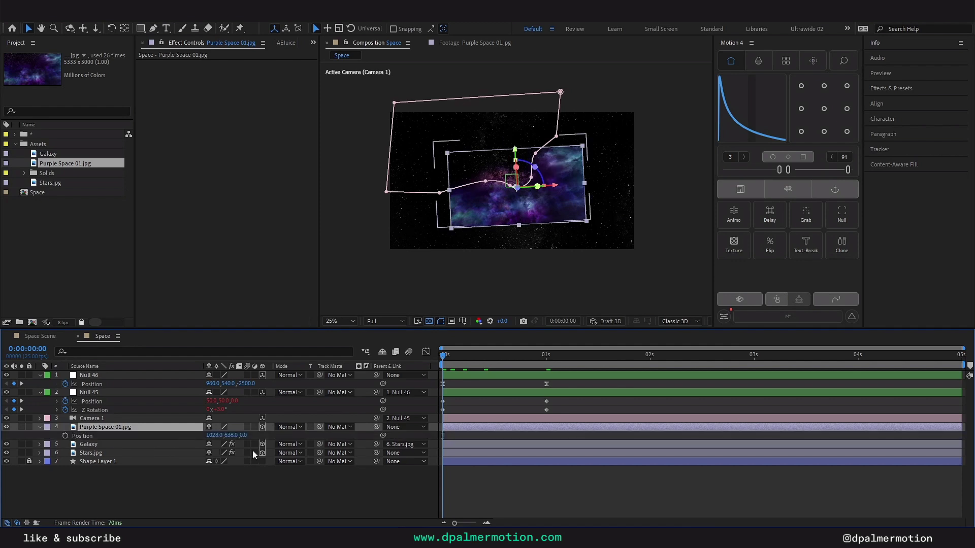
click(245, 435)
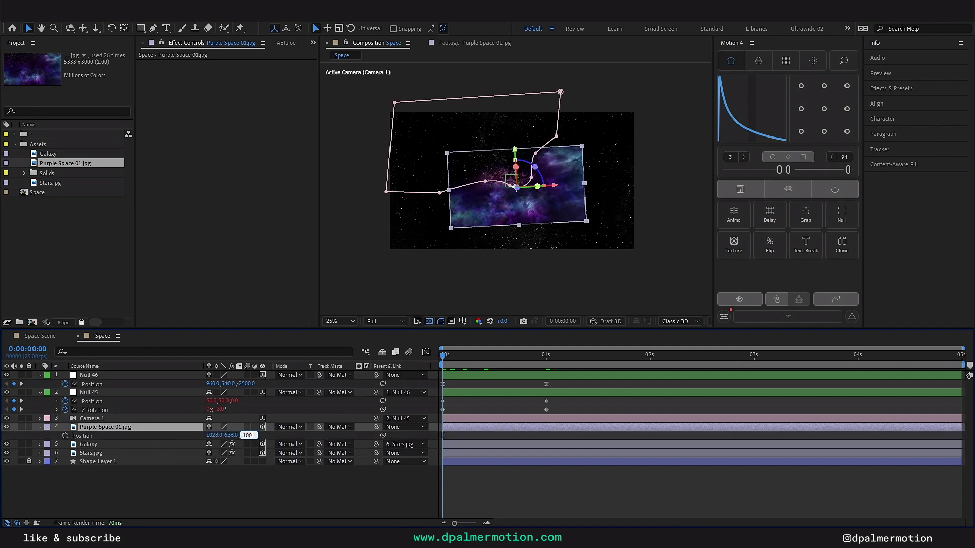
text(1000)
key(Return)
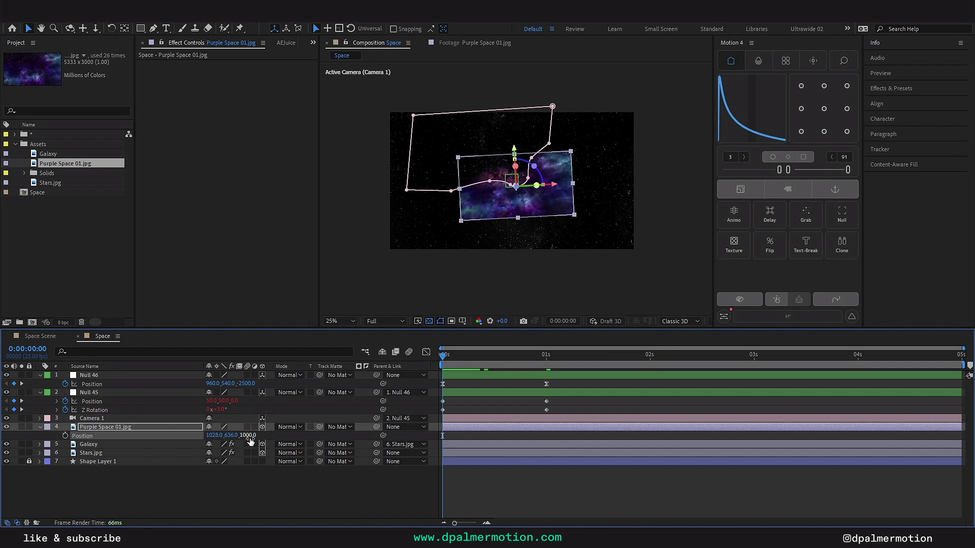
click(249, 436)
text(2000)
key(Return)
Apply UnMult to Purple Space 01.jpg and compare the soloed layer with the effect off and on, ending with the effect on and solo off
click(478, 427)
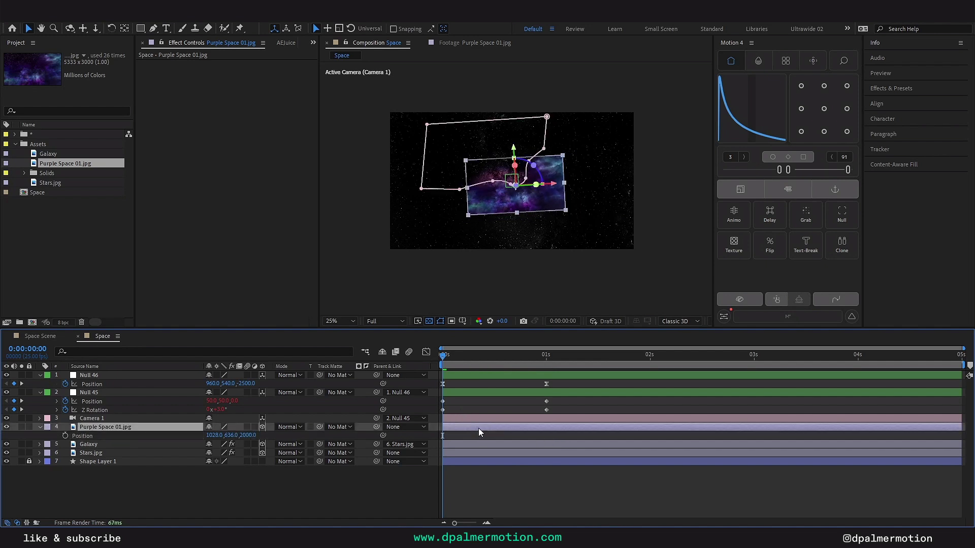
key(ctrl+space)
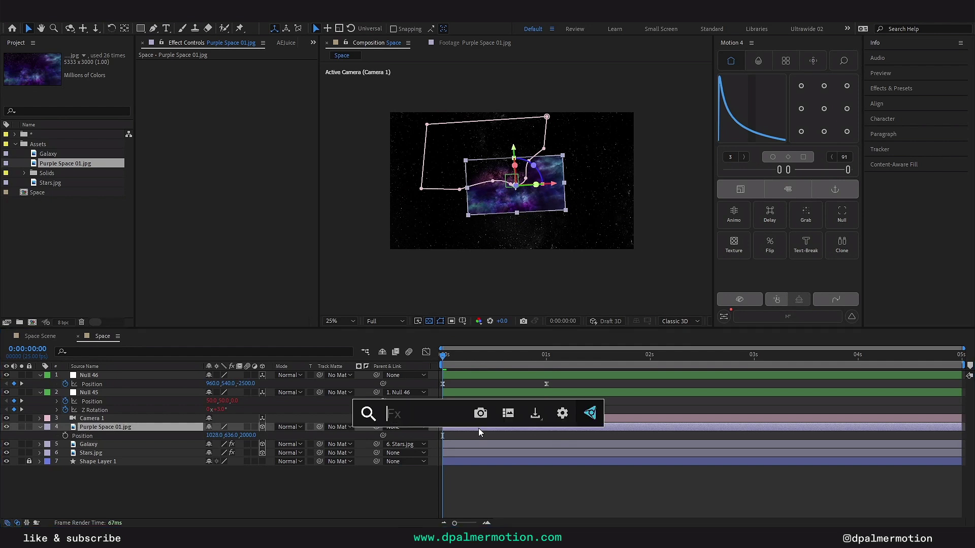
text(unm)
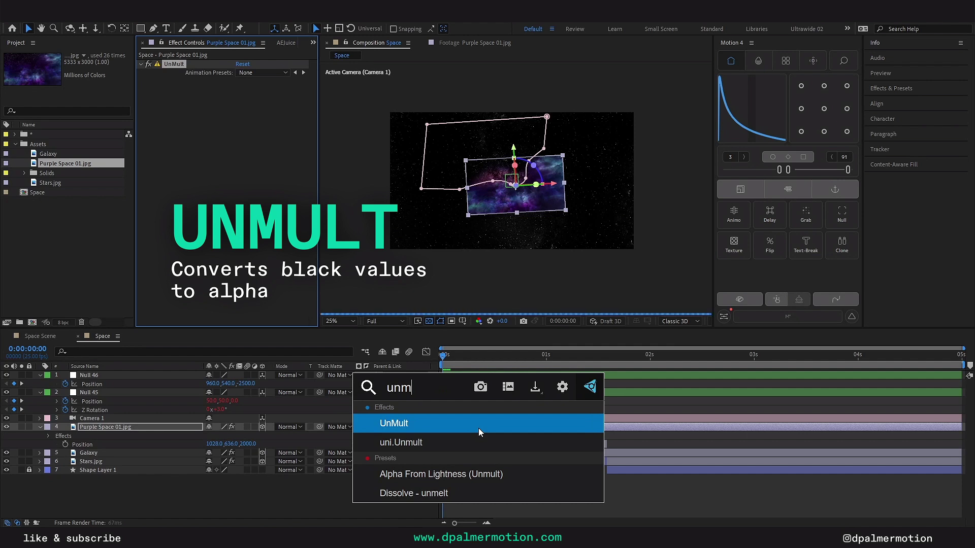
scroll(572, 250, up, 2)
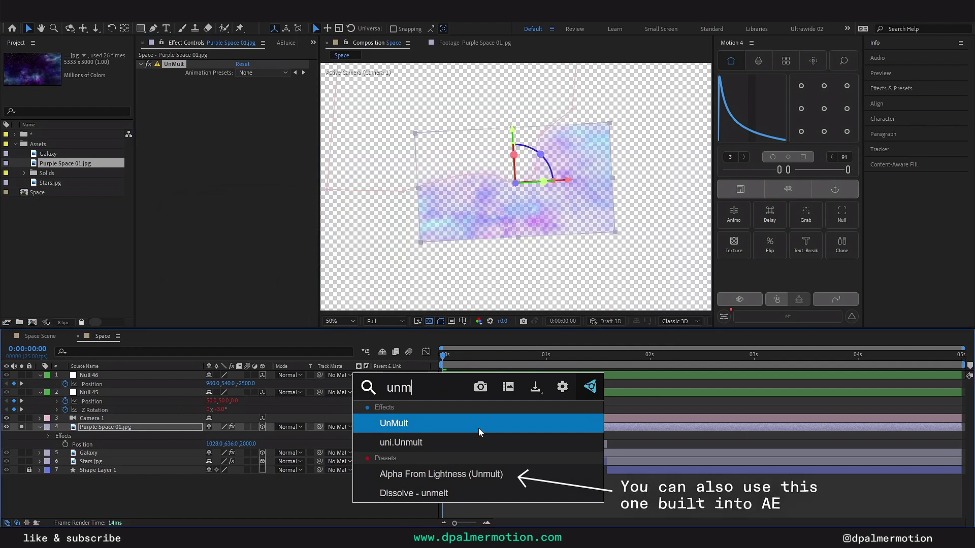
click(478, 428)
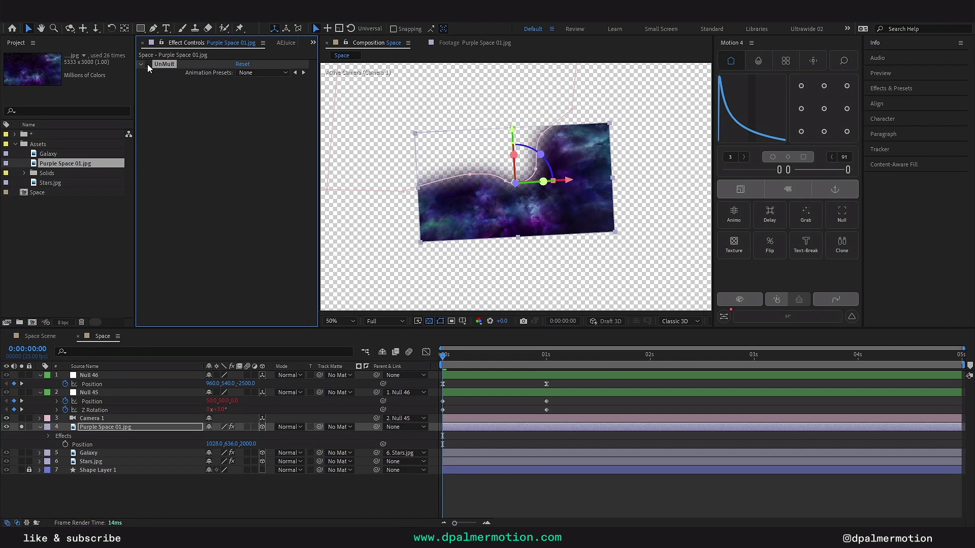
click(148, 64)
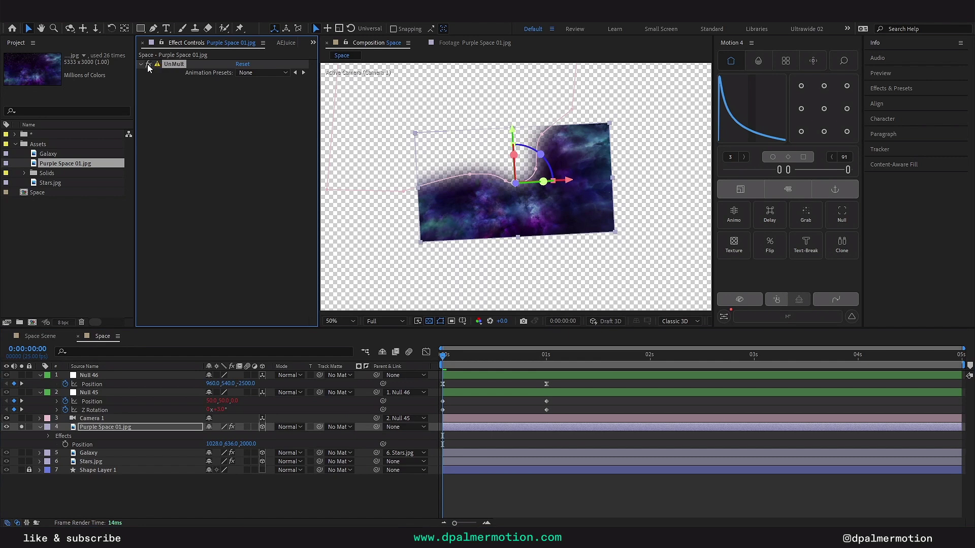
click(20, 426)
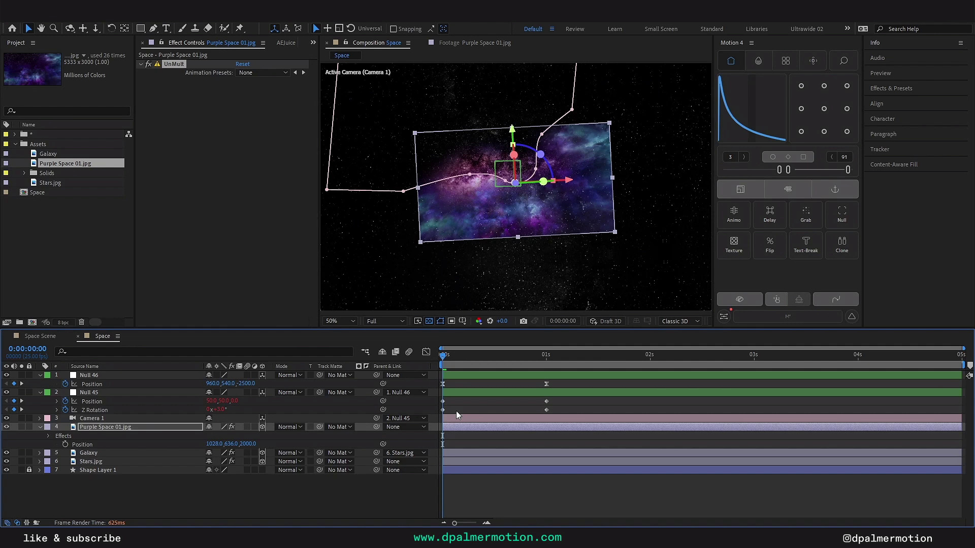
Add Levels to Purple Space 01.jpg and brighten it by lowering Input White to 197
click(489, 429)
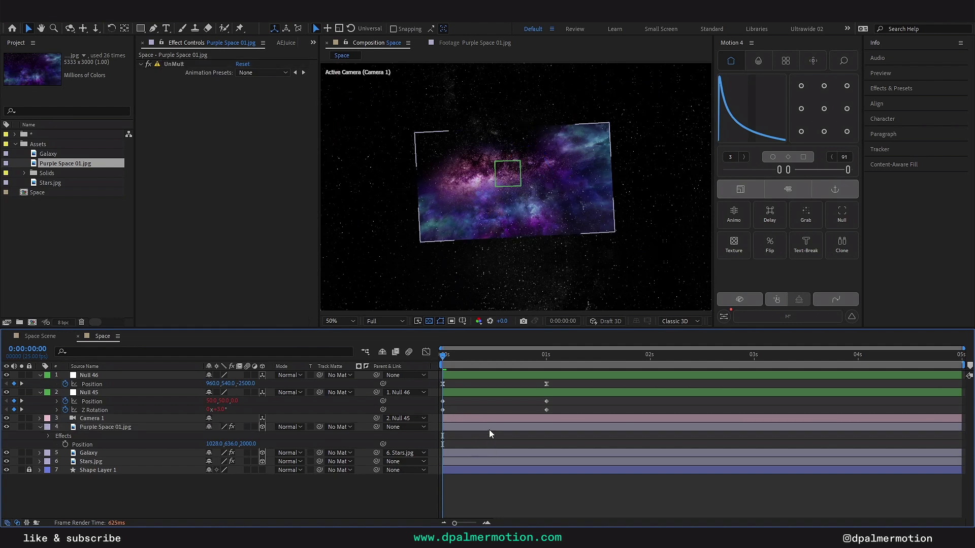
key(ctrl+space)
text(lev)
key(Return)
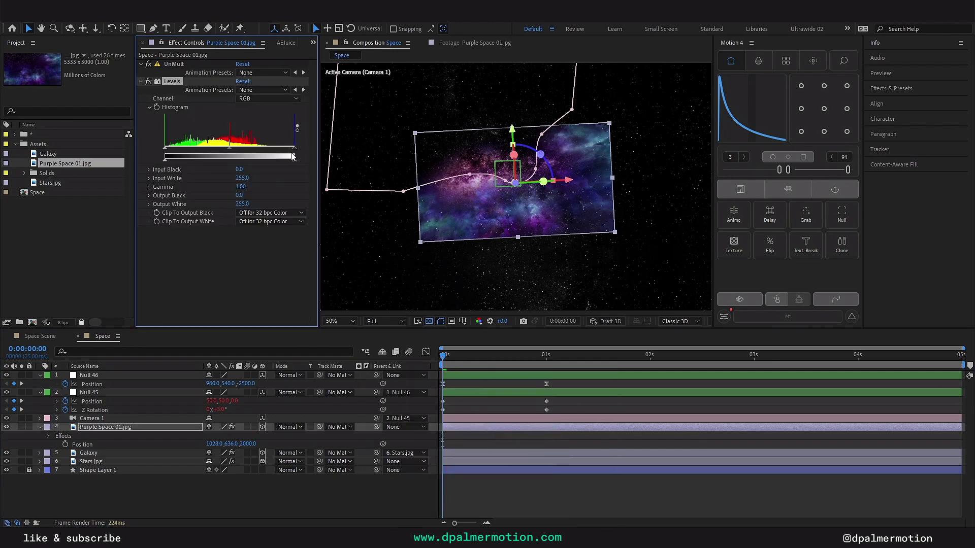
mouse_move(295, 150)
mouse_down()
mouse_move(269, 152)
mouse_move(278, 159)
mouse_up()
Add Motion Tile to Purple Space 01.jpg with Mirror Edges enabled and Output Height set to 150
key(ctrl+space)
text(mot)
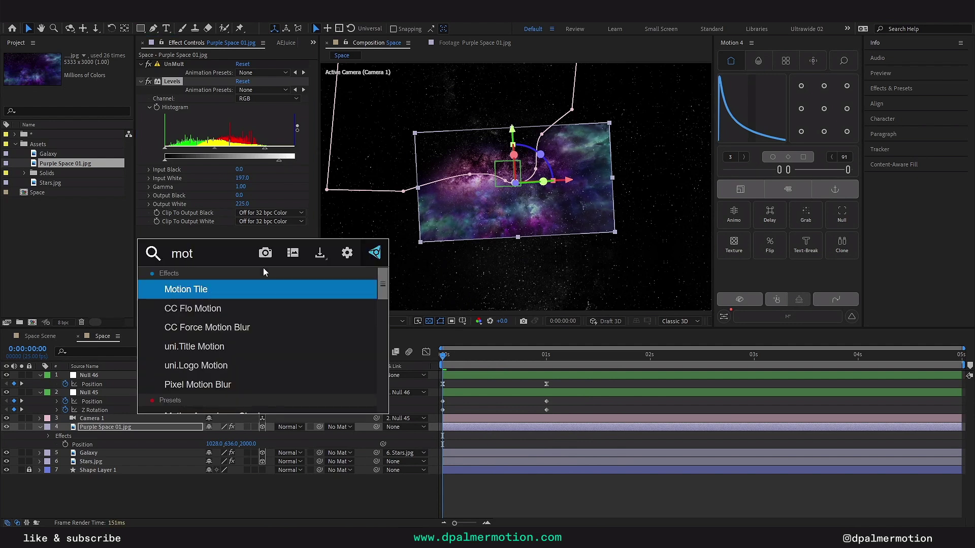
key(Return)
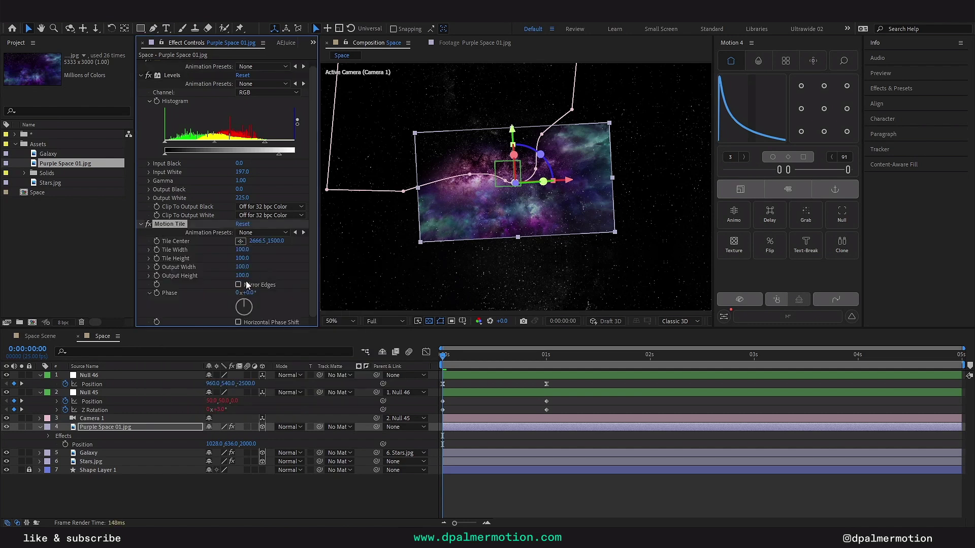
click(239, 284)
click(243, 276)
text(150)
key(Return)
Set the nebula's Motion Tile Output Width to 150, then try an Output Height of 530 and undo that change
key(1)
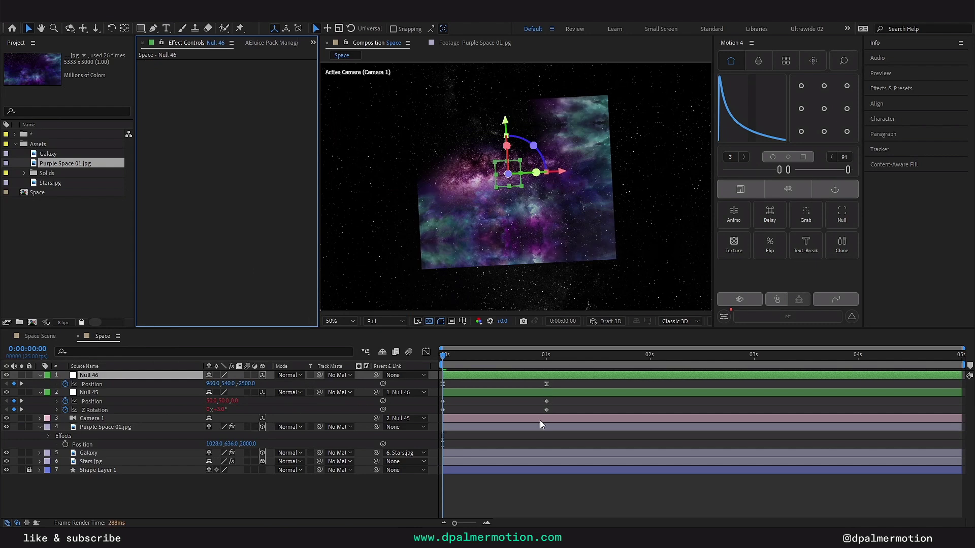
click(539, 425)
click(242, 272)
text(150)
key(Return)
drag(239, 283, 269, 283)
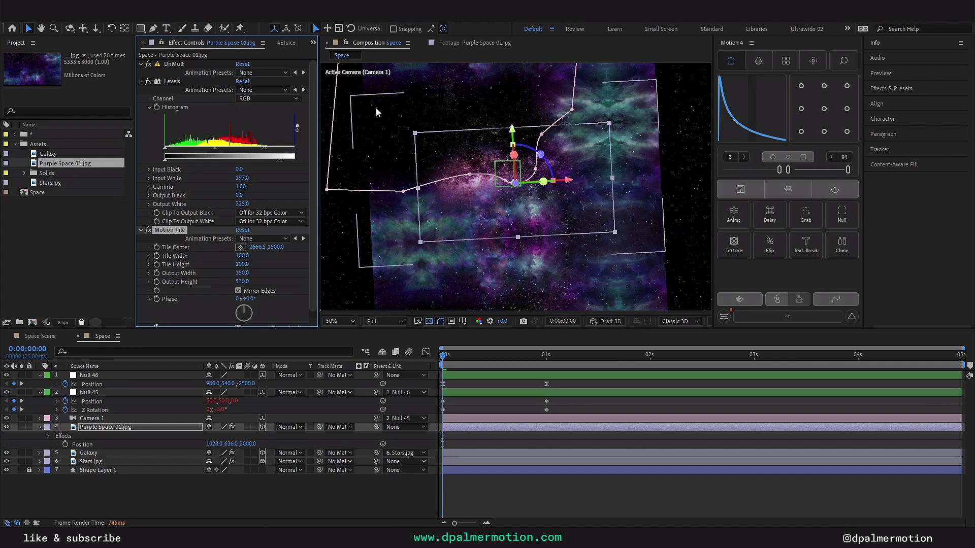
key(ctrl+z)
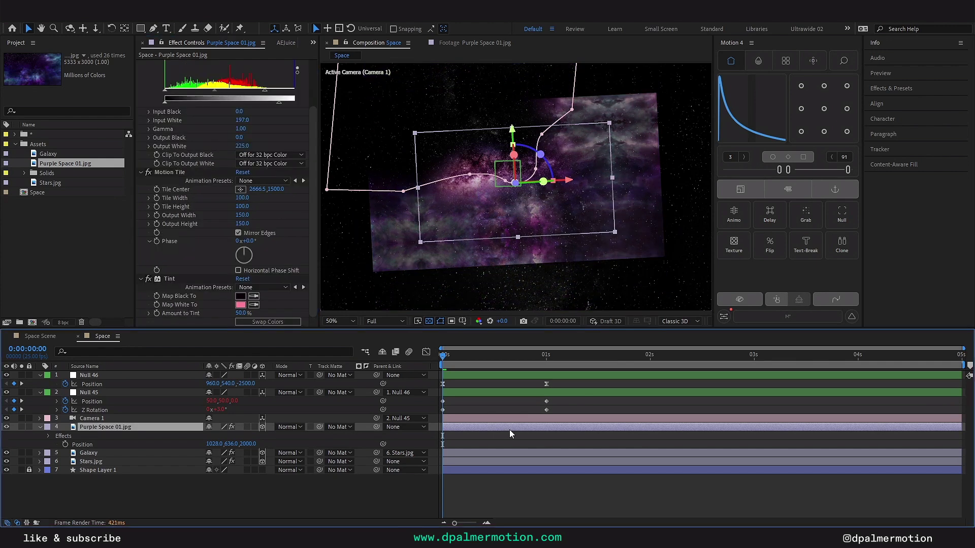
Duplicate the Purple Space 01.jpg layer and set the duplicate's Z position to -1000
key(u)
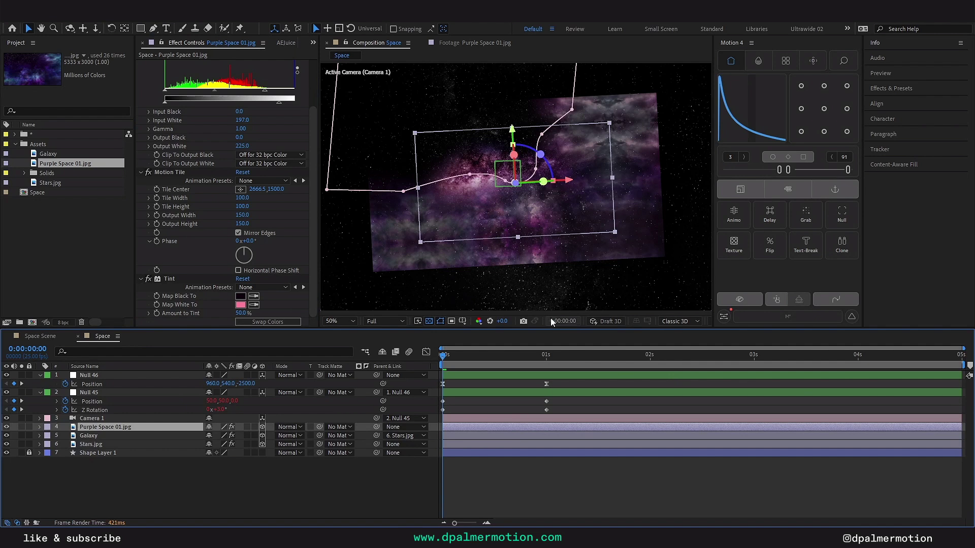
key(ctrl+d)
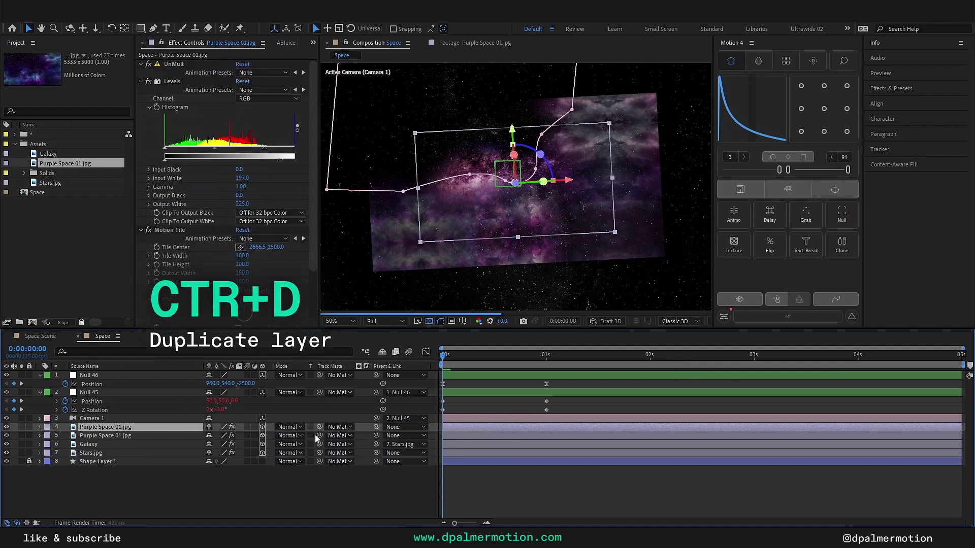
key(p)
click(249, 435)
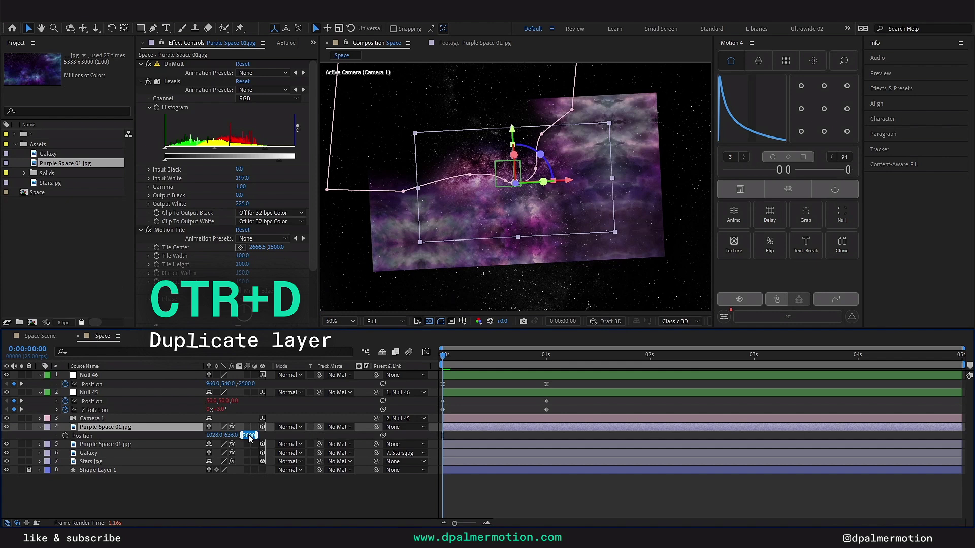
text(-1000)
key(Return)
Scale both Purple Space 01.jpg layers to 90%
key(comma)
key(comma)
key(comma)
key(comma)
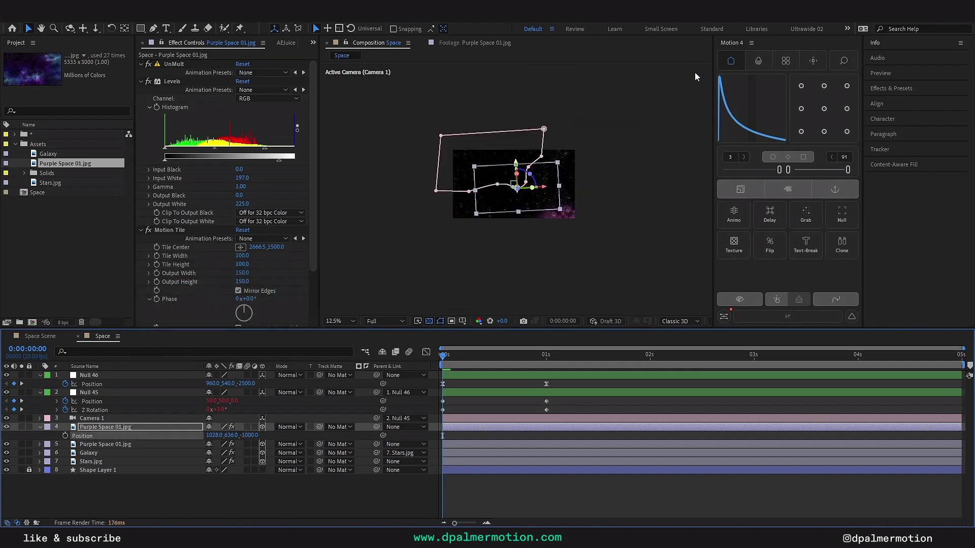
scroll(535, 213, up, 1)
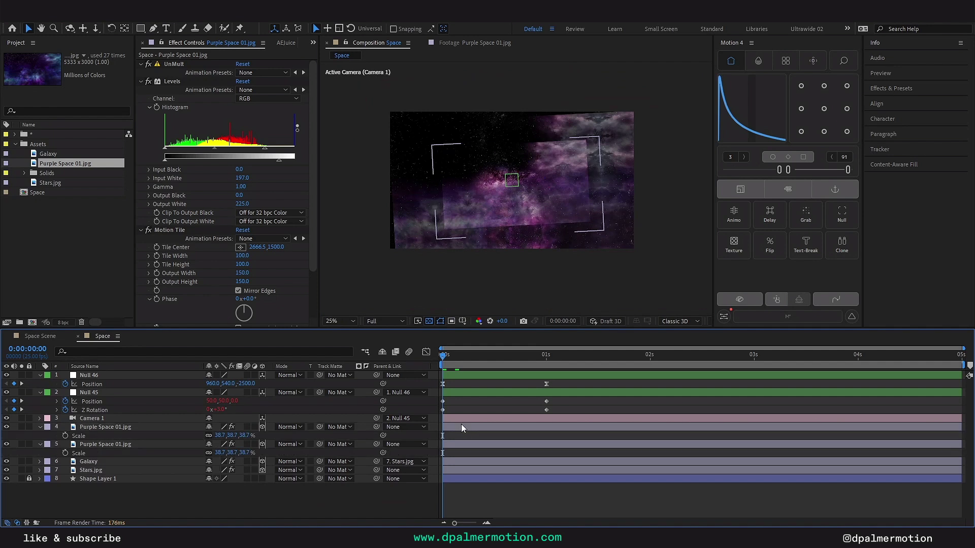
click(461, 426)
shift+click(461, 443)
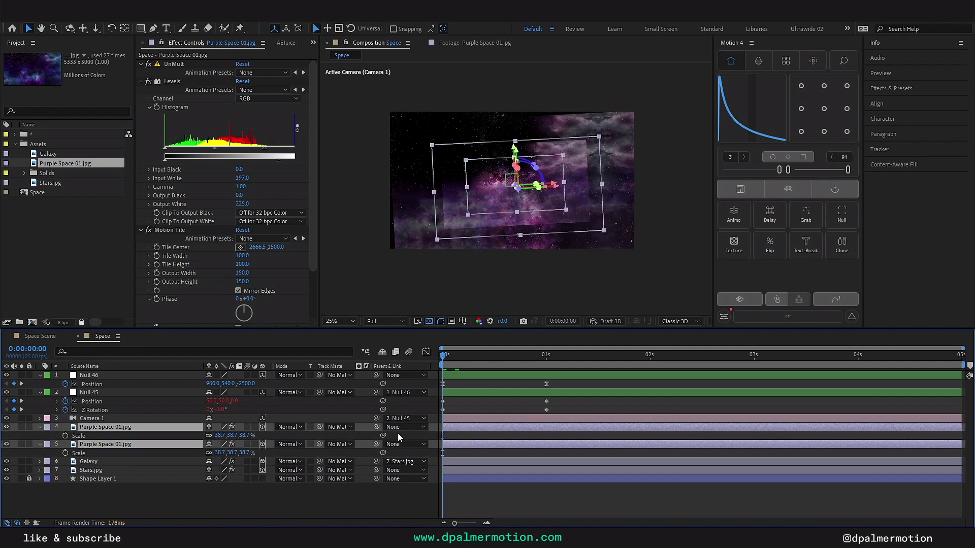
click(240, 435)
text(90.0,90.0,90.0)
key(Return)
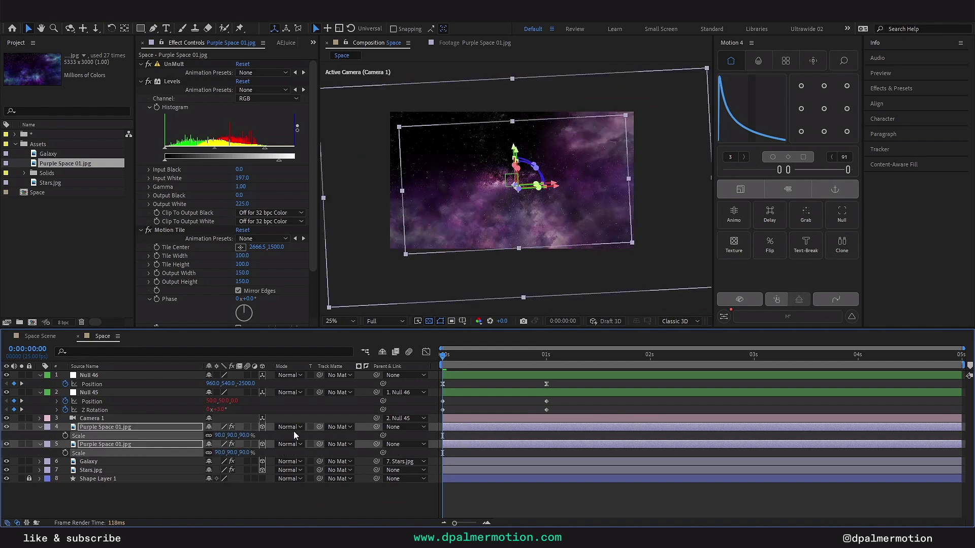
Show both nebula layers' positions and move the rear one to about X 1742, Y 1190
key(p)
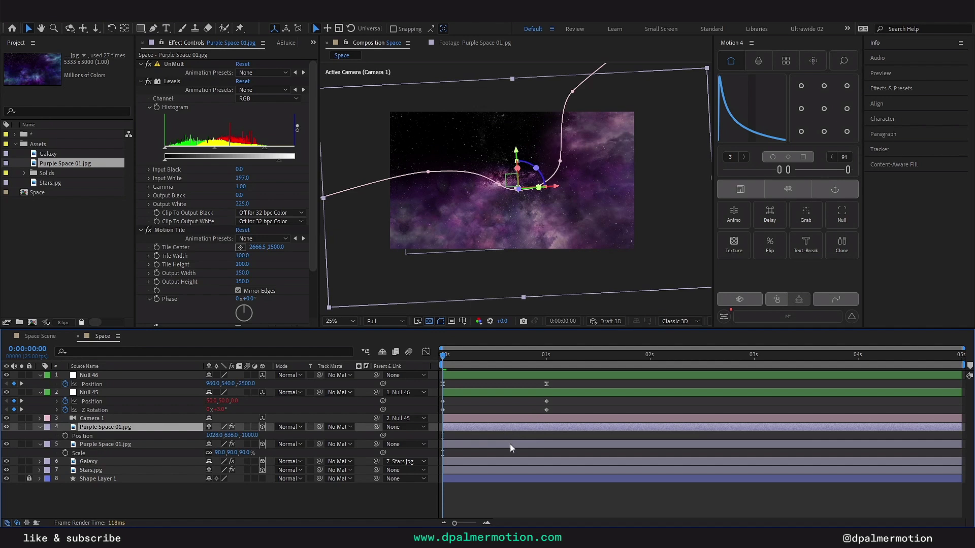
click(510, 444)
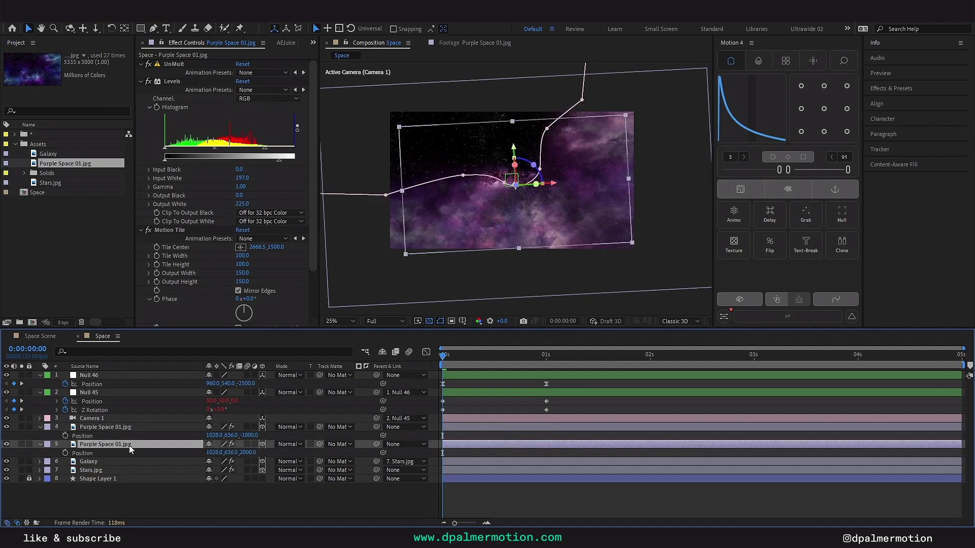
drag(591, 204, 624, 227)
Reposition the front Purple Space 01.jpg duplicate and rotate it roughly half a turn so its clouds frame the galaxy
click(494, 428)
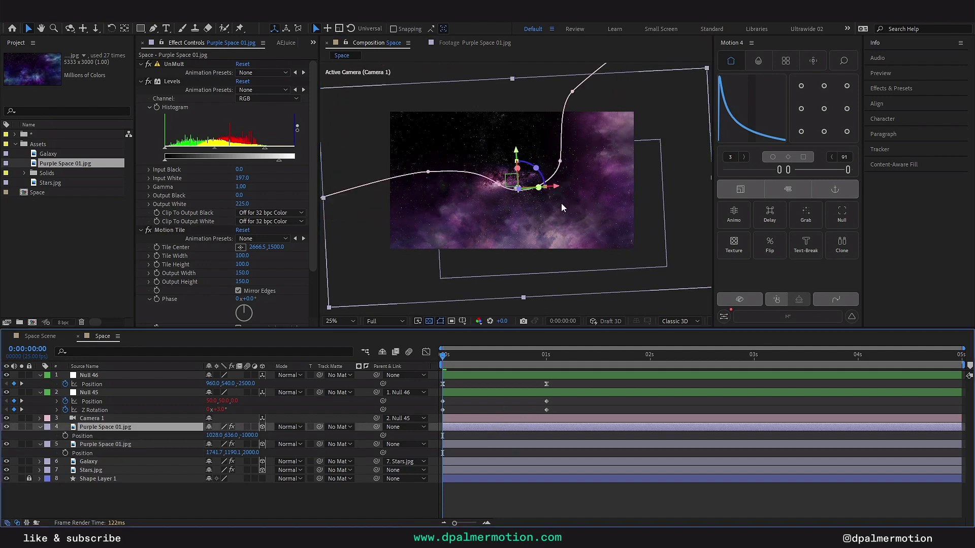
drag(564, 209, 531, 177)
drag(504, 137, 448, 207)
drag(547, 128, 538, 123)
click(398, 383)
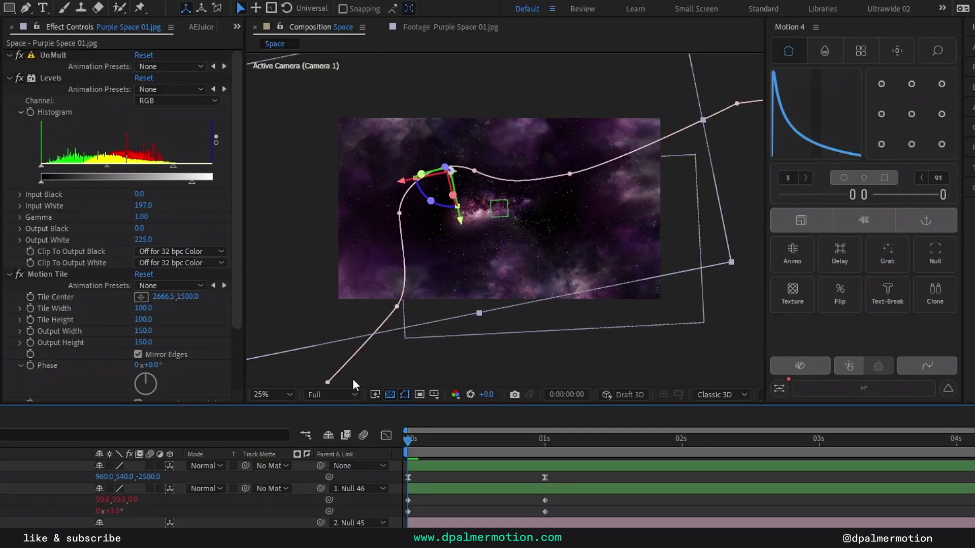
Deselect the layers and preview the camera flying through the two nebula layers
click(462, 501)
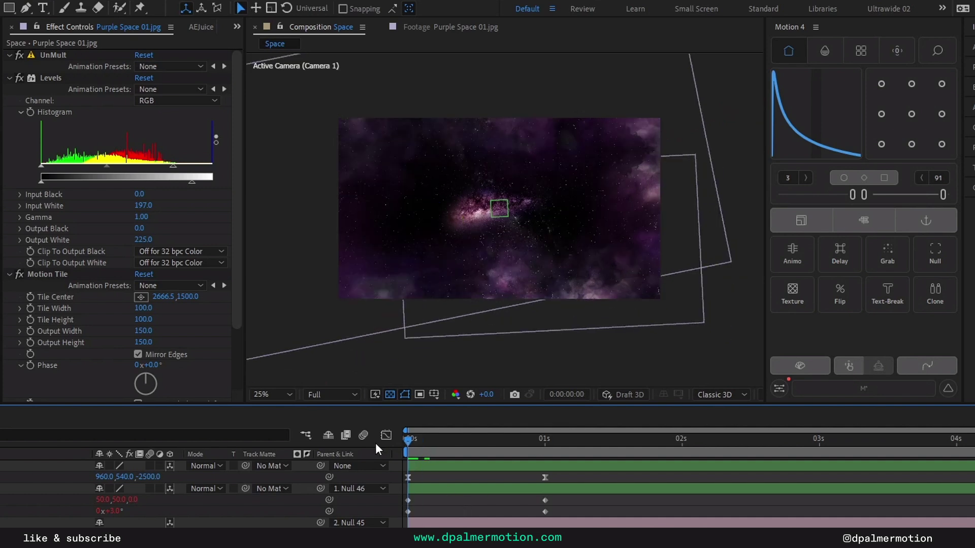
key(space)
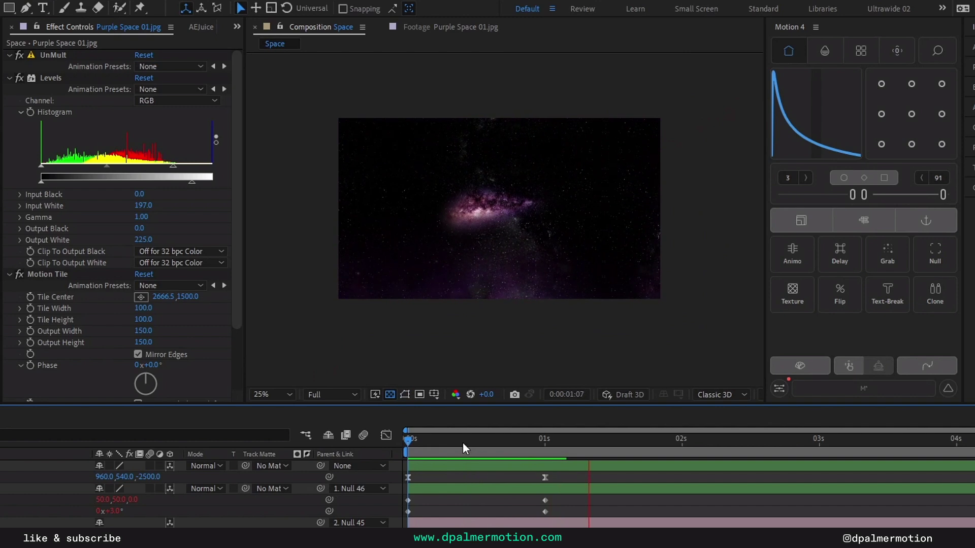
key(space)
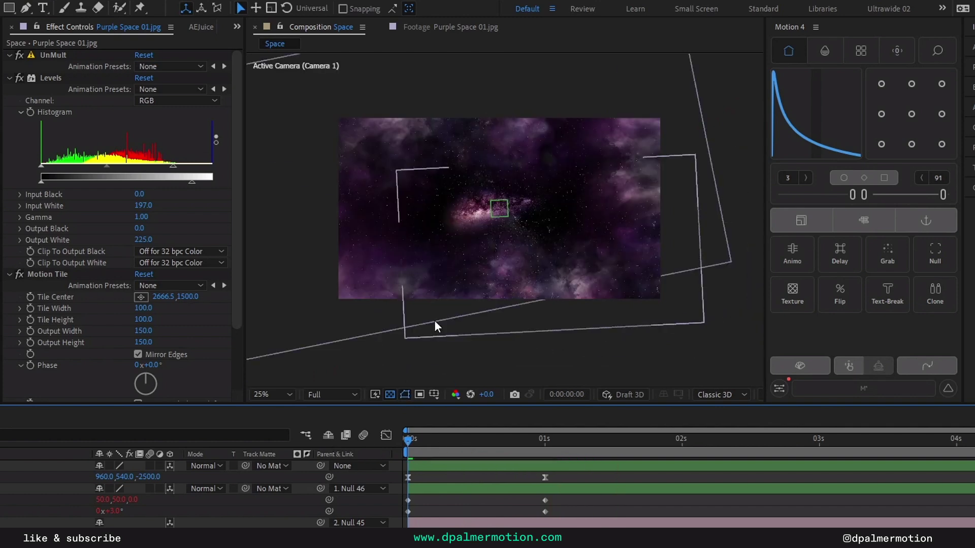
Preview the fly-through from the start and collapse the layers' revealed properties
key(space)
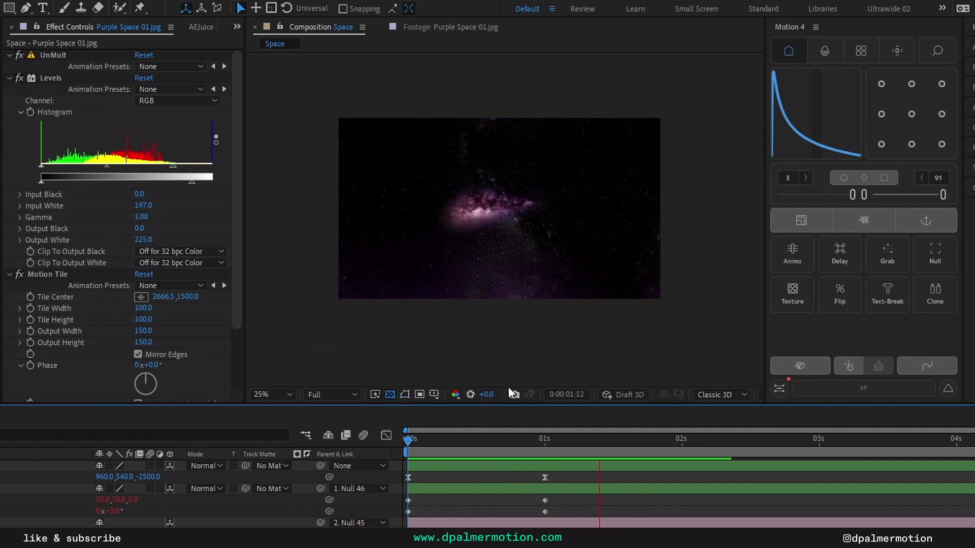
mouse_move(406, 445)
mouse_down()
mouse_move(392, 445)
mouse_move(682, 443)
mouse_move(399, 446)
mouse_up()
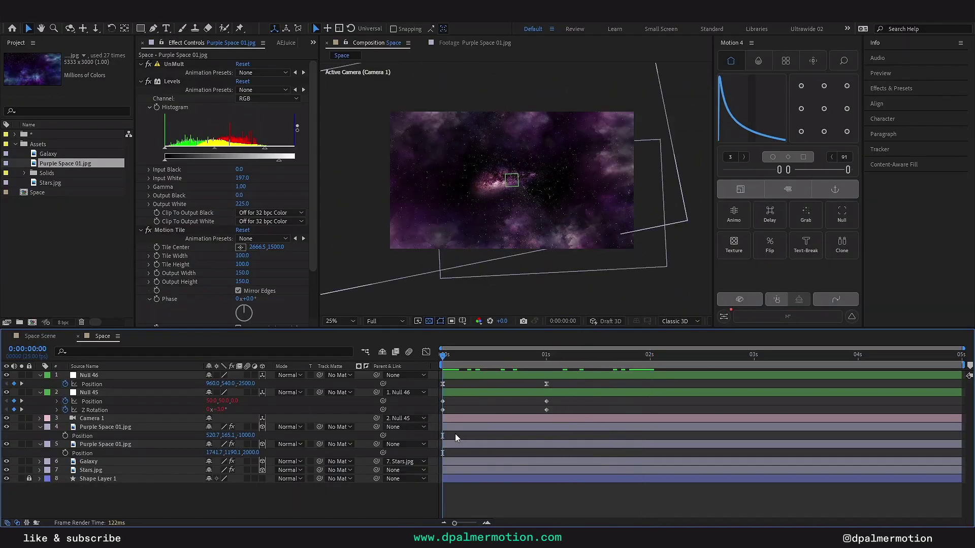
key(u)
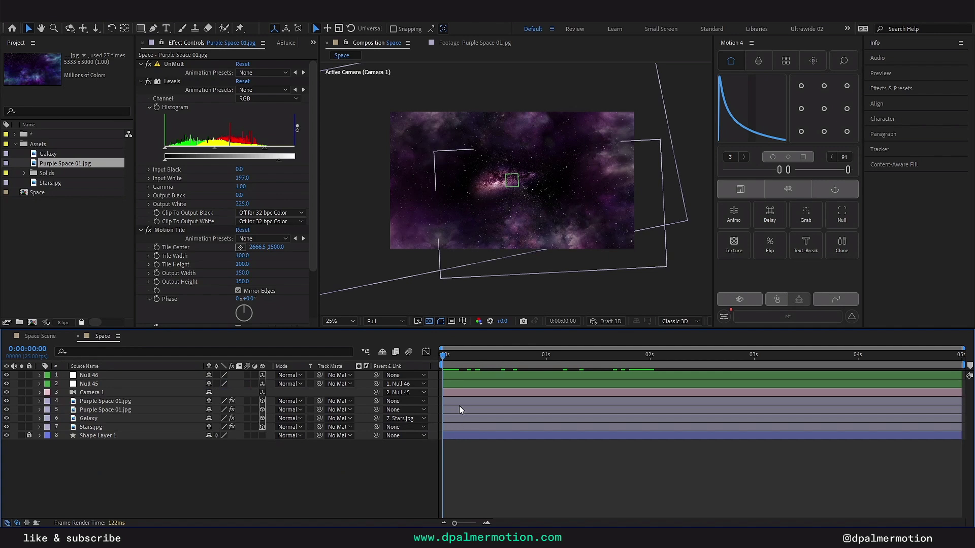
Duplicate the front Purple Space 01.jpg layer and set the copy's Z position to 17000
click(458, 404)
key(ctrl+d)
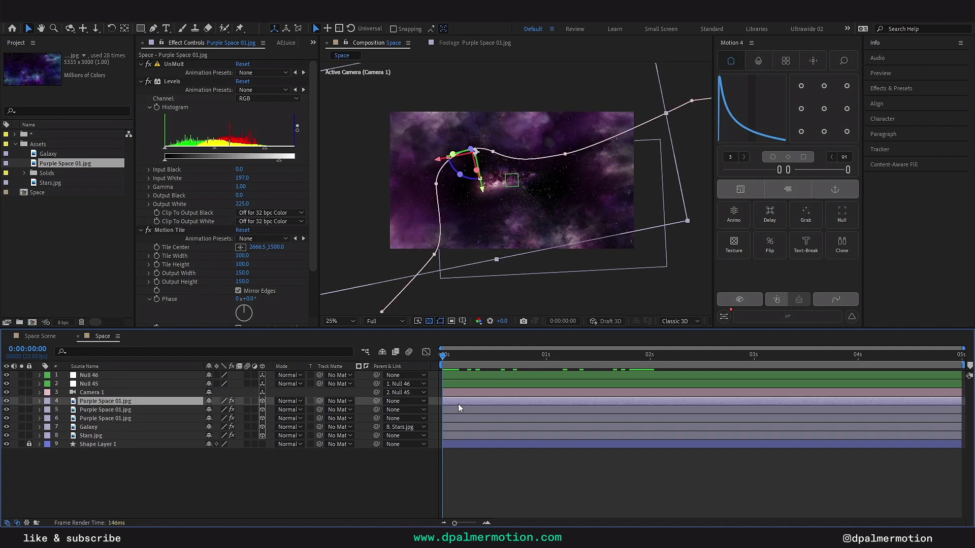
key(p)
click(247, 409)
text(175)
key(Return)
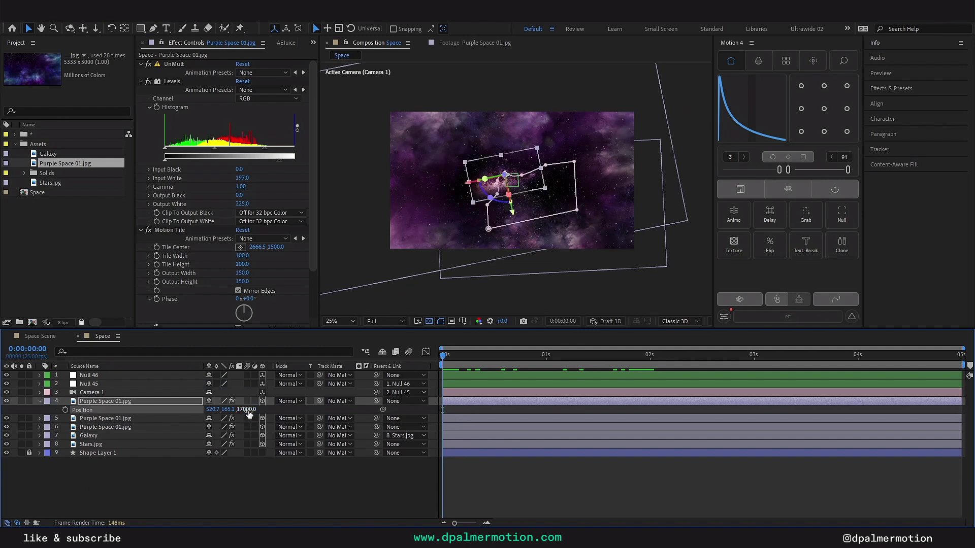
Enlarge, rotate and reposition the distant nebula duplicate so it fills the frame behind the galaxy
drag(490, 196, 535, 148)
drag(505, 194, 538, 232)
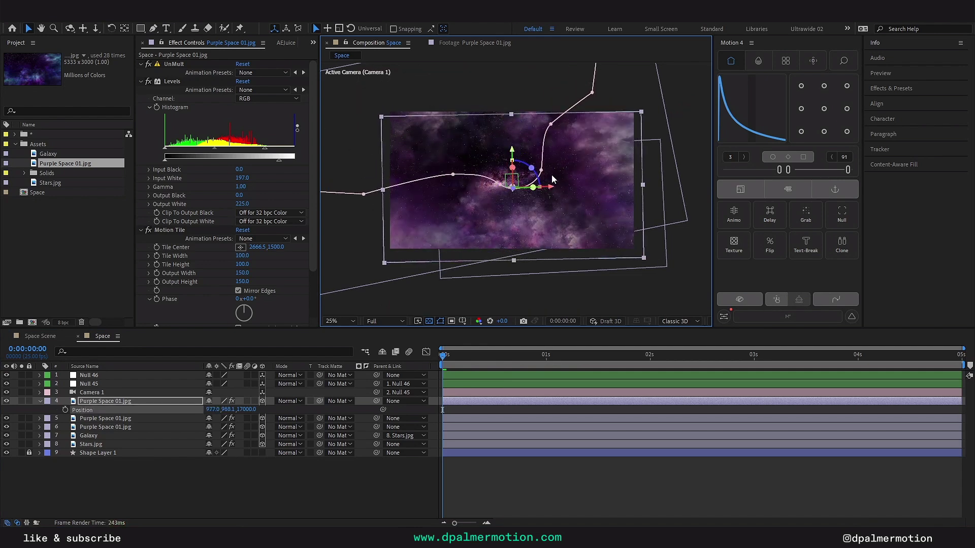
drag(548, 174, 539, 224)
Set the distant nebula duplicate's opacity to 50%
key(t)
click(213, 410)
text(50)
key(Return)
Deselect the layers and preview the fly-through with the third nebula layer
key(space)
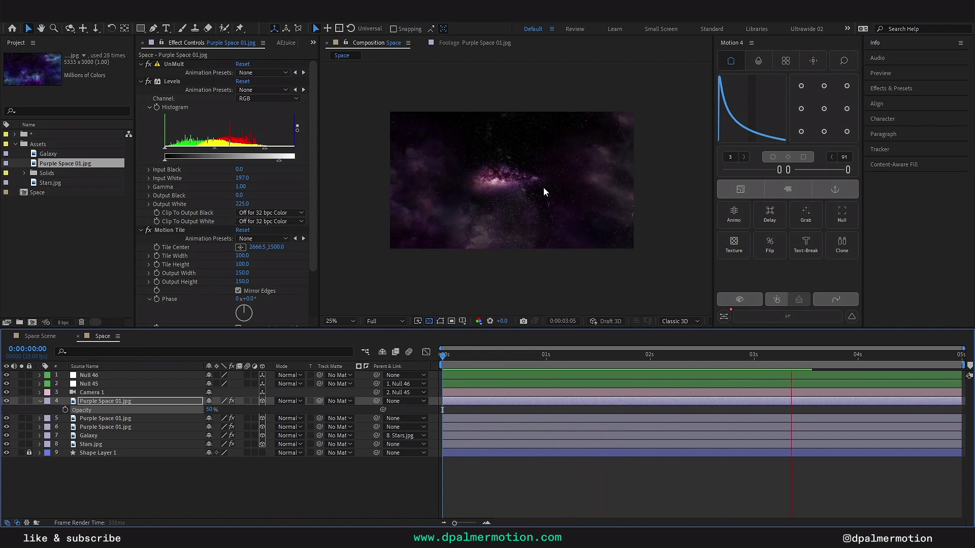
click(574, 287)
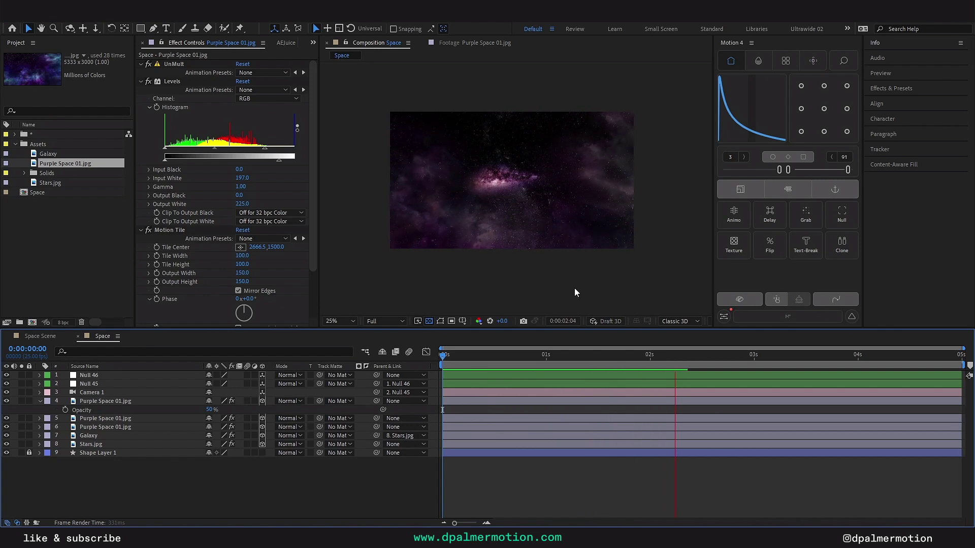
drag(450, 355, 398, 358)
key(space)
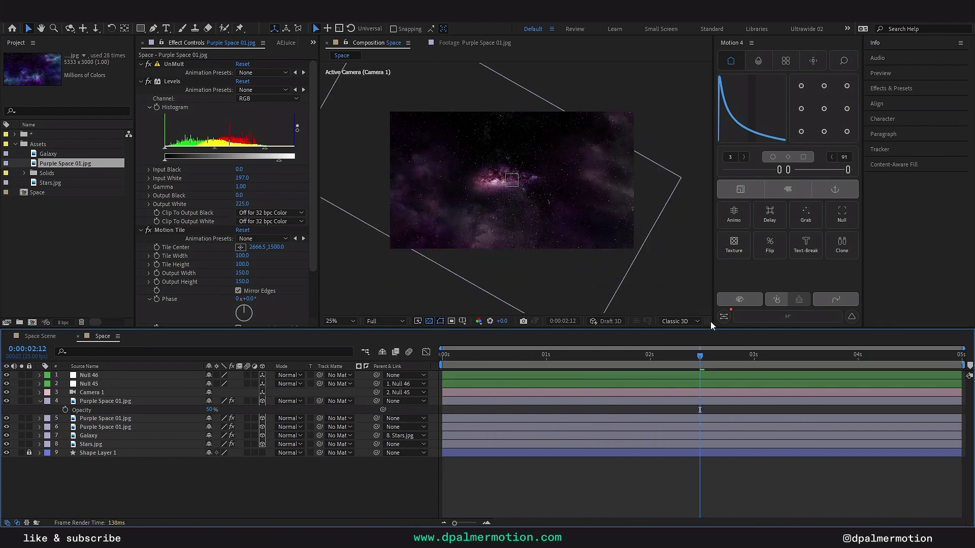
Switch the 3D view to Left and select the nebula and Galaxy layers one by one to examine their depth spacing
drag(711, 323, 747, 322)
click(736, 320)
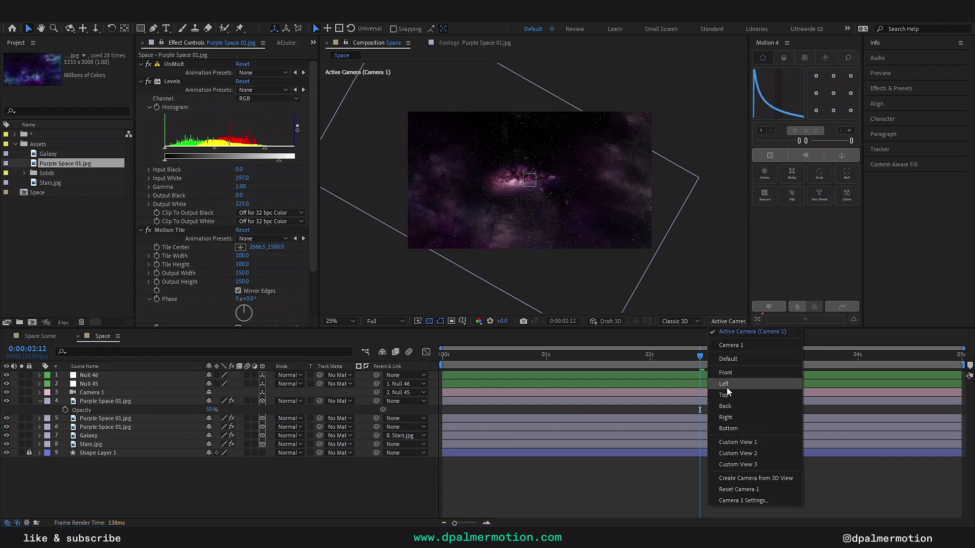
click(727, 384)
scroll(620, 191, down, 4)
drag(514, 249, 549, 244)
scroll(603, 231, down, 1)
click(548, 402)
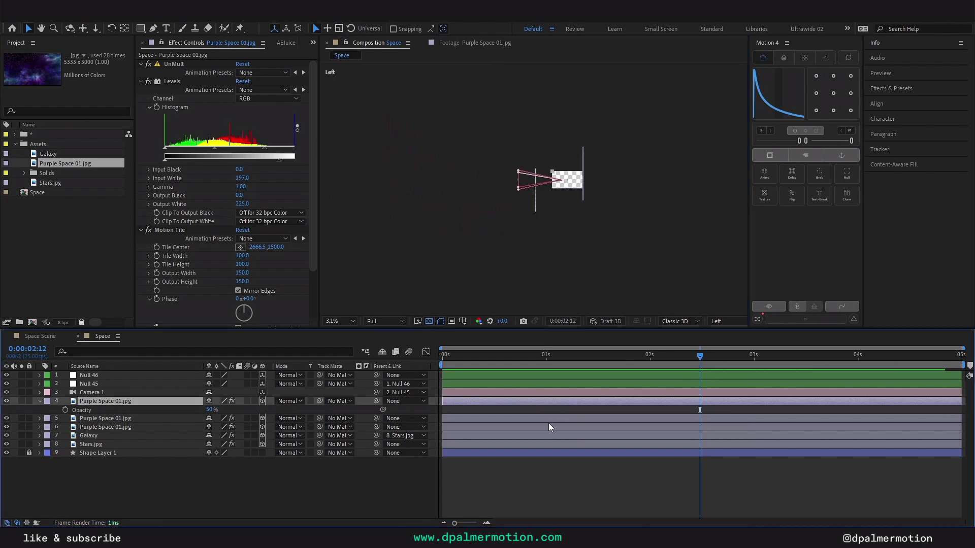
click(549, 420)
click(549, 427)
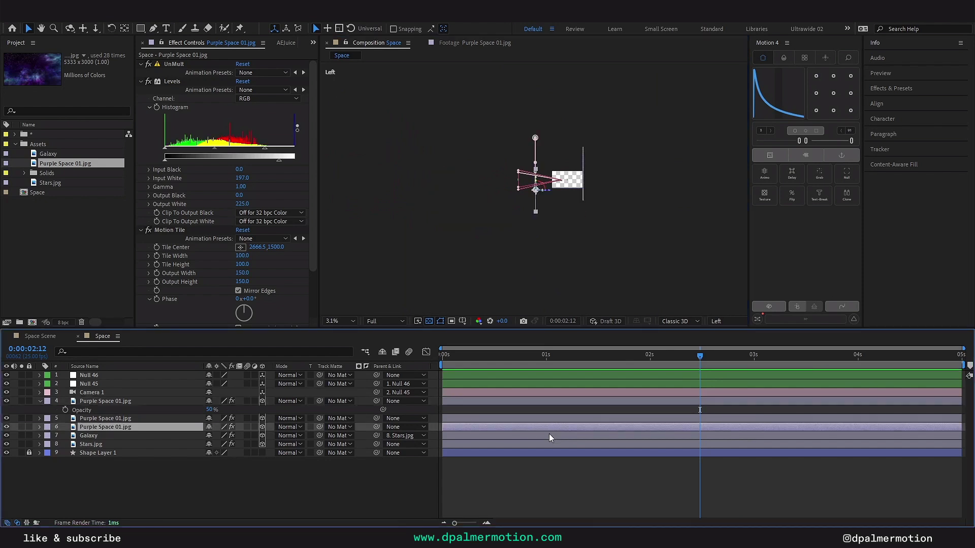
click(549, 436)
scroll(523, 245, down, 1)
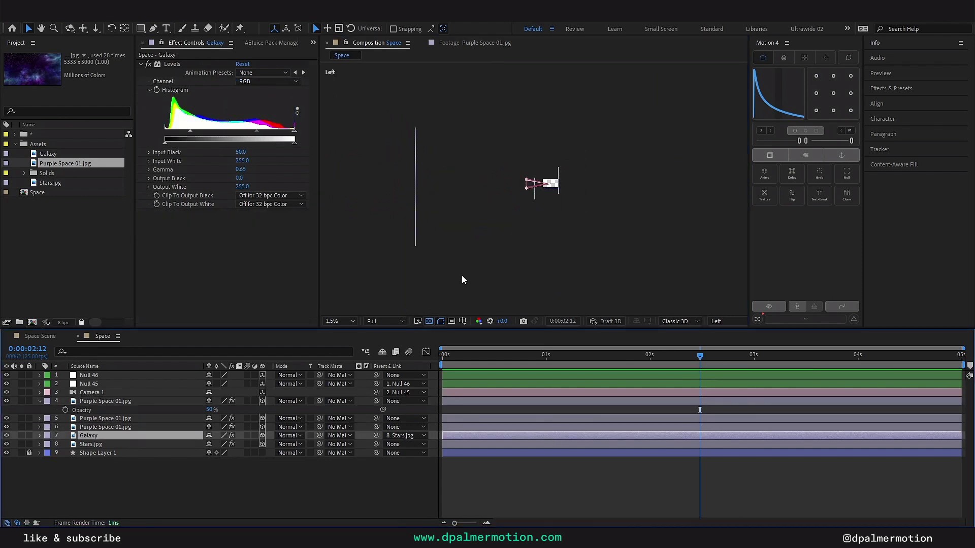
Scrub the camera move in the side view, restore the Active Camera view and return to the first frame
scroll(545, 195, up, 2)
drag(613, 355, 492, 358)
key(comma)
click(716, 321)
click(736, 323)
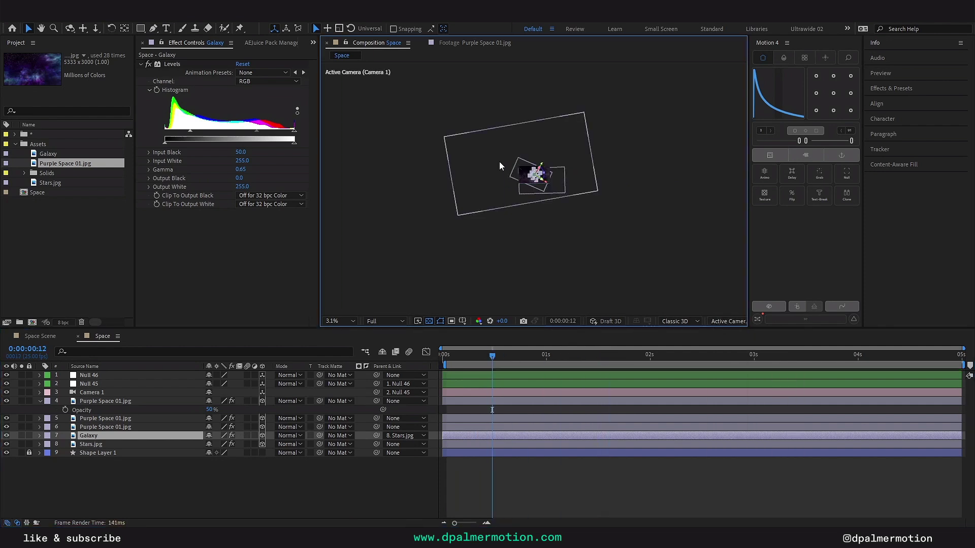
scroll(532, 178, up, 3)
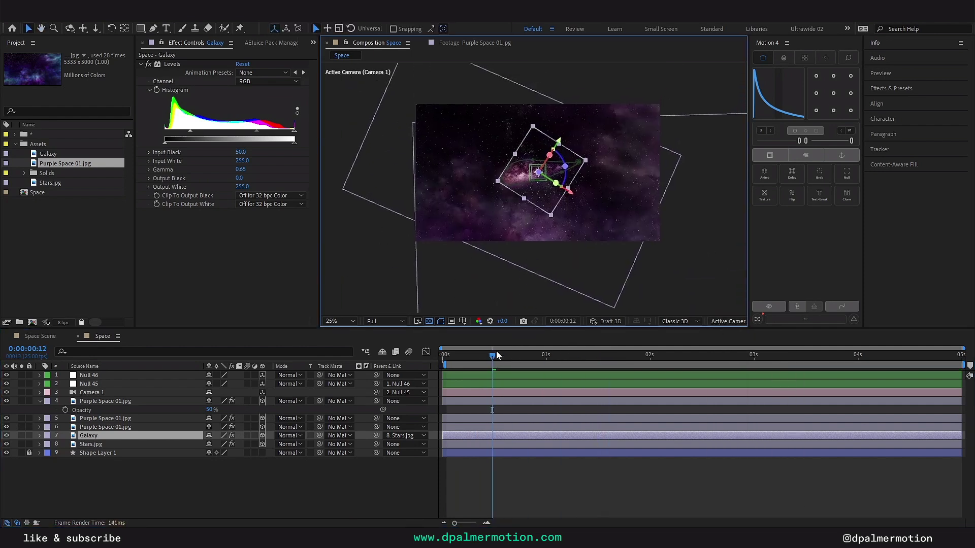
click(443, 361)
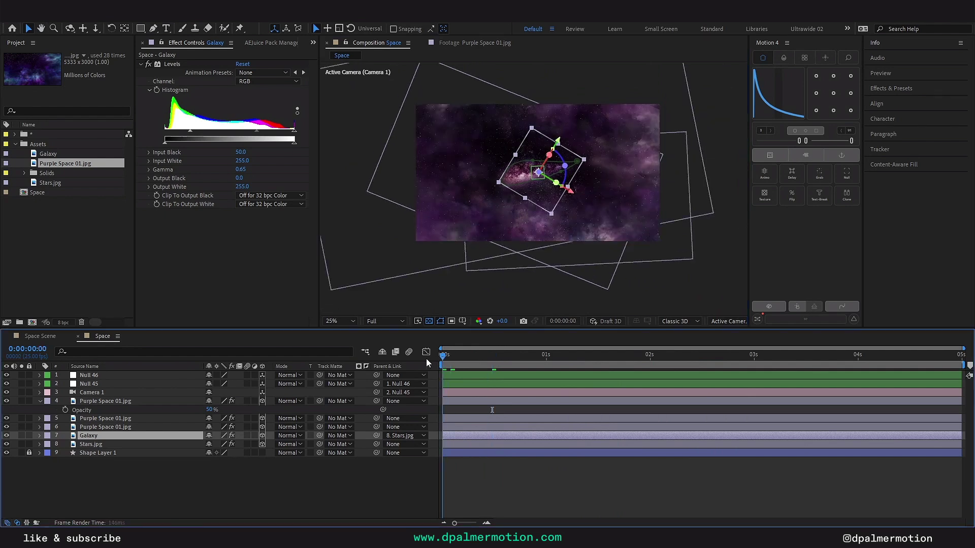
Create a full-frame black rectangle shape layer and apply a Lens Flare effect with the 105mm Prime lens type
double_click(141, 29)
key(ctrl+space)
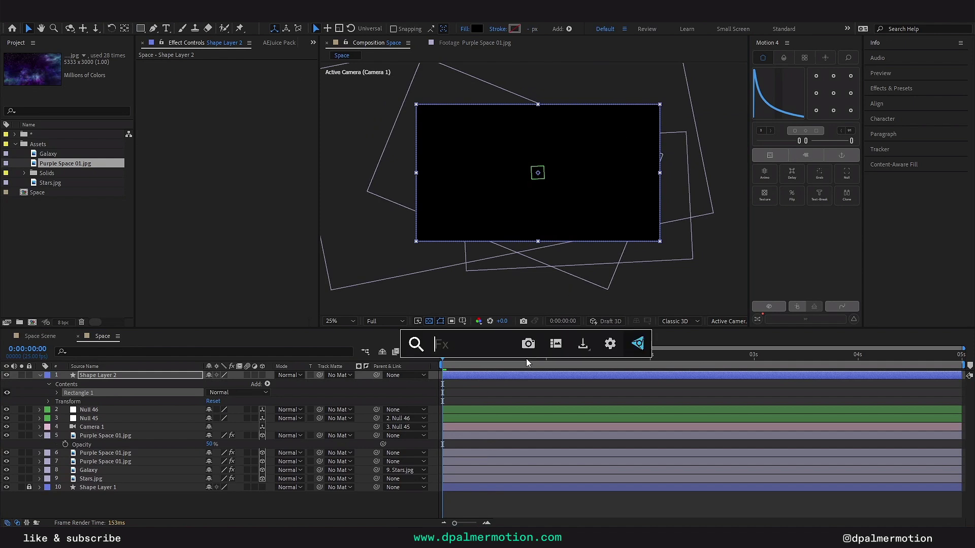
text(lens)
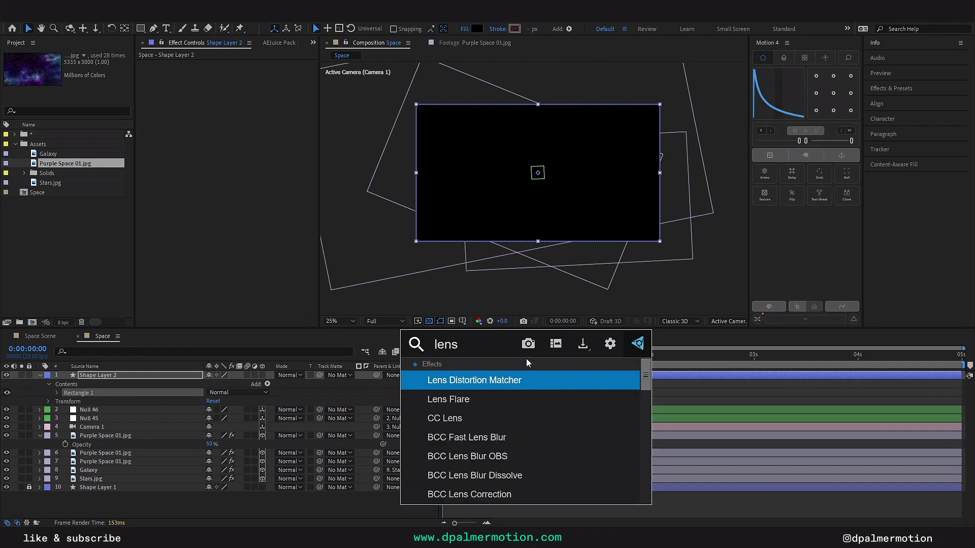
click(479, 400)
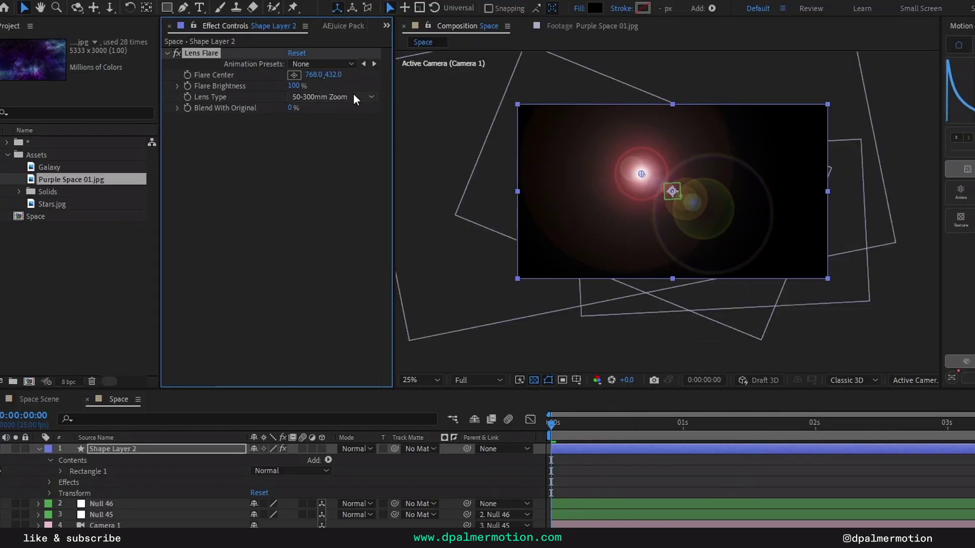
click(353, 96)
click(351, 139)
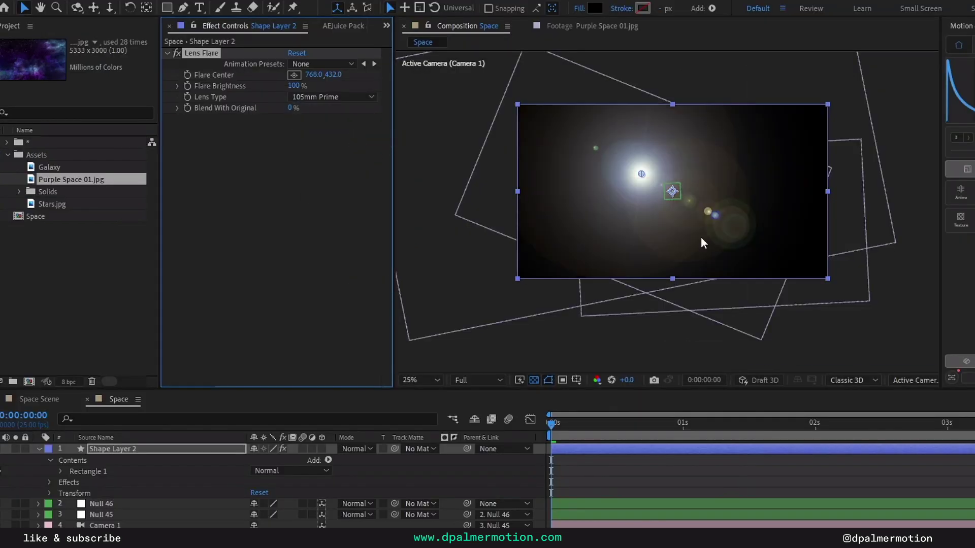
Set the flare layer's blending mode to Add and move the flare center to 768, 552 over the galaxy core
click(352, 450)
click(376, 106)
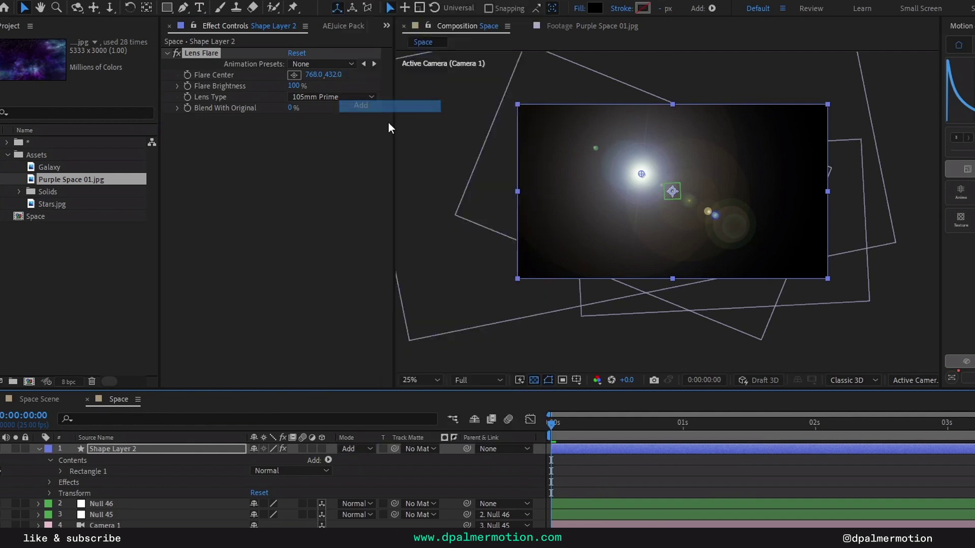
drag(637, 172, 641, 193)
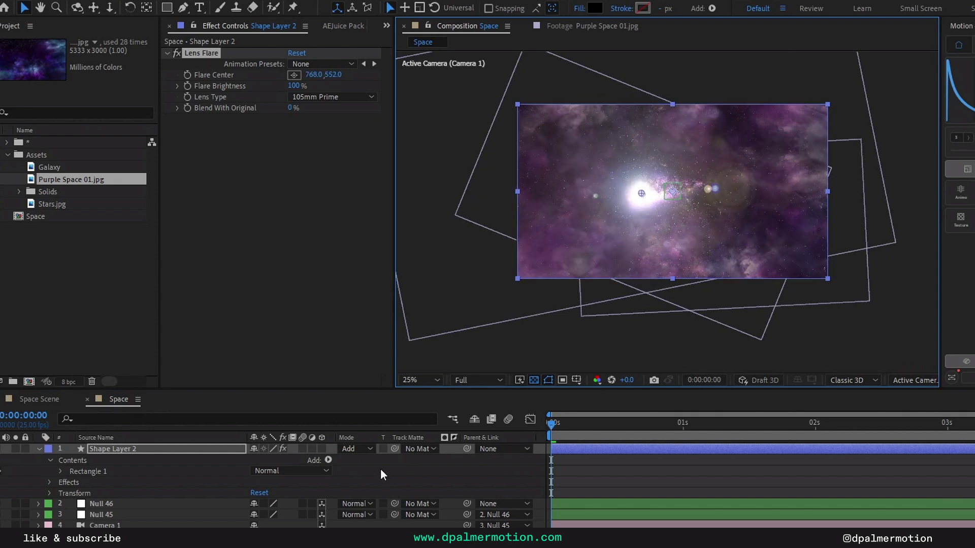
Set the flare layer's opacity to 40%
key(t)
click(256, 460)
text(40)
key(Return)
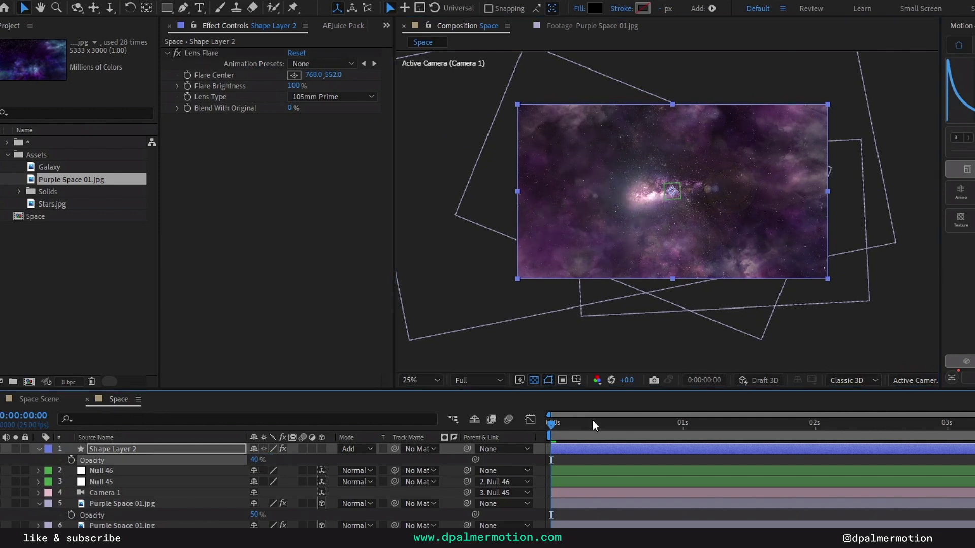
Compare the scene with and without the lens flare, and preview the animation from the start
drag(573, 424, 456, 428)
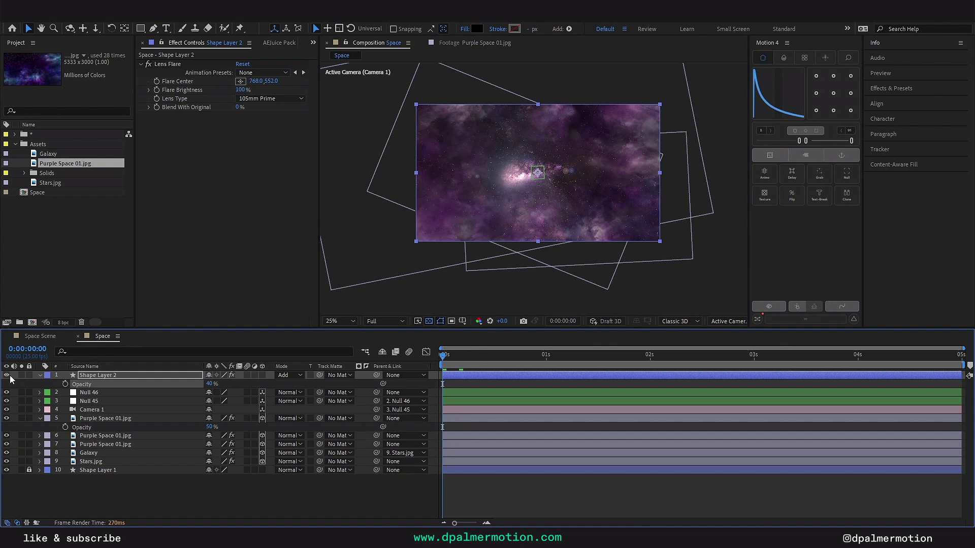
click(6, 375)
click(6, 375)
key(space)
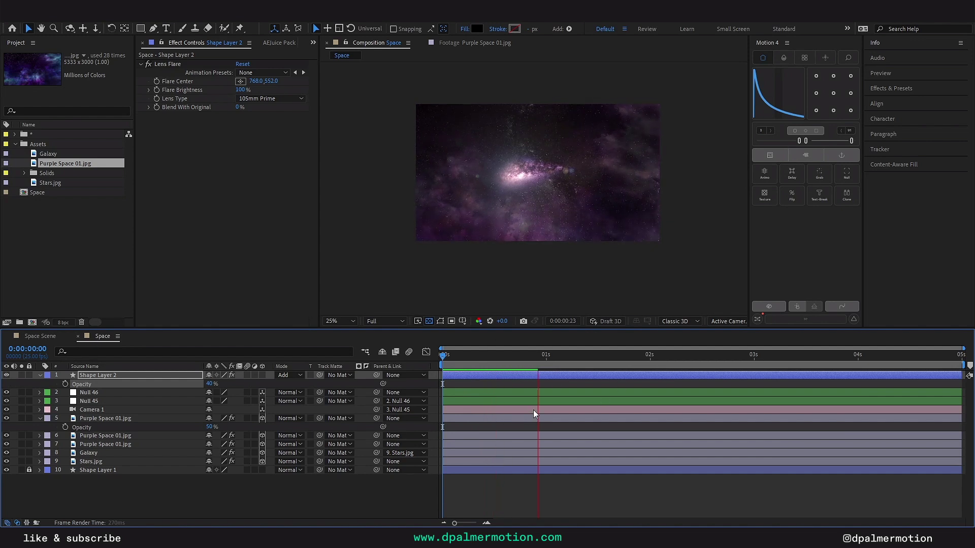
Add an adjustment layer above all layers and apply Curves, shaping a gentle RGB S-curve for more contrast
right_click(430, 497)
mouse_move(447, 378)
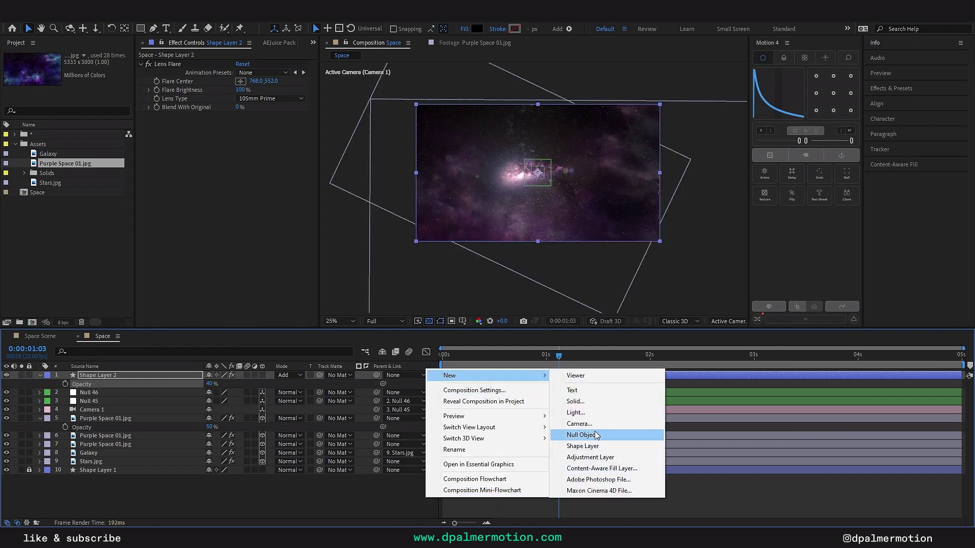
click(598, 453)
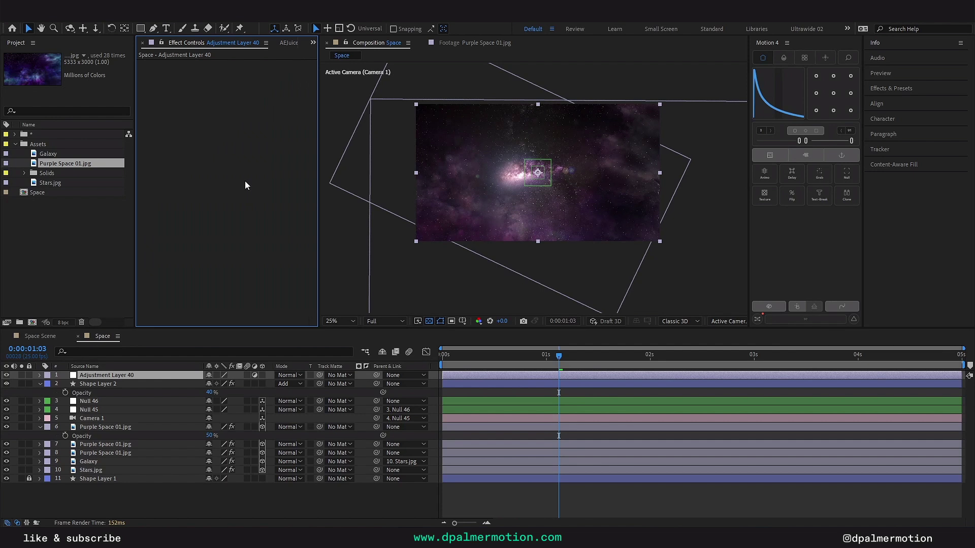
key(ctrl+space)
text(cur)
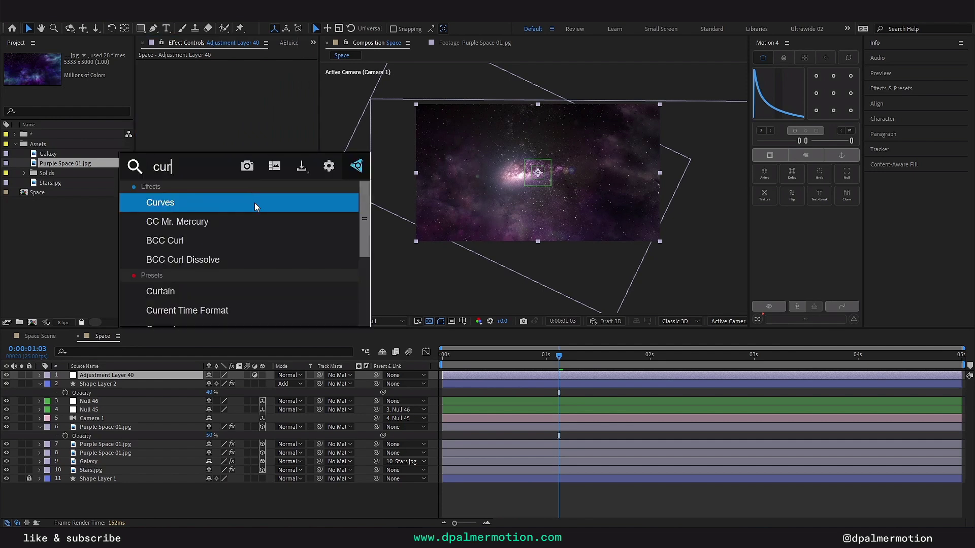
click(254, 203)
drag(242, 160, 237, 153)
drag(202, 192, 204, 198)
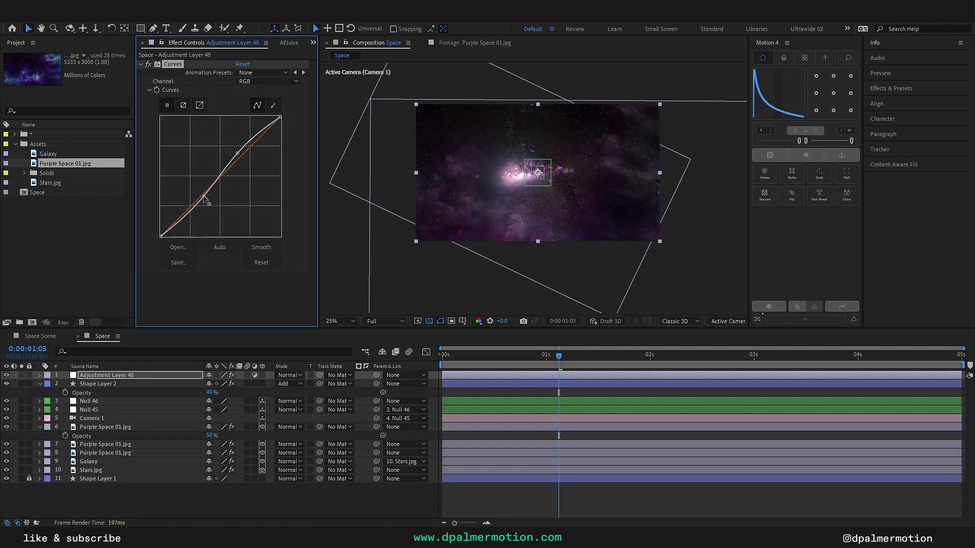
Apply Add Grain to the adjustment layer and set its viewing mode to Final Output
key(ctrl+space)
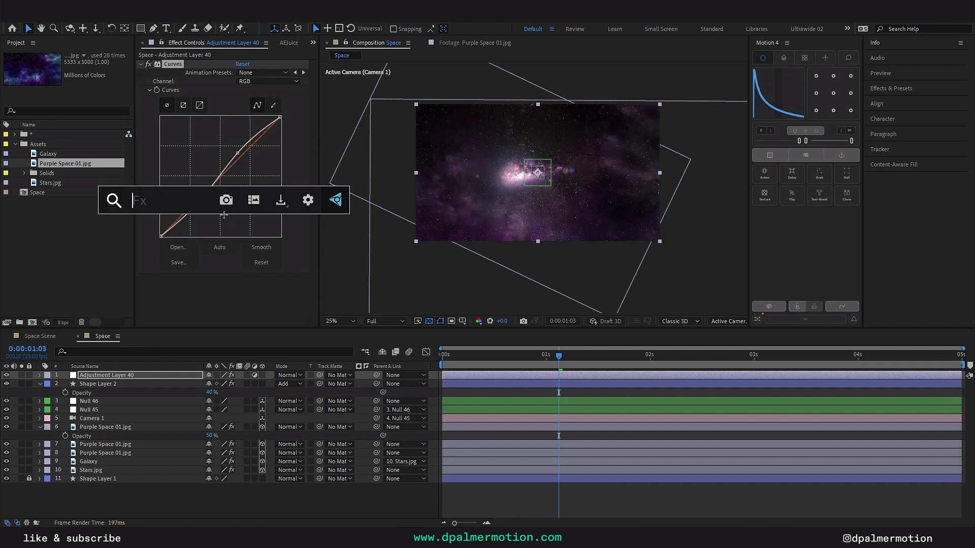
text(add)
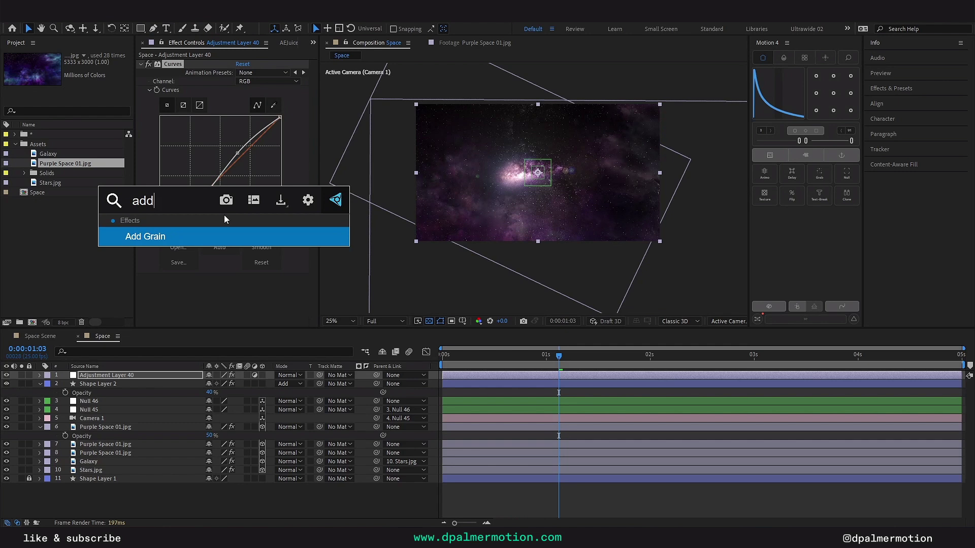
key(Return)
click(264, 210)
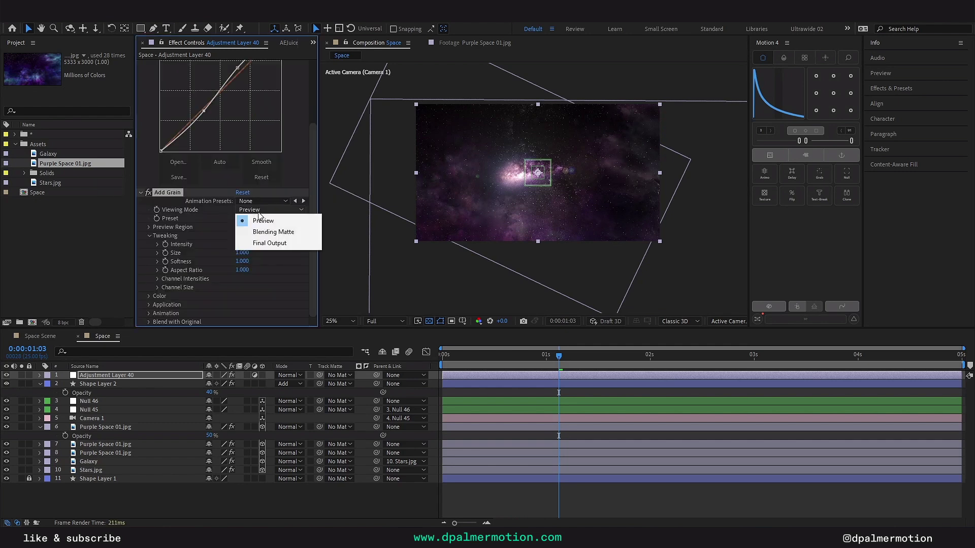
click(269, 242)
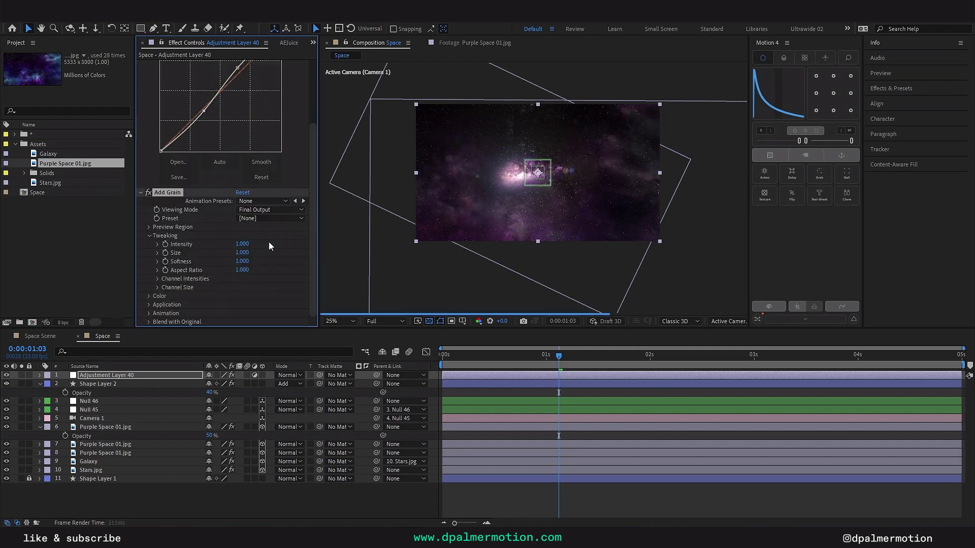
Set the grain's size and intensity both to 0.5
click(242, 244)
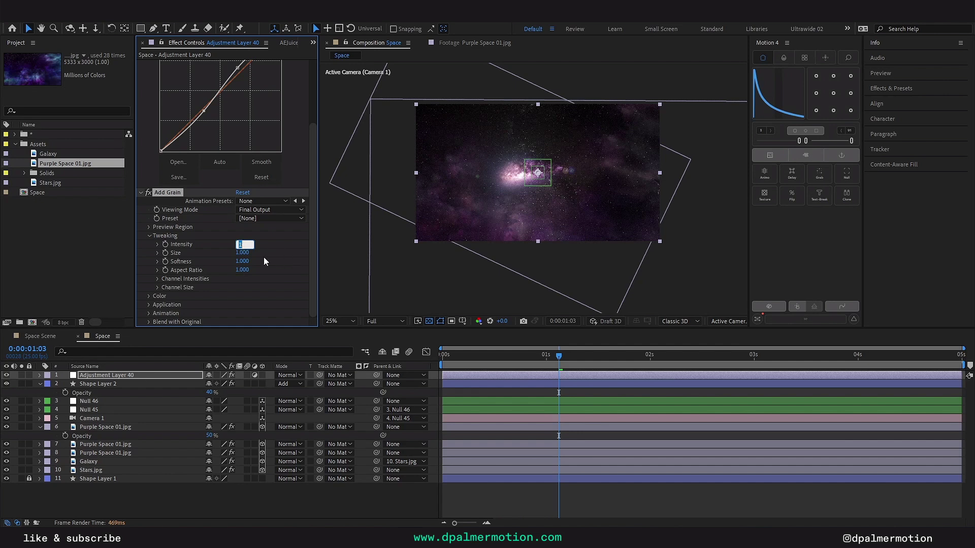
click(244, 253)
text(0.5)
key(Return)
click(241, 244)
text(0.5)
key(Return)
Preview the graded, grainy fly-through from the first frame
scroll(513, 240, down, 1)
drag(481, 355, 366, 356)
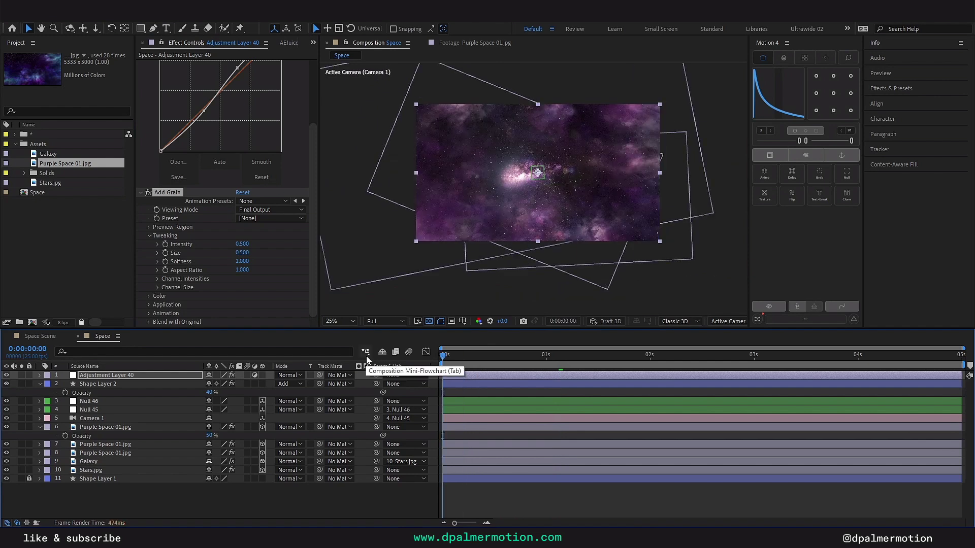
key(space)
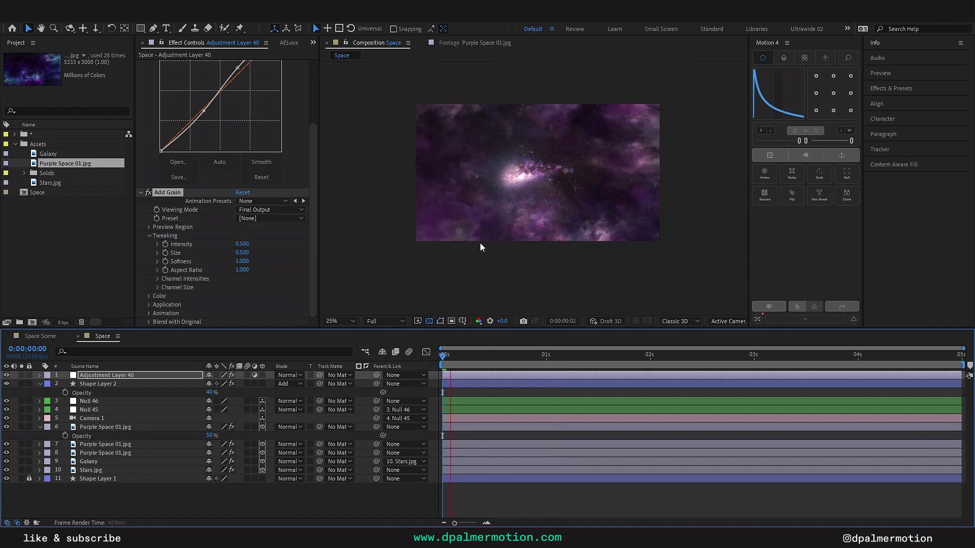